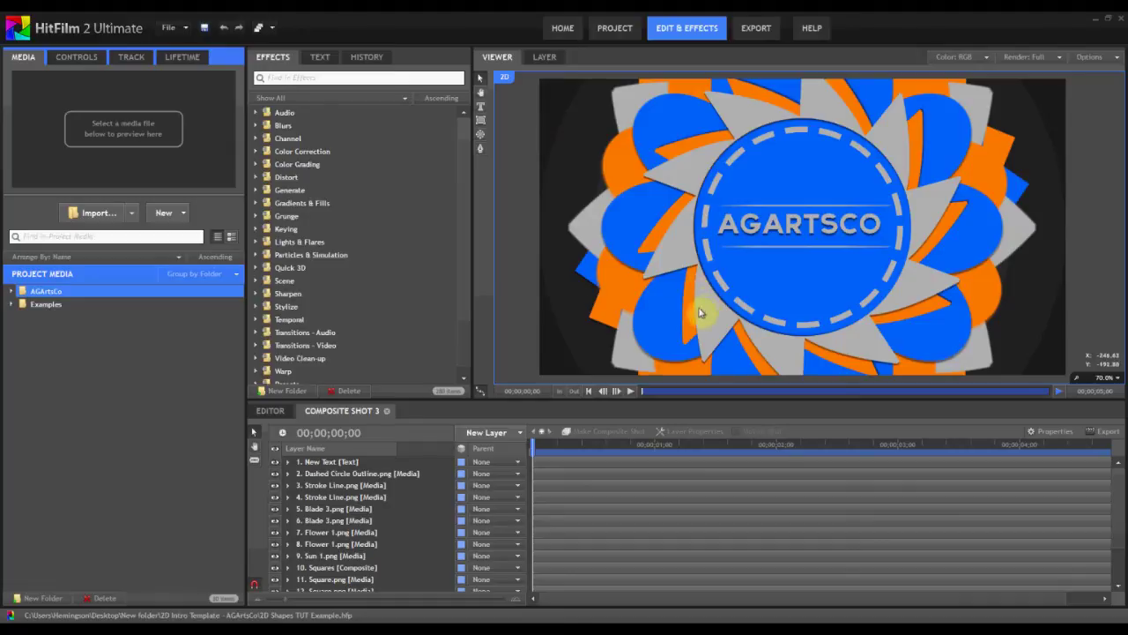
- Preview the shape images in the Examples folder one by one, from Blade 1.png to Sun 1.png
{"action": "left_click", "coordinate": [8, 306]}
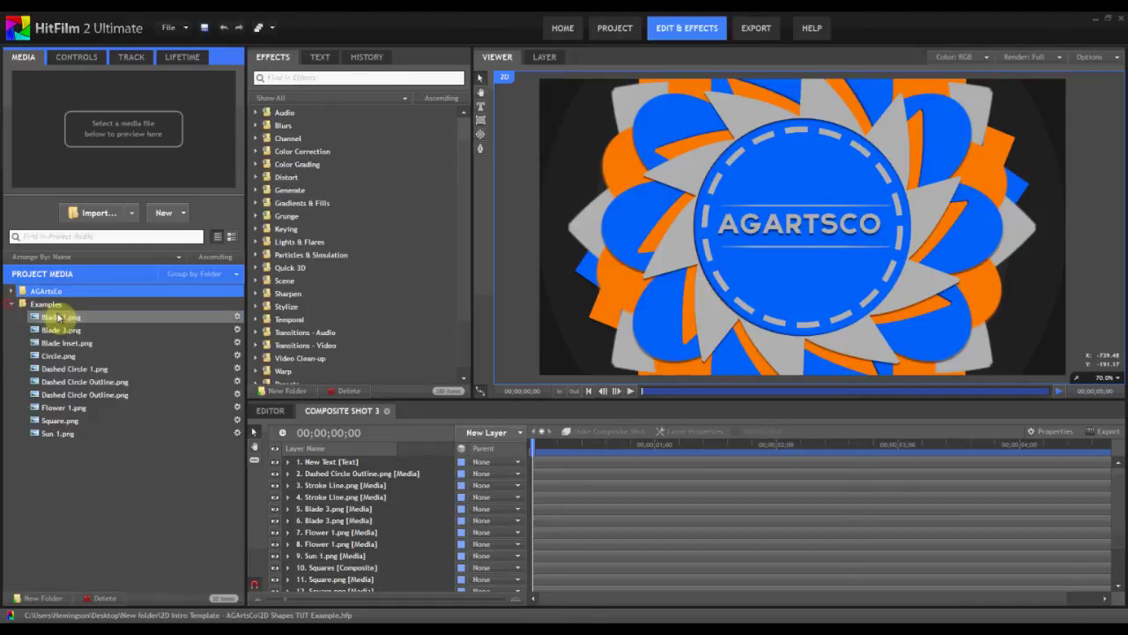
{"action": "left_click", "coordinate": [58, 318]}
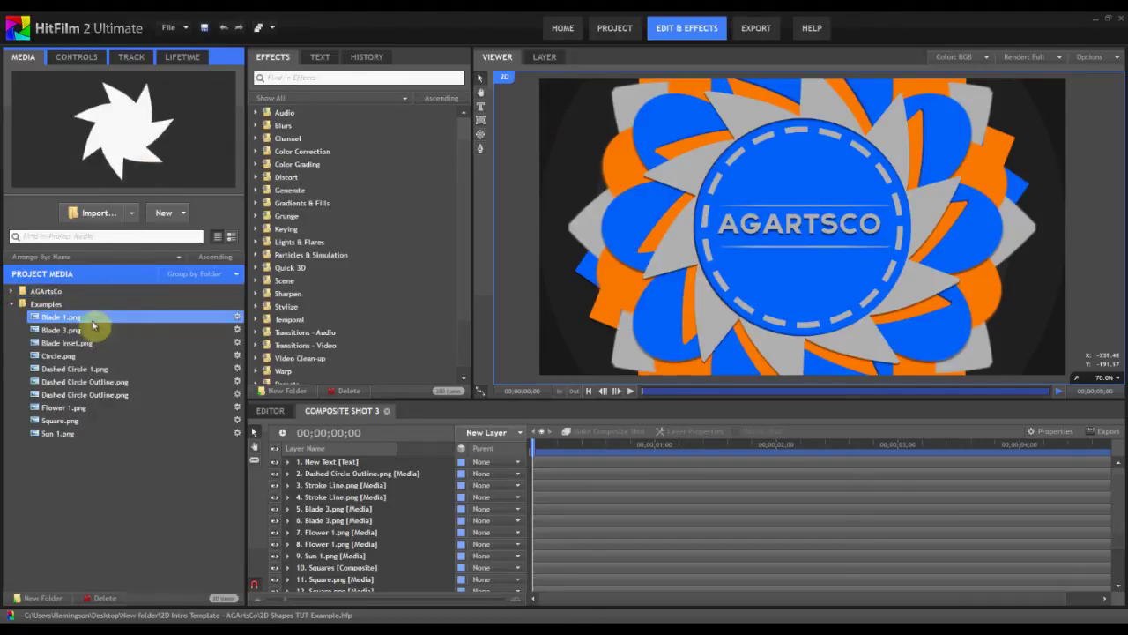
{"action": "left_click", "coordinate": [83, 331]}
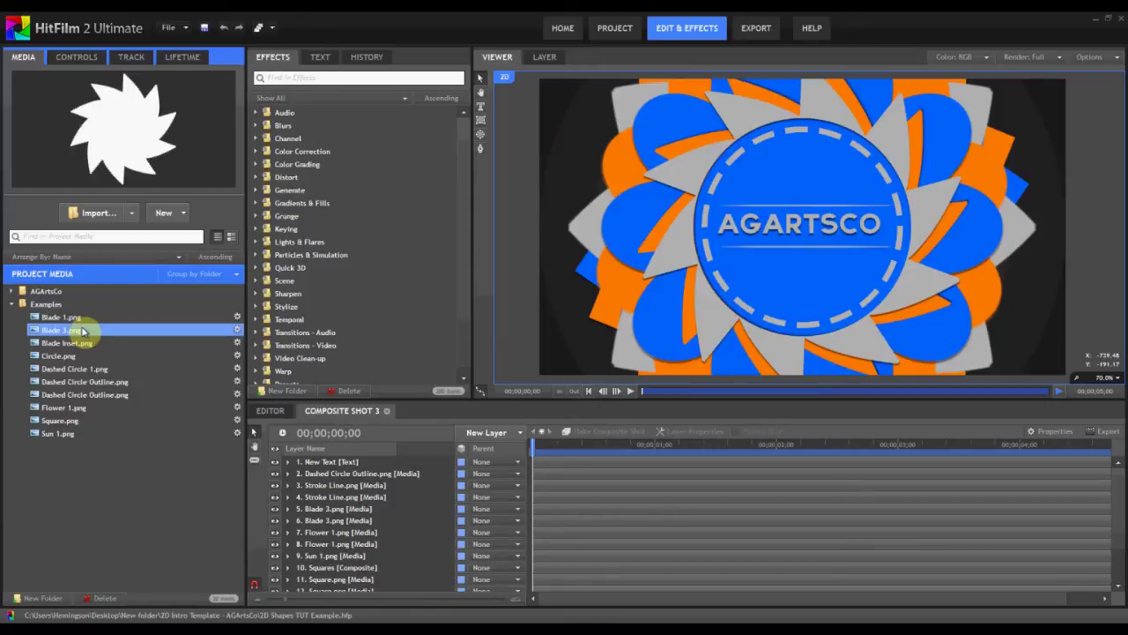
{"action": "key", "text": "Down"}
{"action": "key", "text": "Down"}
{"action": "key", "text": "Down"}
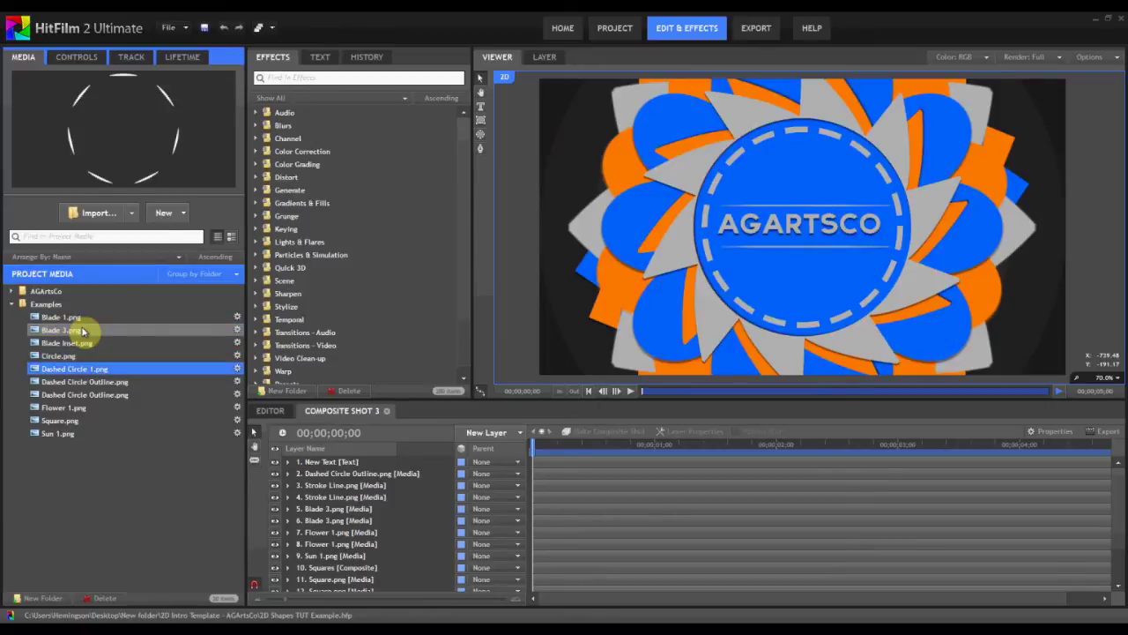
{"action": "key", "text": "Down"}
{"action": "key", "text": "Down"}
{"action": "key", "text": "Down"}
{"action": "key", "text": "Down"}
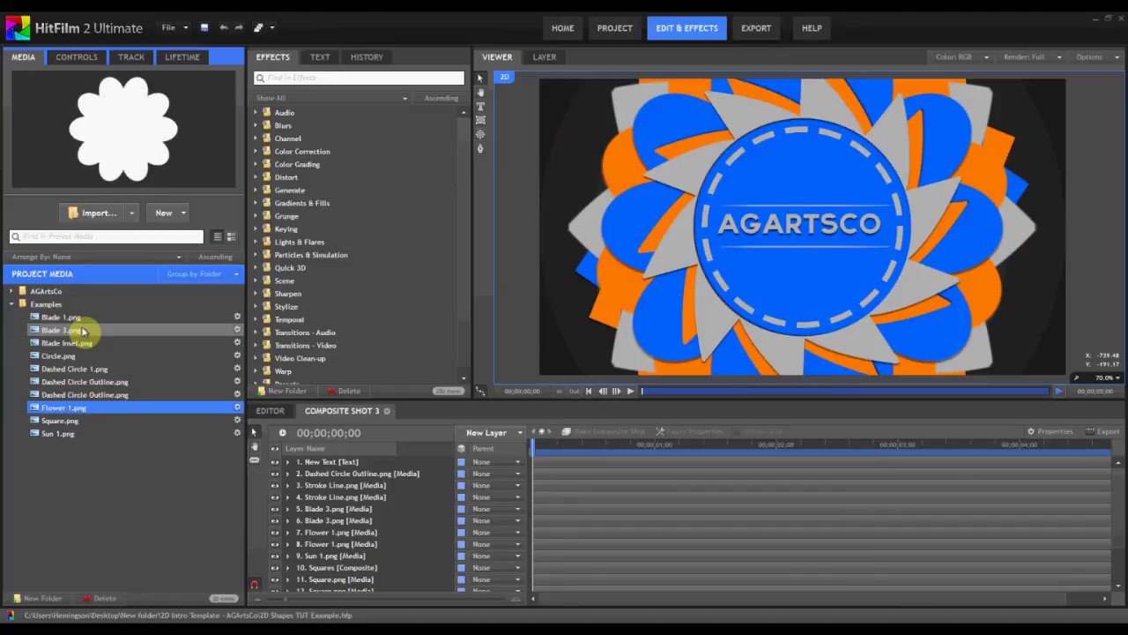
{"action": "key", "text": "Down"}
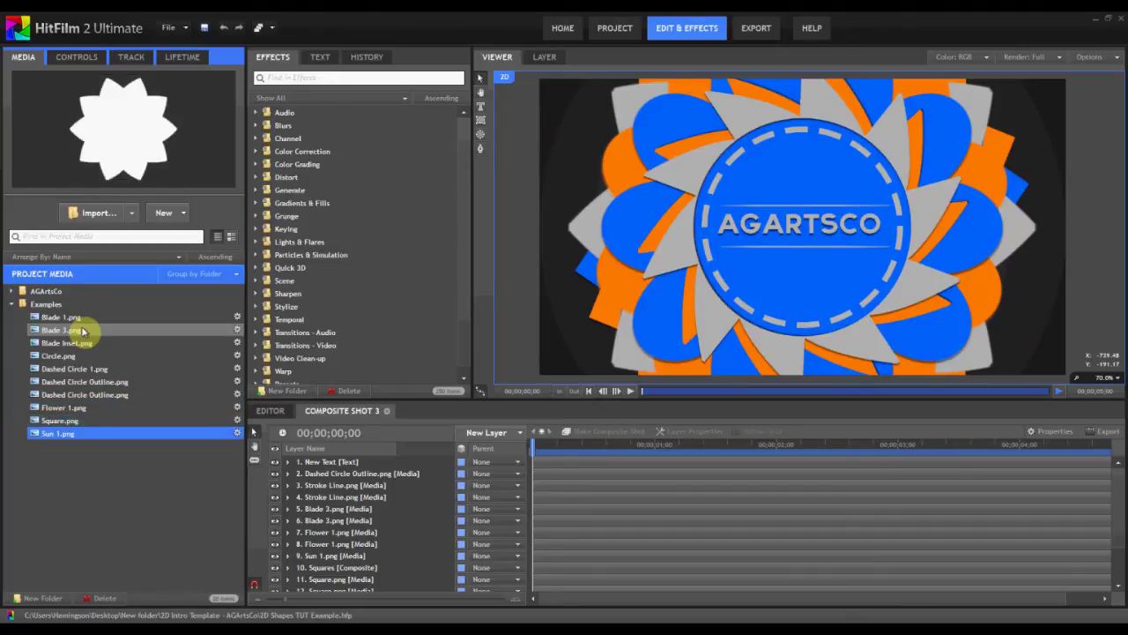
{"action": "left_click", "coordinate": [79, 503]}
{"action": "left_click", "coordinate": [14, 304]}
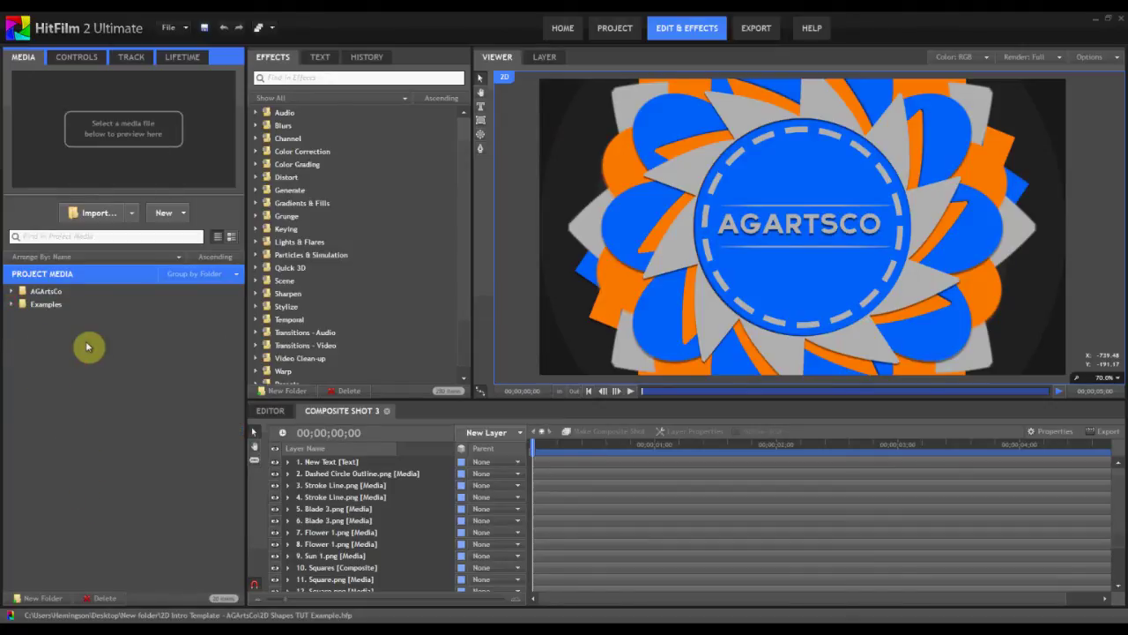
- Create a new project with a 1920 by 1080 editor sequence at 29.97 fps and start editing
{"action": "left_click", "coordinate": [185, 28]}
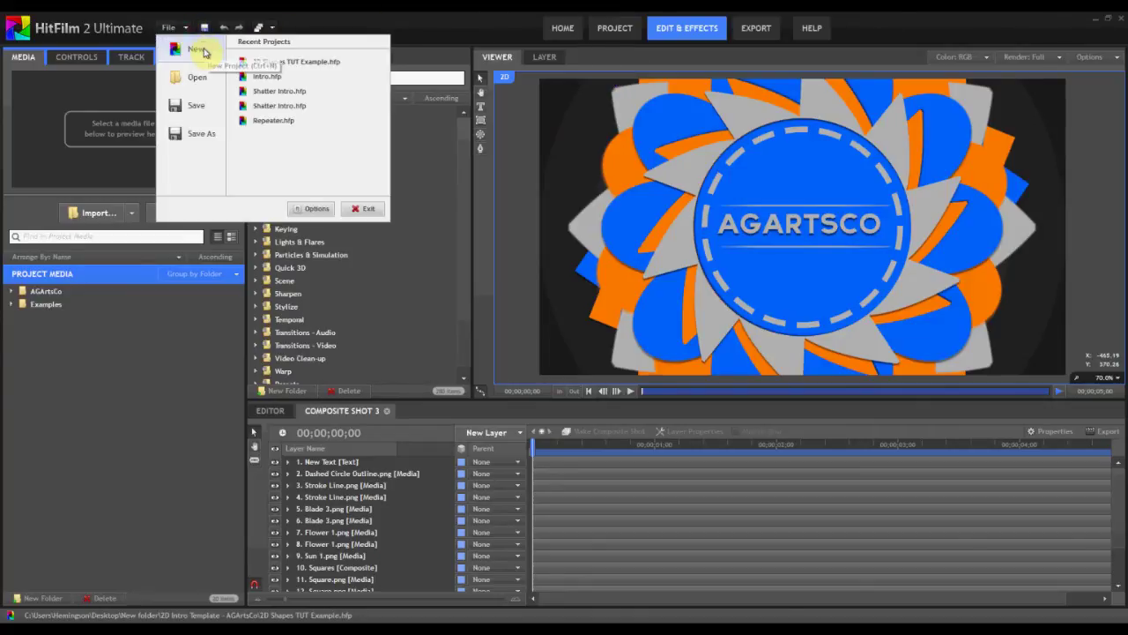
{"action": "left_click", "coordinate": [201, 50]}
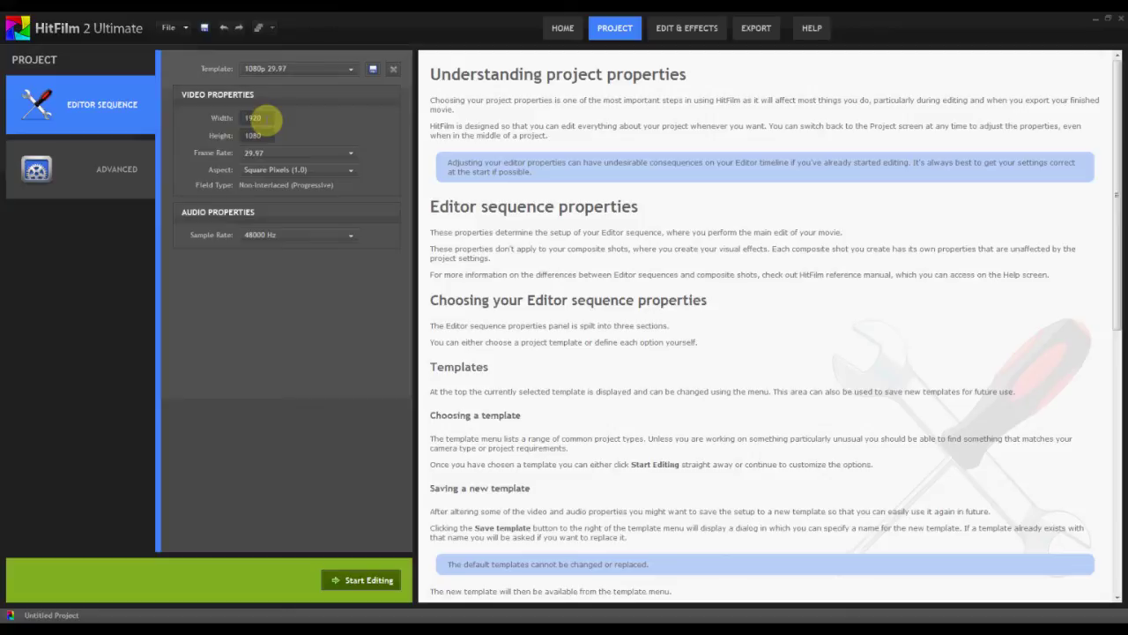
{"action": "left_click", "coordinate": [265, 117]}
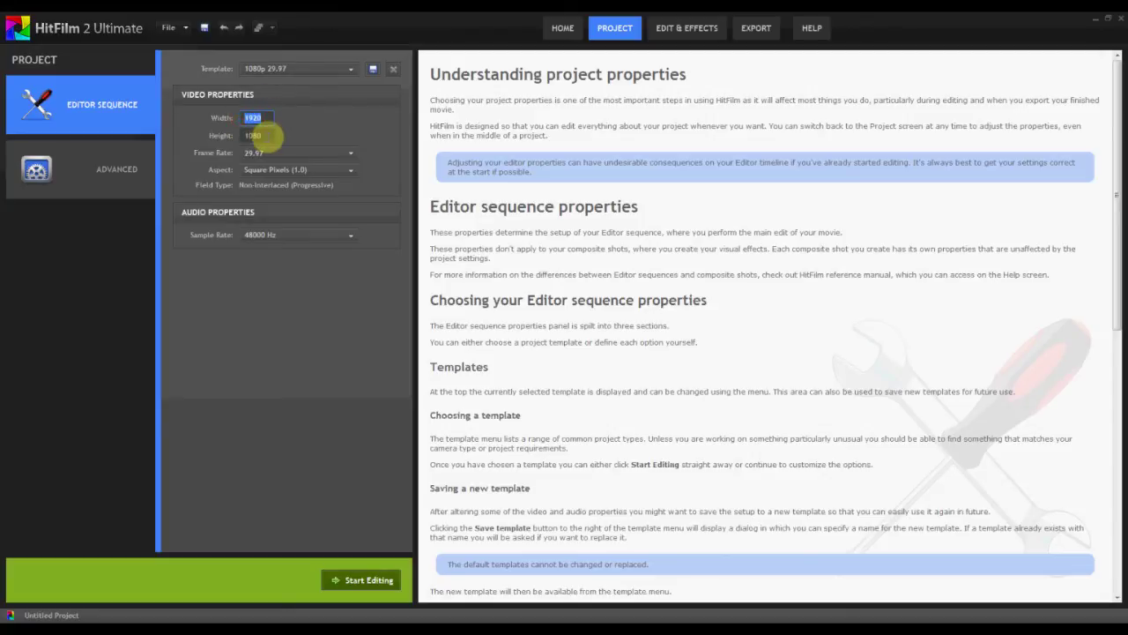
{"action": "left_click", "coordinate": [264, 135]}
{"action": "left_click", "coordinate": [254, 134]}
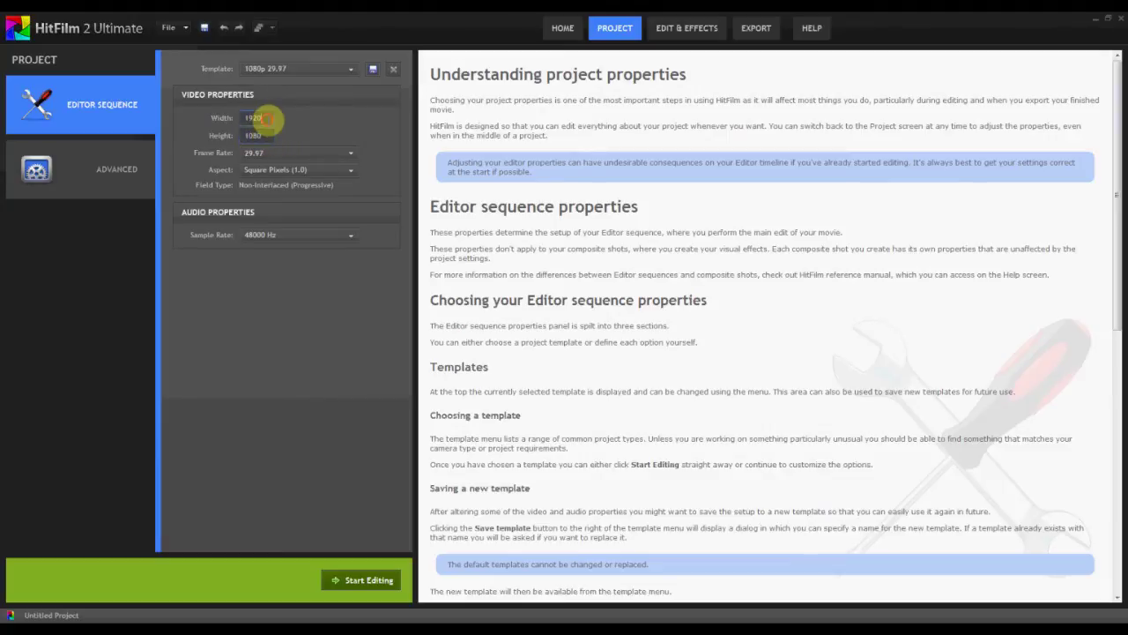
{"action": "left_click", "coordinate": [264, 117]}
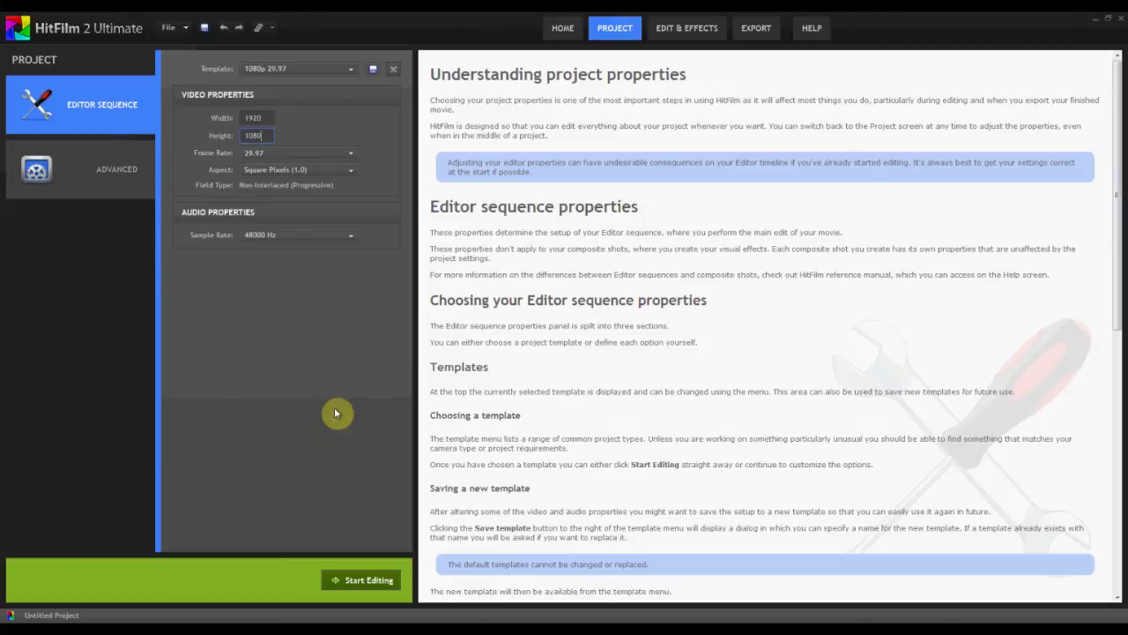
{"action": "left_click", "coordinate": [372, 580]}
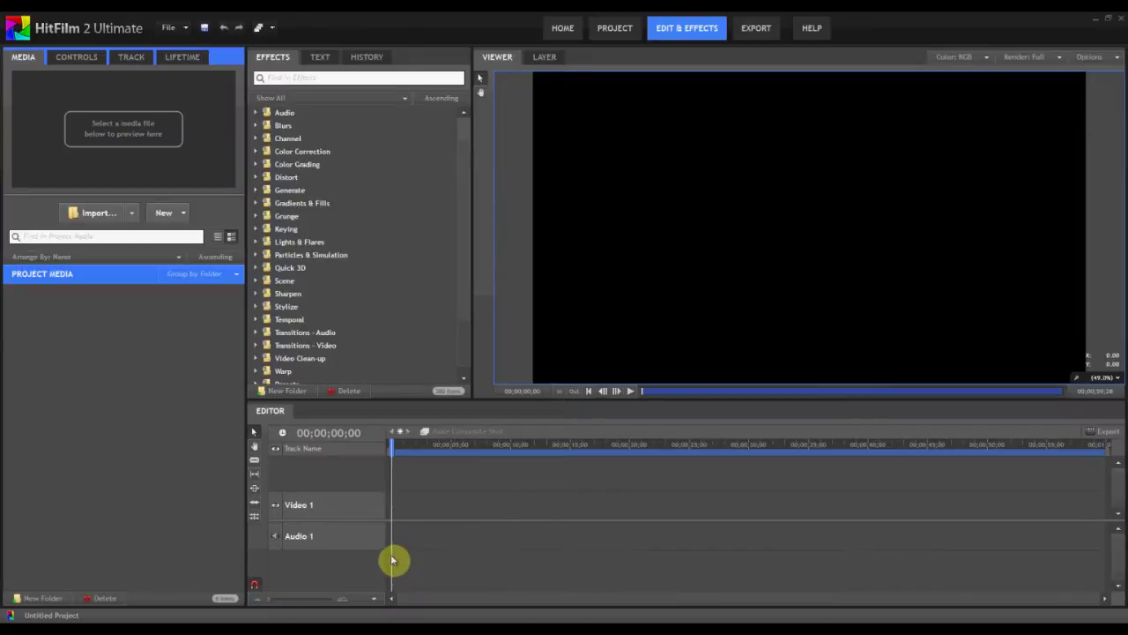
- Create a 1080p 29.97 composite shot named "Circle & Square" with a duration of 00:00:05:00
{"action": "left_click", "coordinate": [175, 222]}
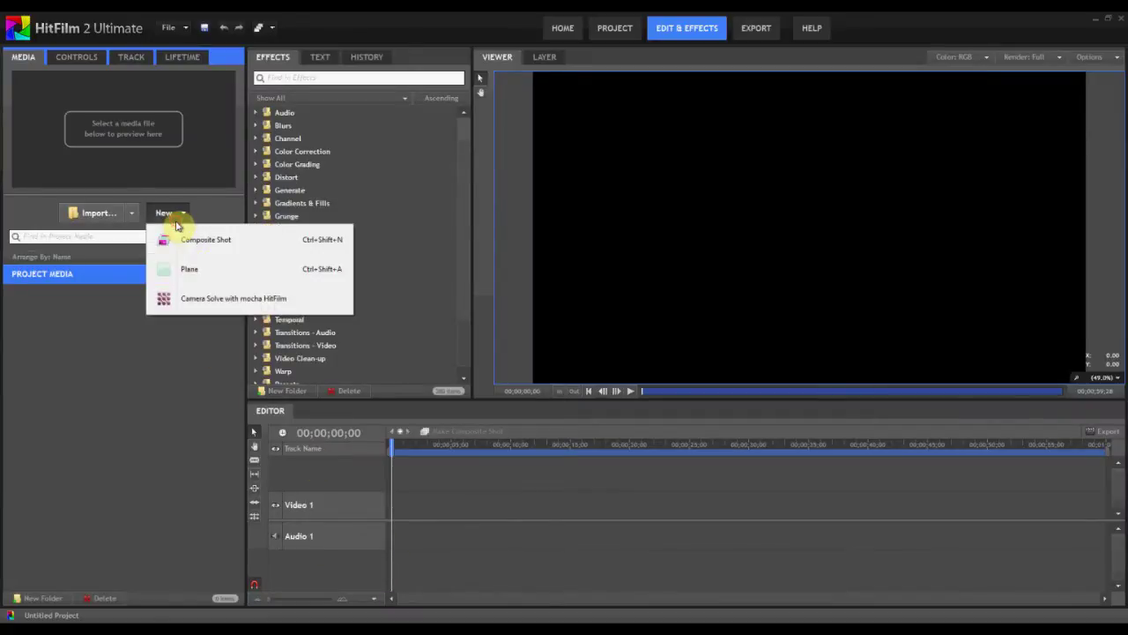
{"action": "left_click", "coordinate": [177, 239]}
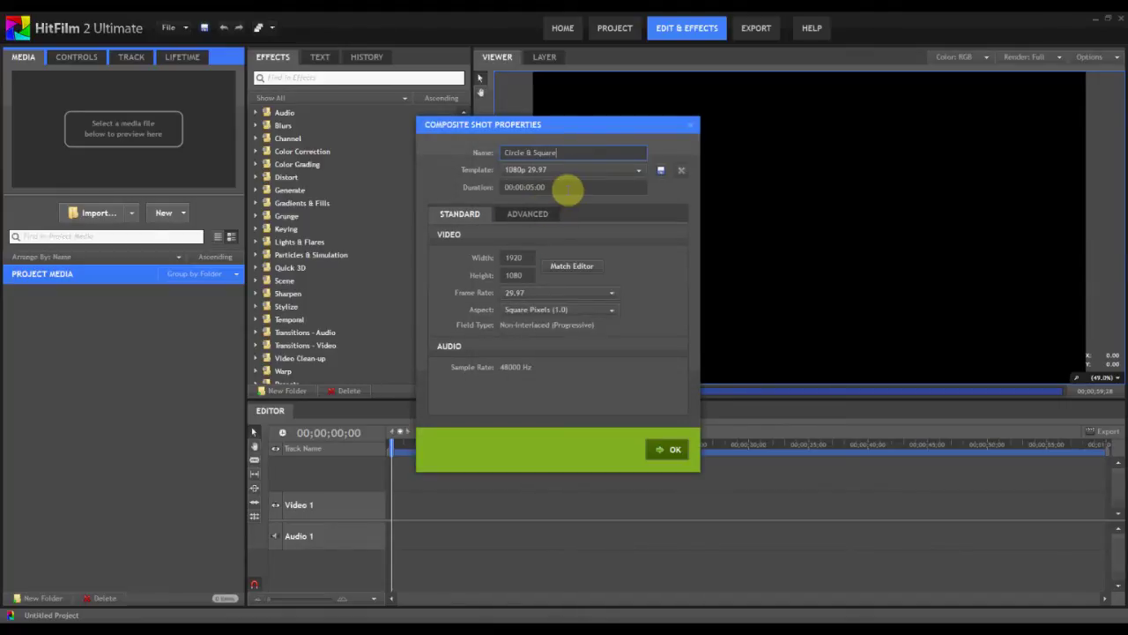
{"action": "left_click_drag", "start_coordinate": [567, 186], "coordinate": [461, 189]}
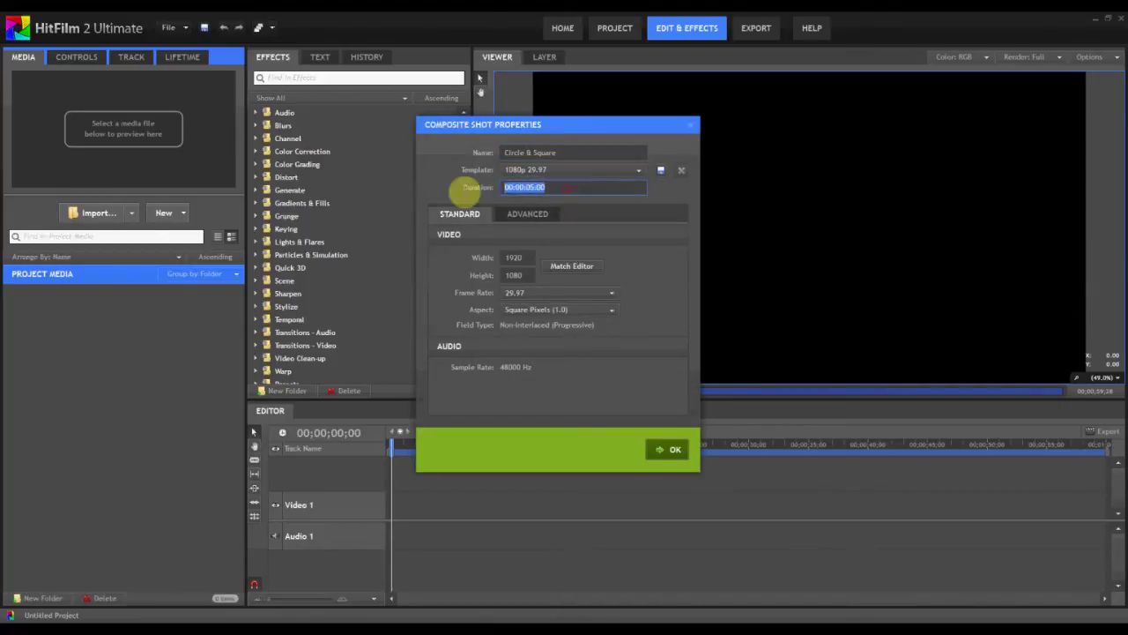
{"action": "left_click", "coordinate": [667, 451]}
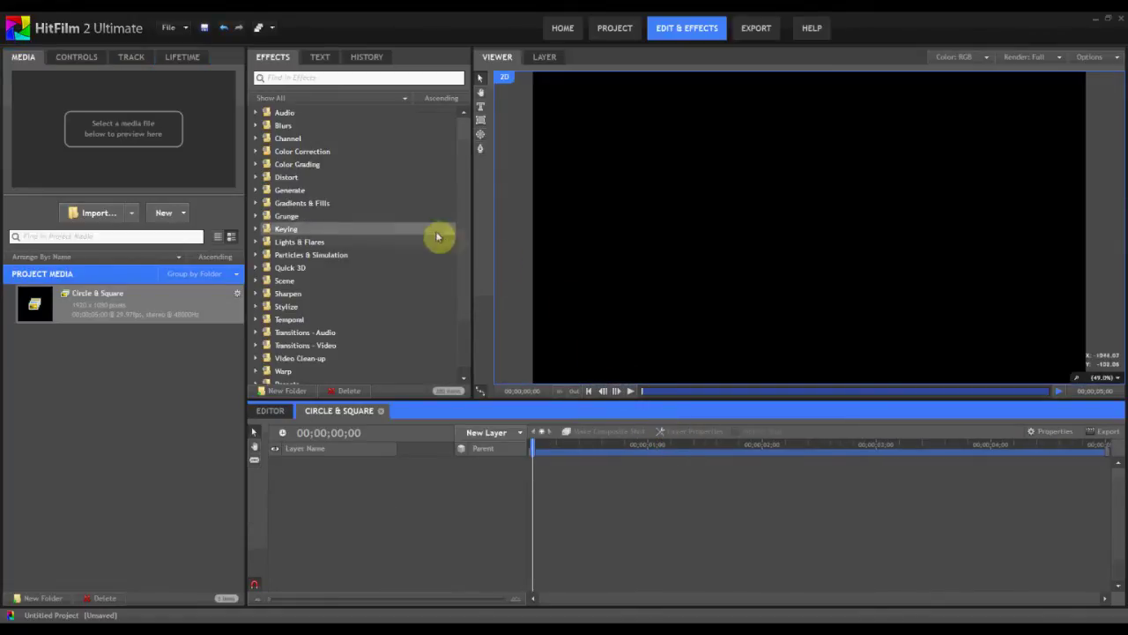
- Check the default composite shot duration in the general program options
{"action": "left_click", "coordinate": [170, 29]}
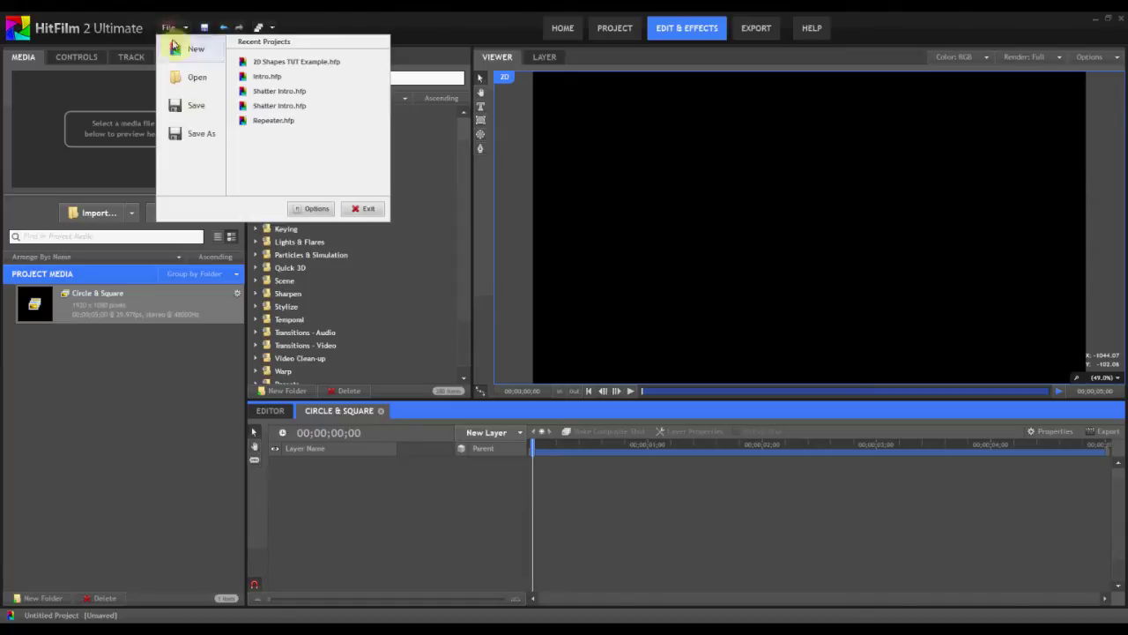
{"action": "left_click", "coordinate": [319, 210]}
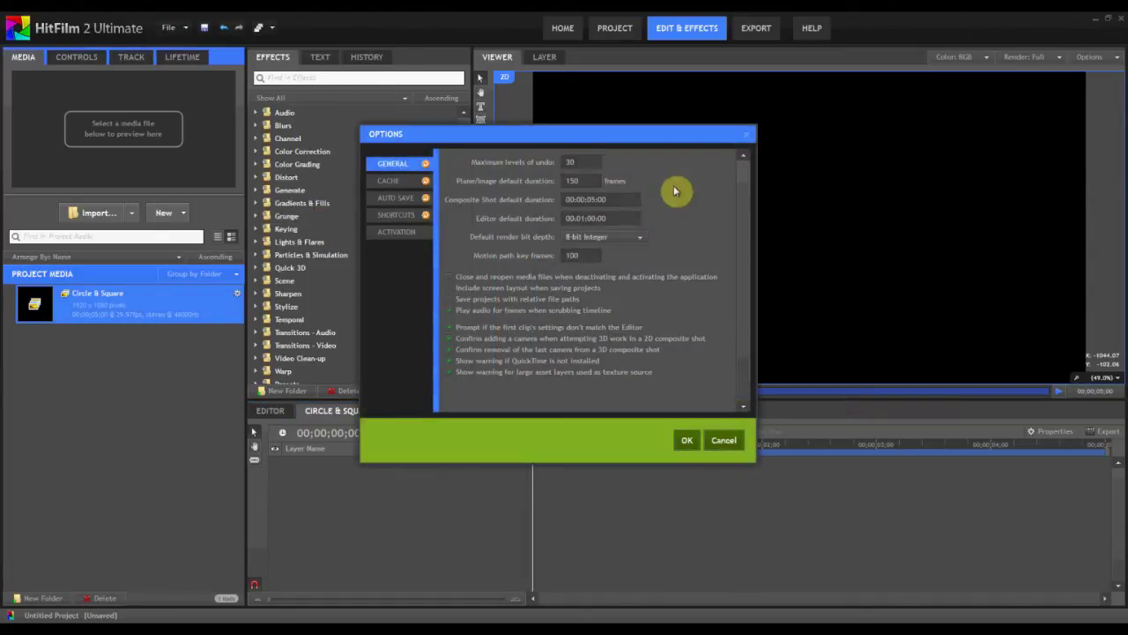
{"action": "left_click", "coordinate": [622, 199]}
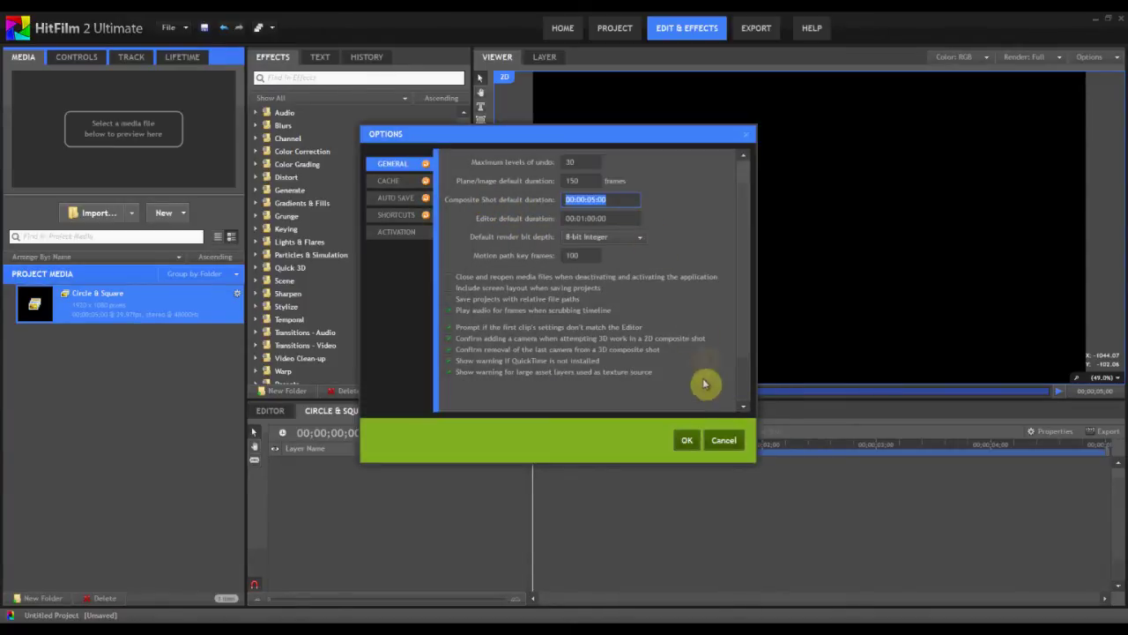
{"action": "left_click", "coordinate": [687, 440]}
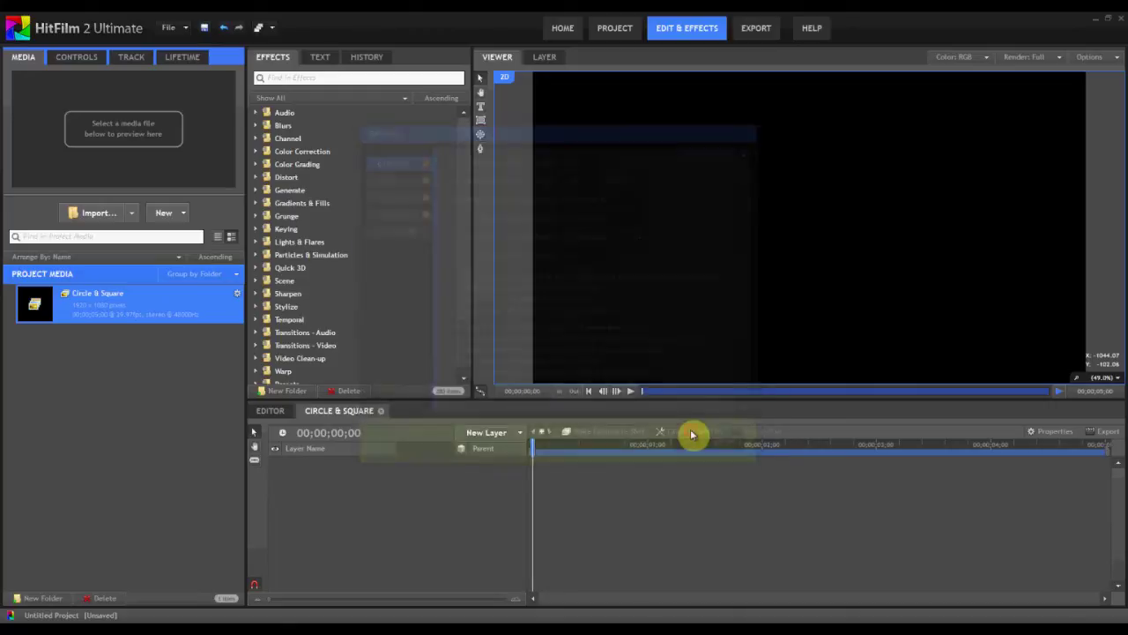
- Add a white 1920 by 1080 plane named "White" to the Circle & Square composite shot
{"action": "left_click", "coordinate": [392, 519]}
{"action": "left_click", "coordinate": [518, 435]}
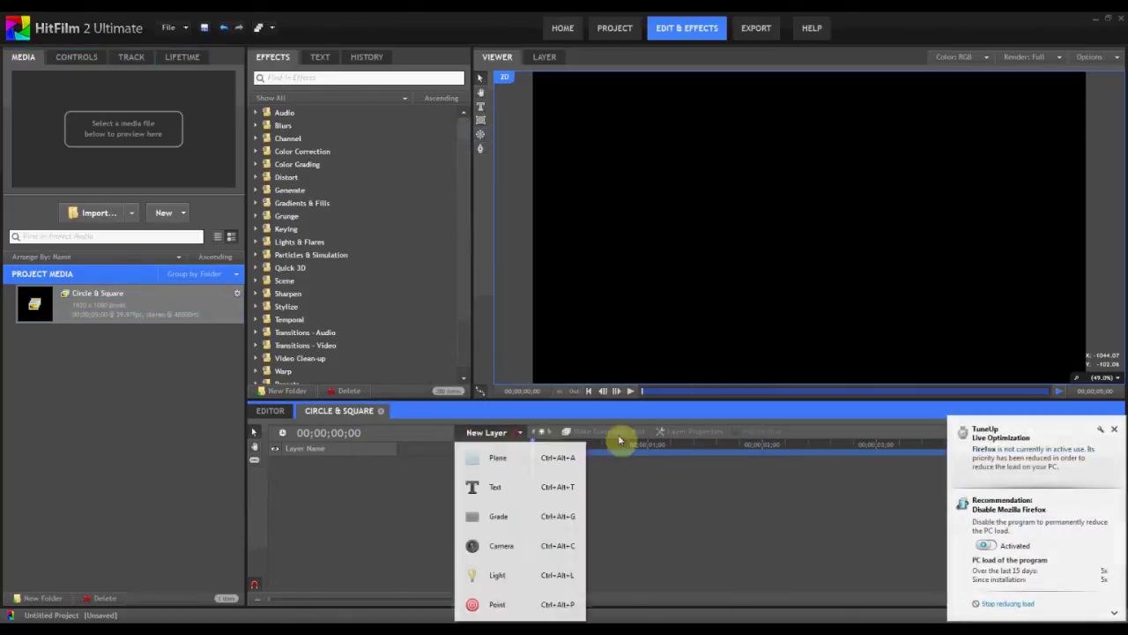
{"action": "left_click", "coordinate": [1115, 430]}
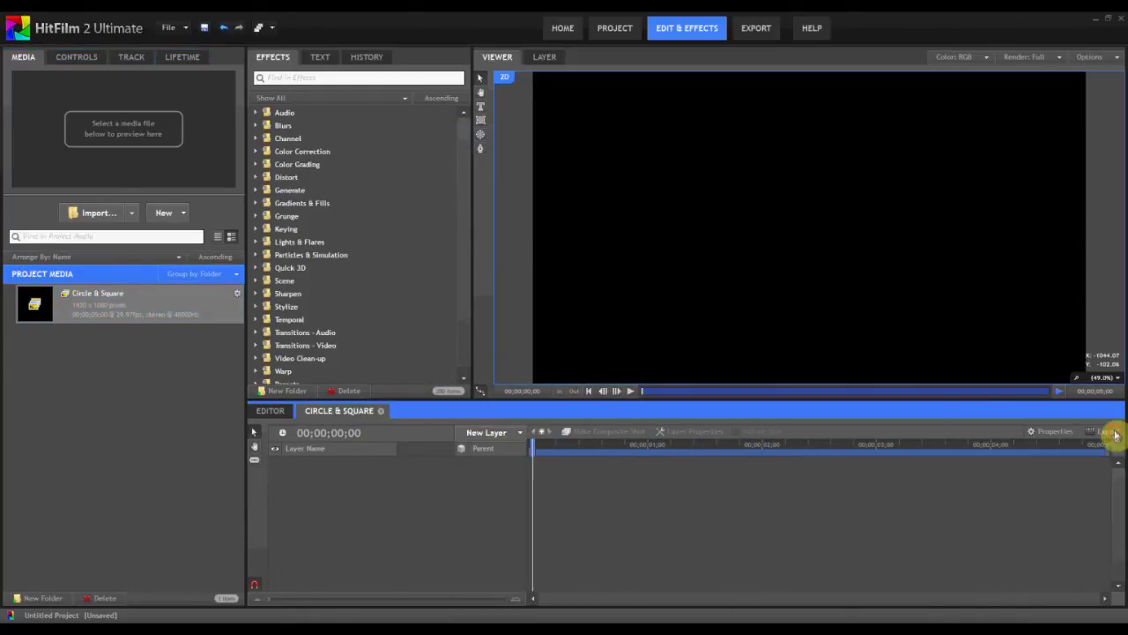
{"action": "left_click", "coordinate": [480, 433]}
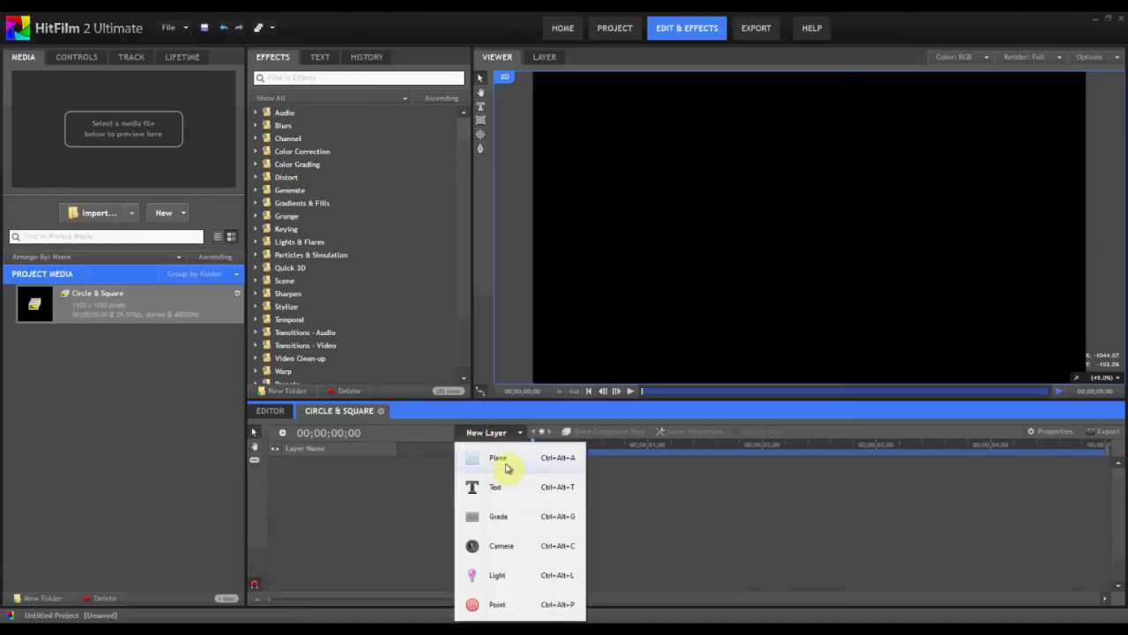
{"action": "left_click", "coordinate": [507, 468]}
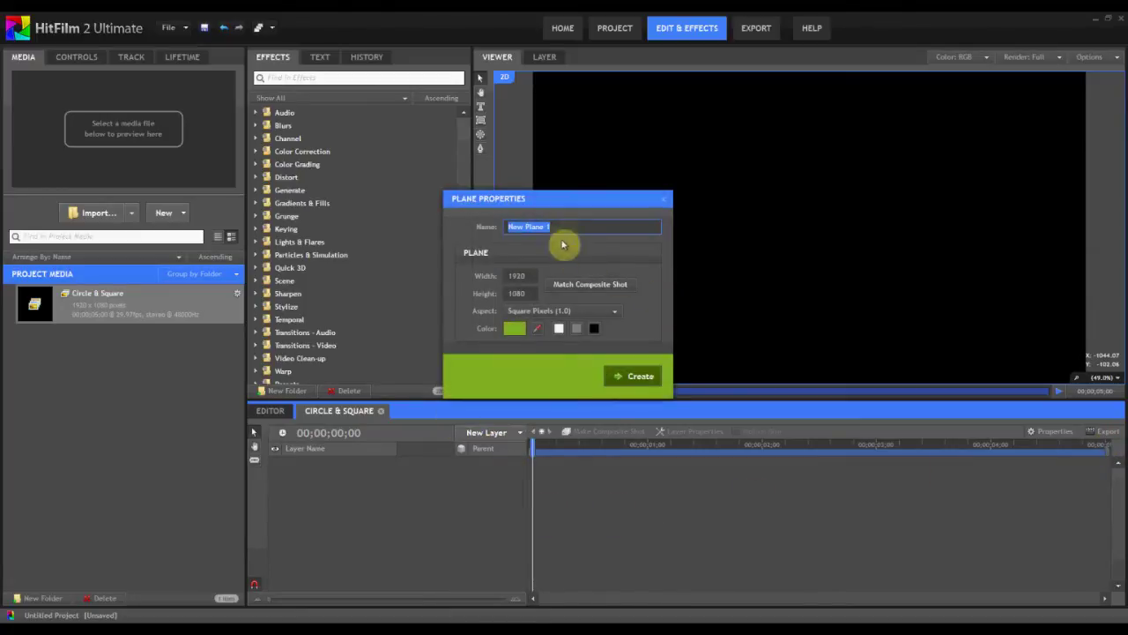
{"action": "left_click", "coordinate": [559, 329]}
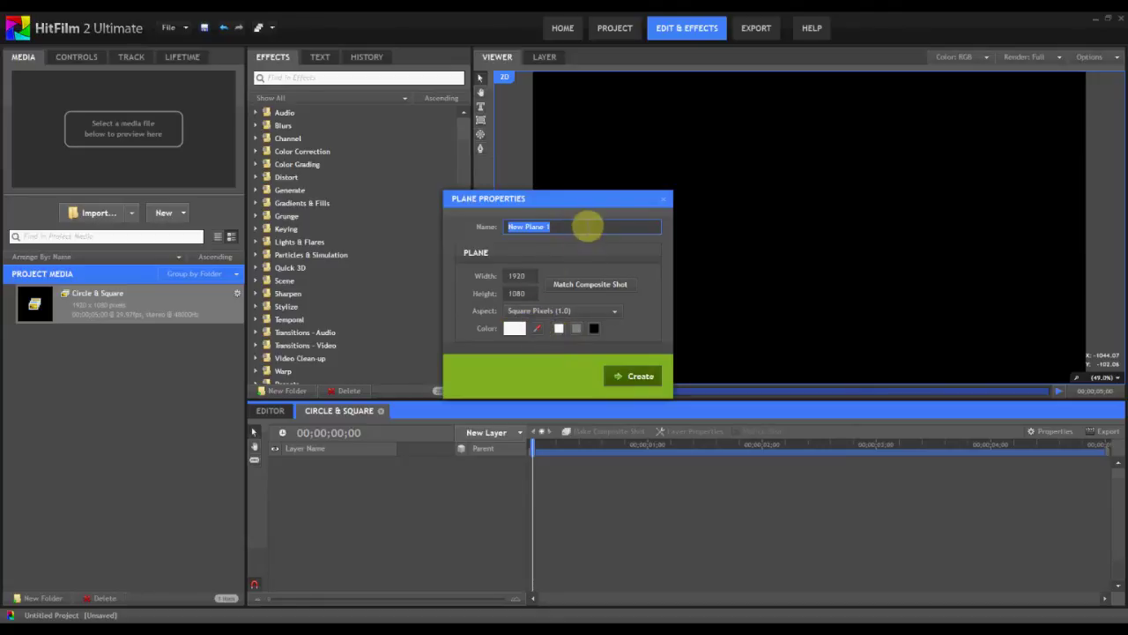
{"action": "left_click_drag", "start_coordinate": [587, 227], "coordinate": [419, 262]}
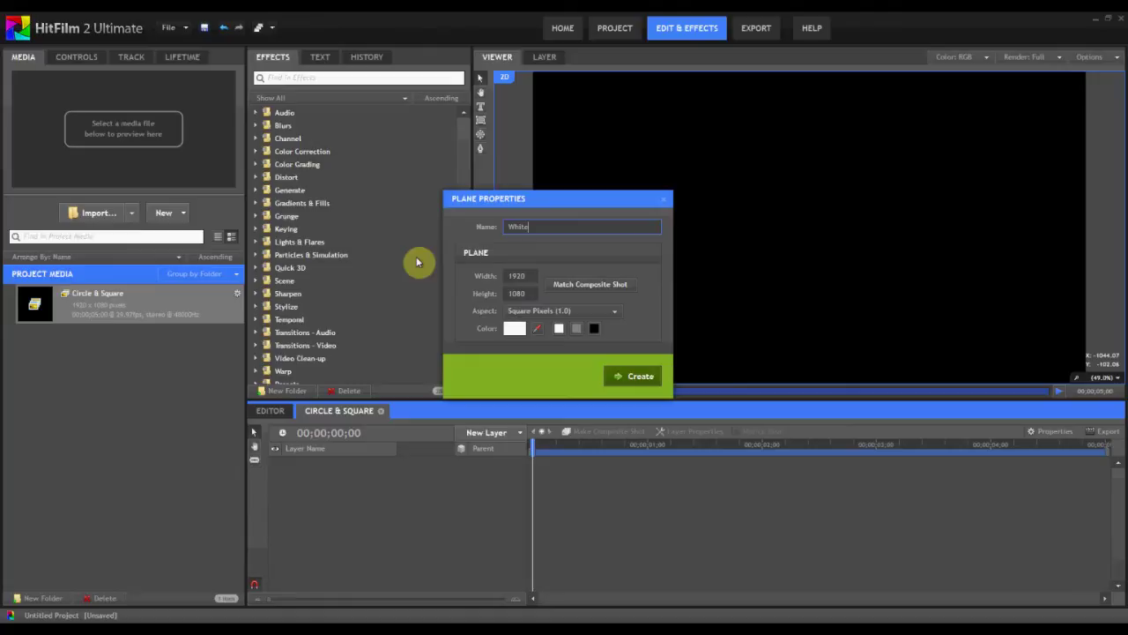
{"action": "type", "text": "White"}
{"action": "key", "text": "Return"}
- Add a camera layer to the Circle & Square composite shot
{"action": "left_click", "coordinate": [495, 434]}
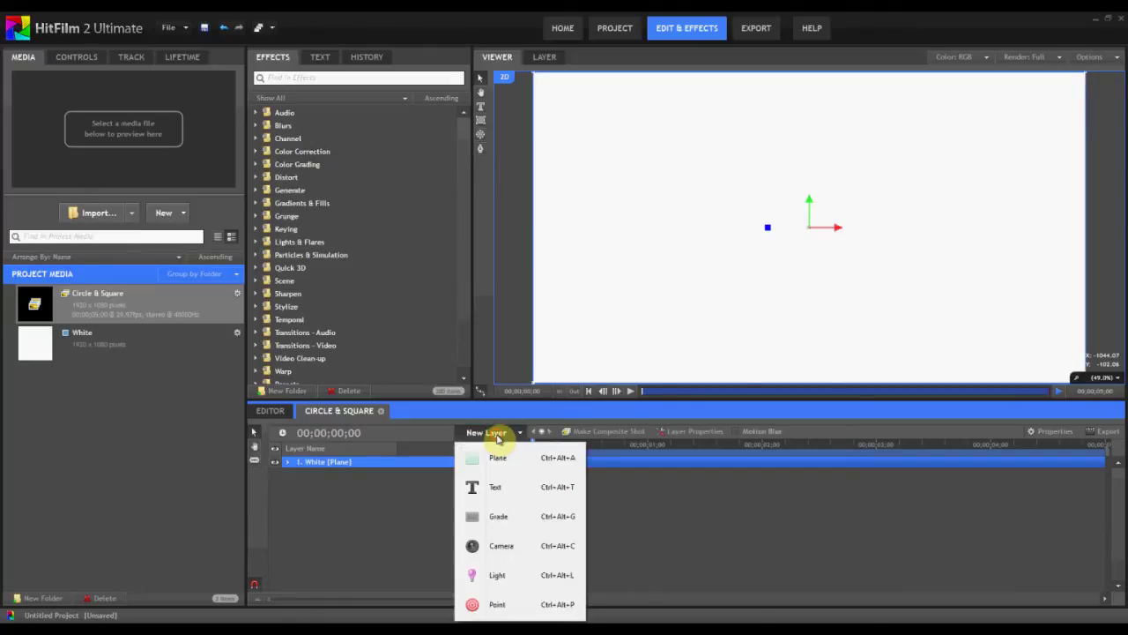
{"action": "left_click", "coordinate": [500, 547]}
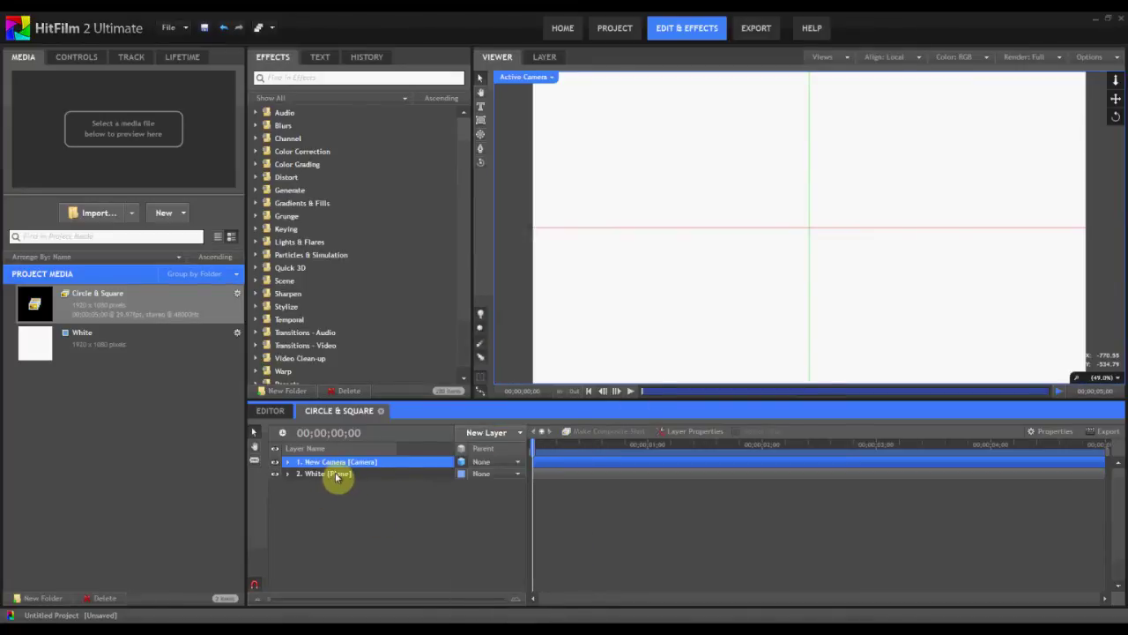
- Draw a circular mask on the White plane, centred on the intersection of the camera's axis lines
{"action": "left_click", "coordinate": [338, 476]}
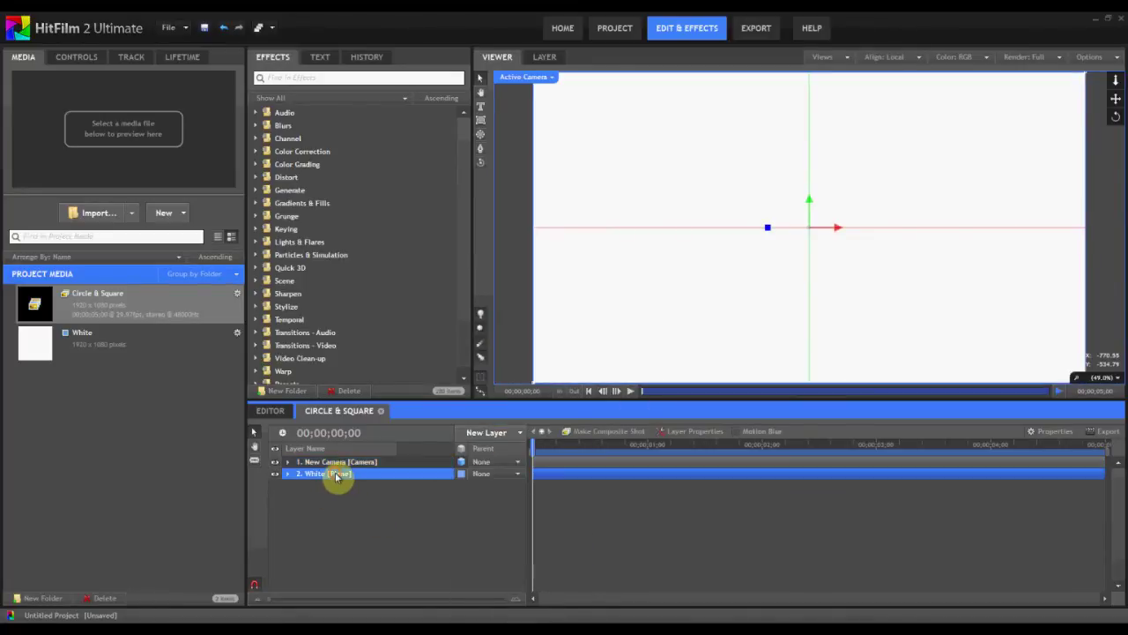
{"action": "left_click", "coordinate": [481, 141]}
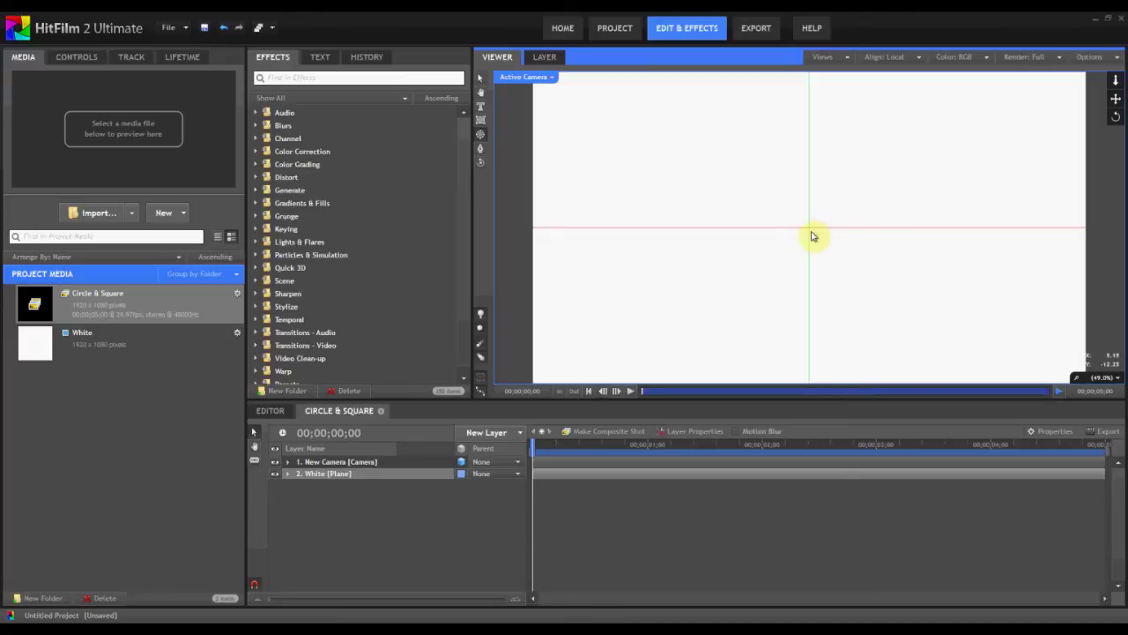
{"action": "scroll", "coordinate": [813, 237], "scroll_direction": "up", "scroll_amount": 5}
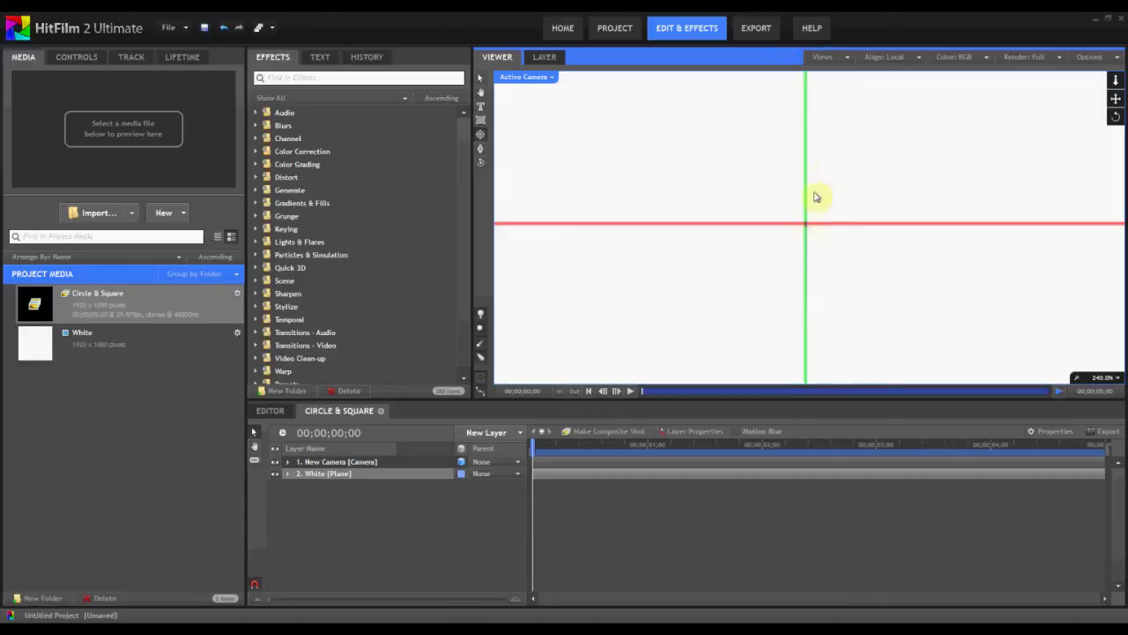
{"action": "left_click_drag", "start_coordinate": [806, 224], "coordinate": [826, 26]}
{"action": "scroll", "coordinate": [812, 205], "scroll_direction": "down", "scroll_amount": 6}
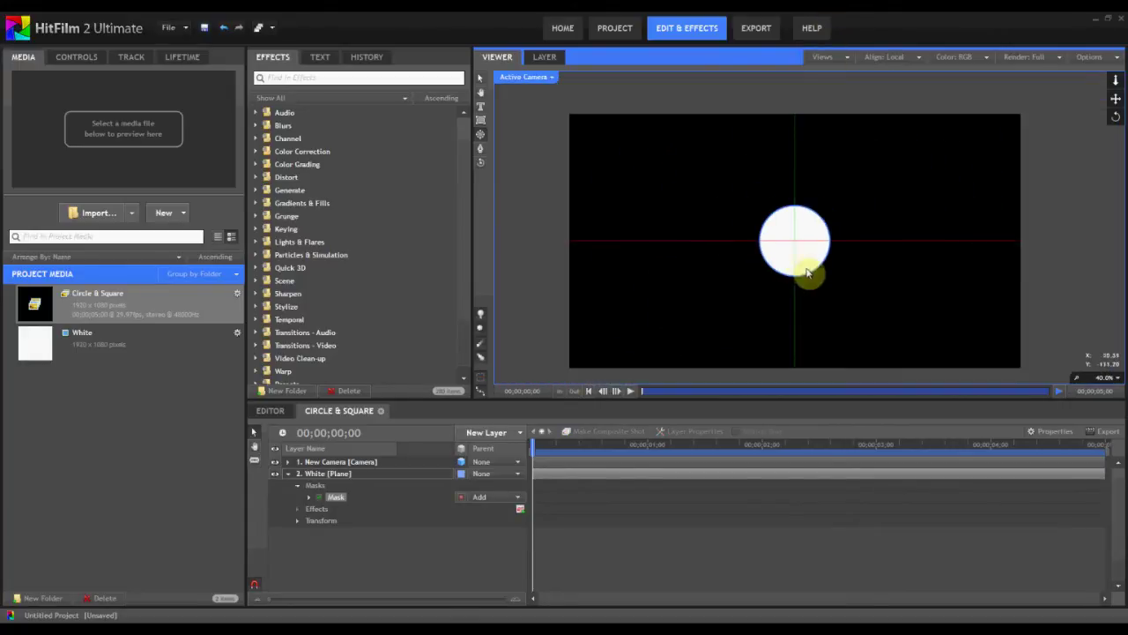
{"action": "scroll", "coordinate": [809, 282], "scroll_direction": "up", "scroll_amount": 1}
{"action": "scroll", "coordinate": [811, 282], "scroll_direction": "down", "scroll_amount": 1}
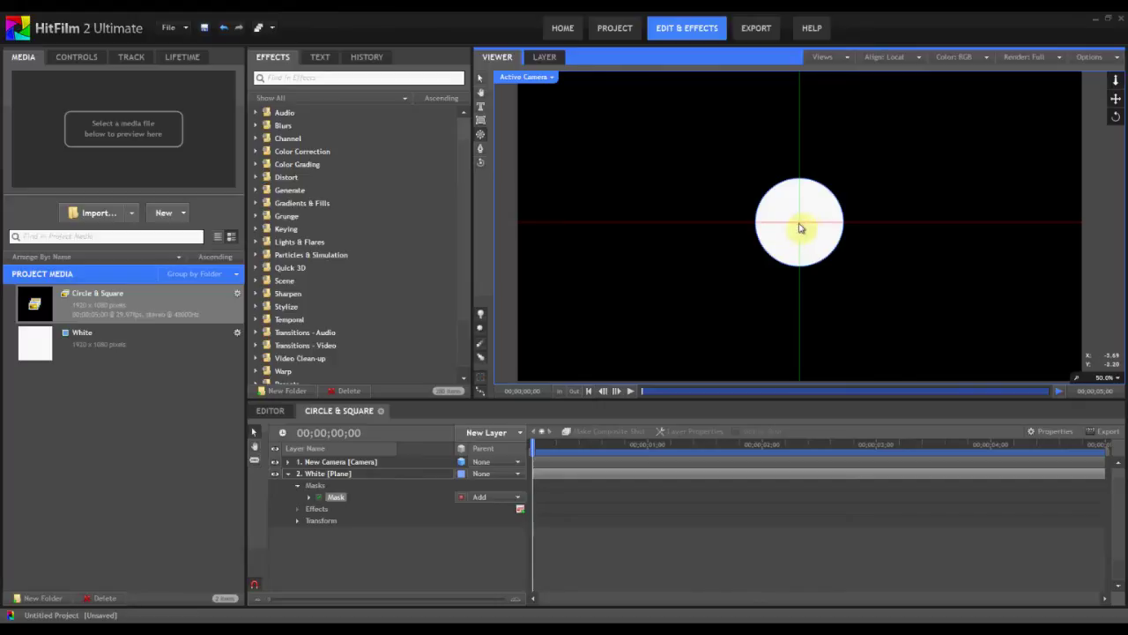
{"action": "scroll", "coordinate": [741, 260], "scroll_direction": "down", "scroll_amount": 1}
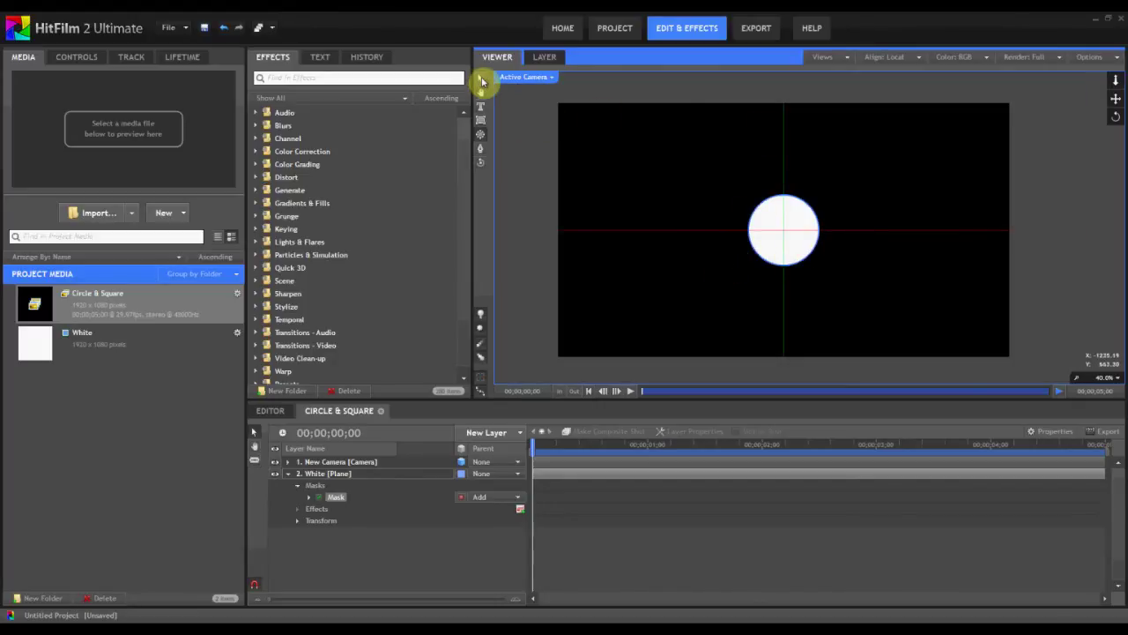
- Scale the circular mask up from its centre until it nearly fills the frame's height
{"action": "left_click", "coordinate": [481, 80]}
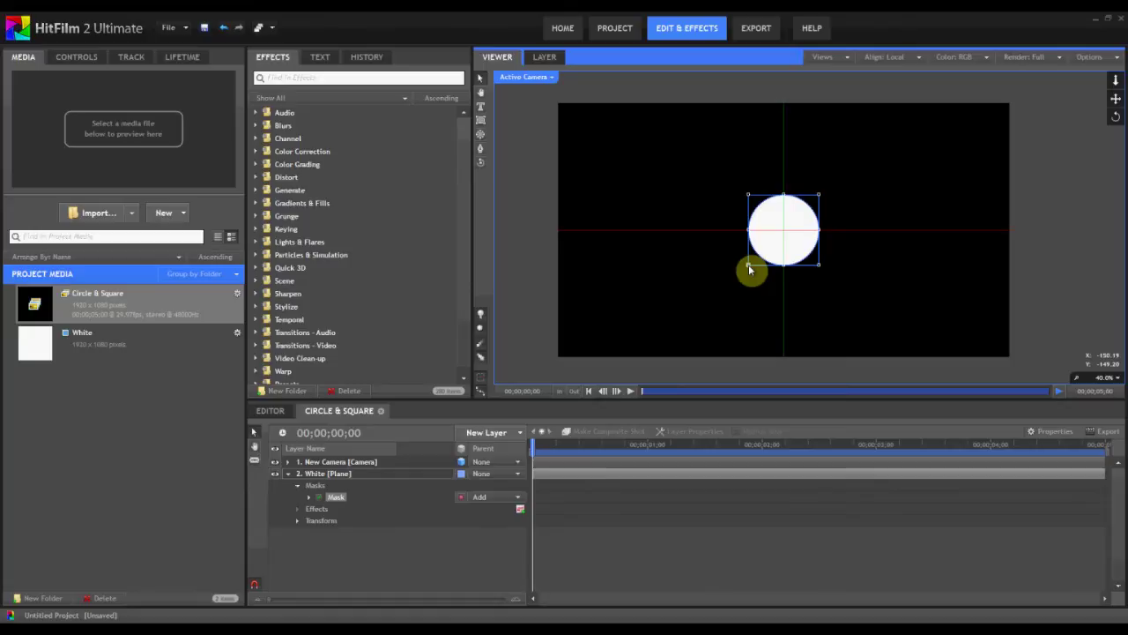
{"action": "left_click_drag", "start_coordinate": [751, 270], "coordinate": [646, 339]}
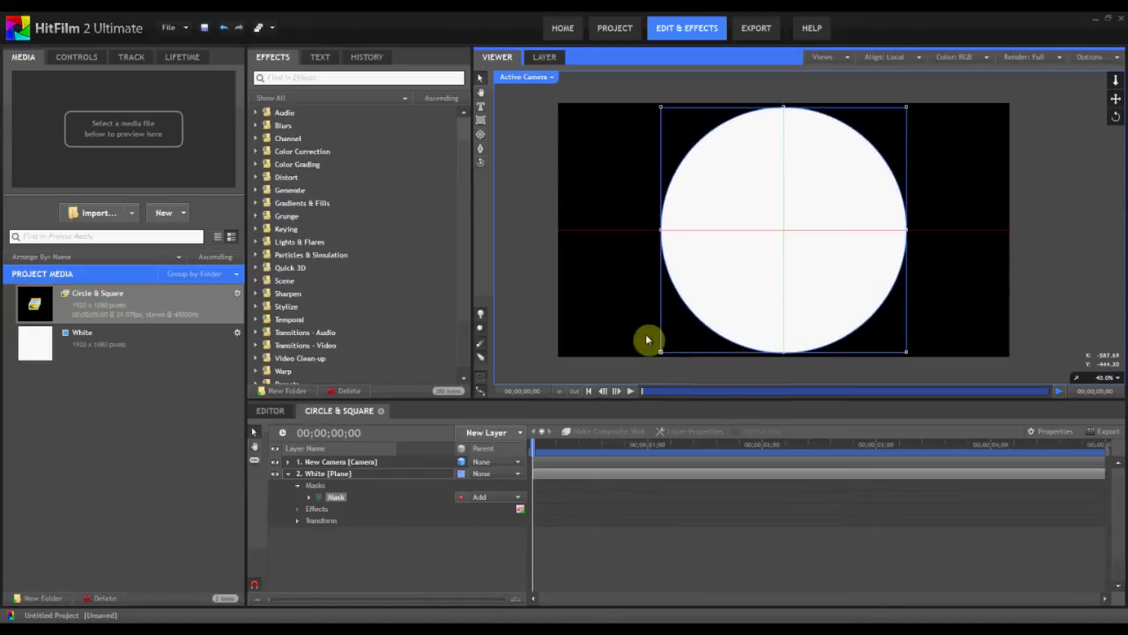
{"action": "left_click", "coordinate": [641, 571]}
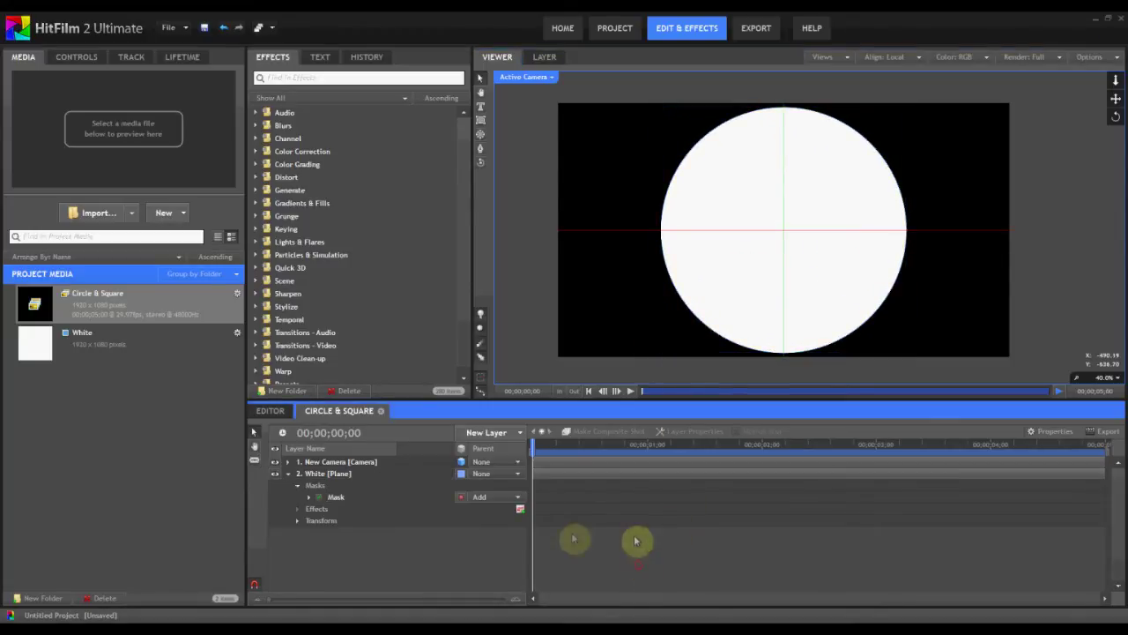
- Rename the White plane layer as Circle and collapse its properties
{"action": "left_click", "coordinate": [344, 481]}
{"action": "double_click", "coordinate": [392, 481]}
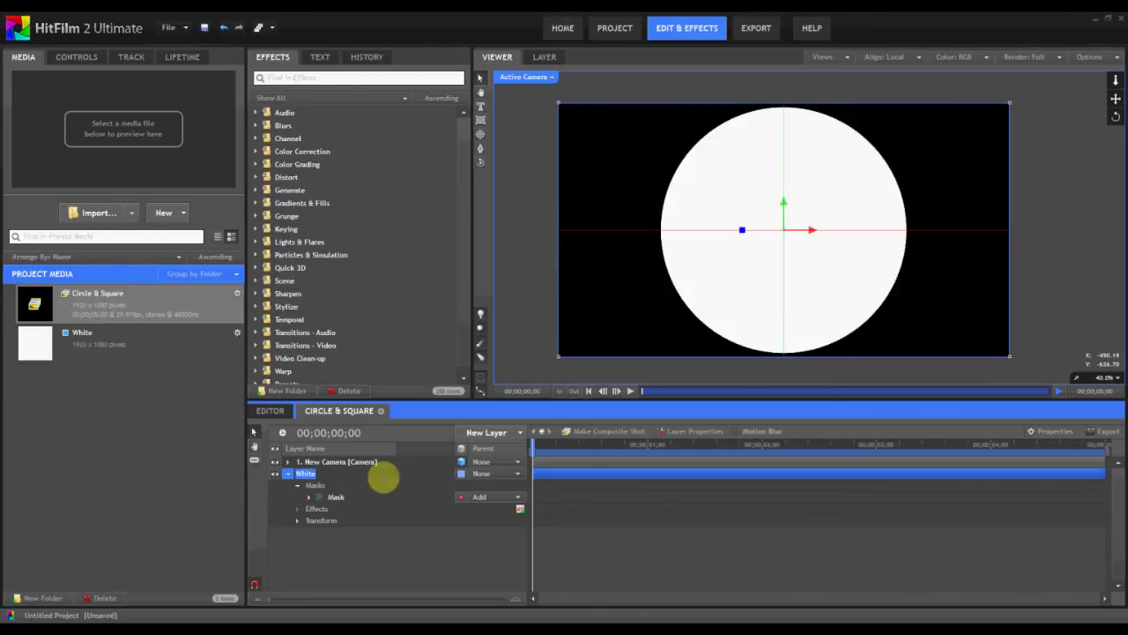
{"action": "type", "text": "Circle"}
{"action": "key", "text": "Return"}
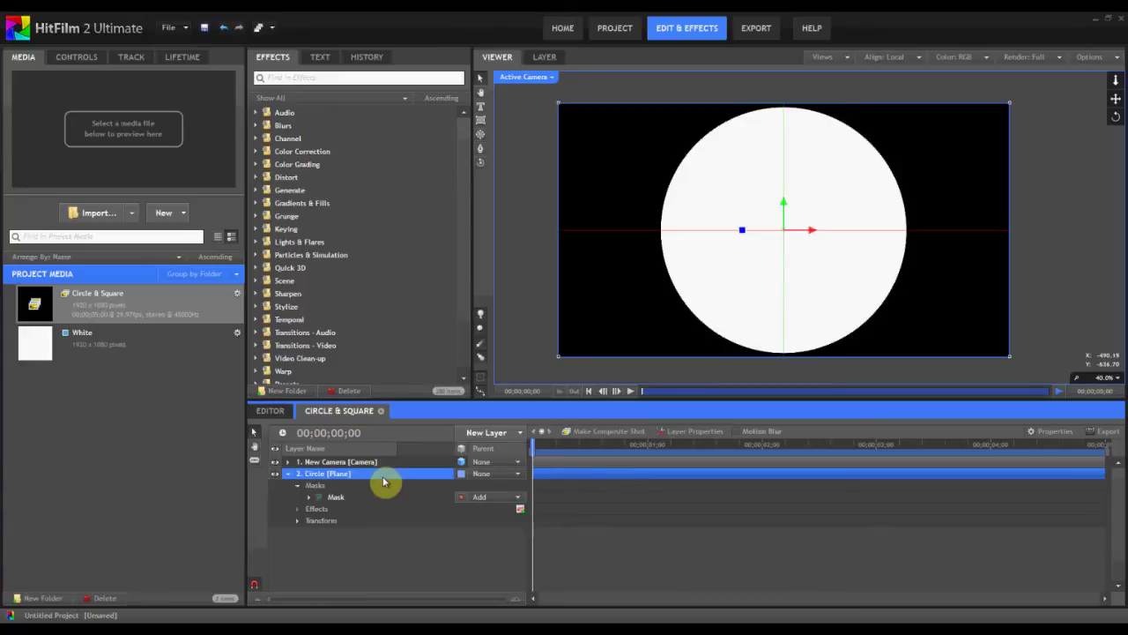
{"action": "left_click", "coordinate": [287, 476]}
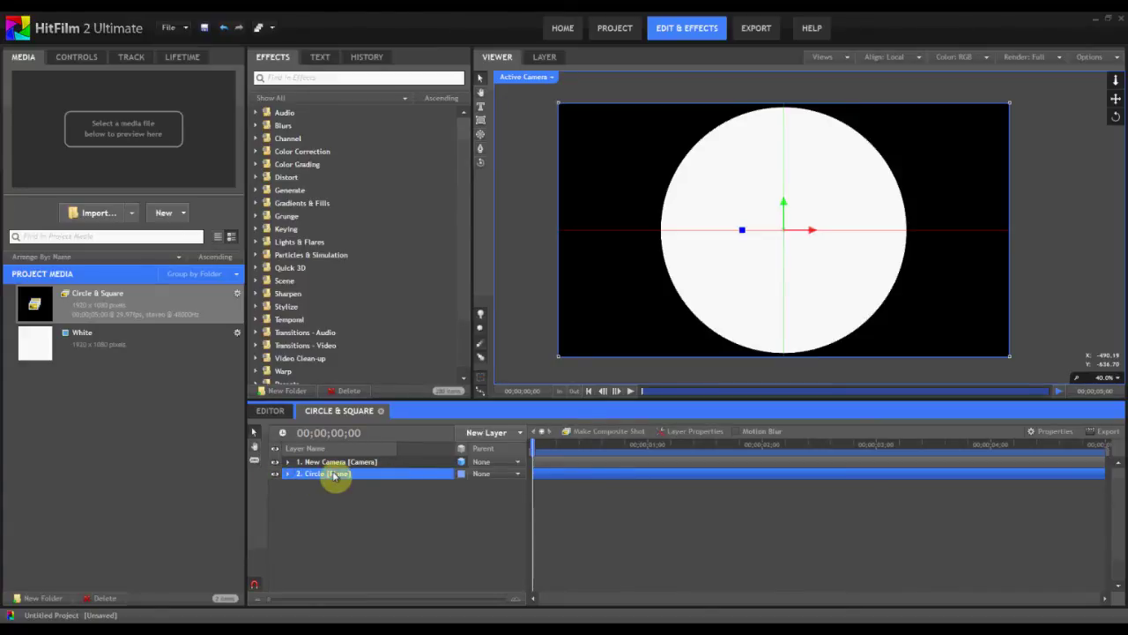
- Duplicate the Circle layer and rename the lower copy as Square
{"action": "key", "text": "ctrl+d"}
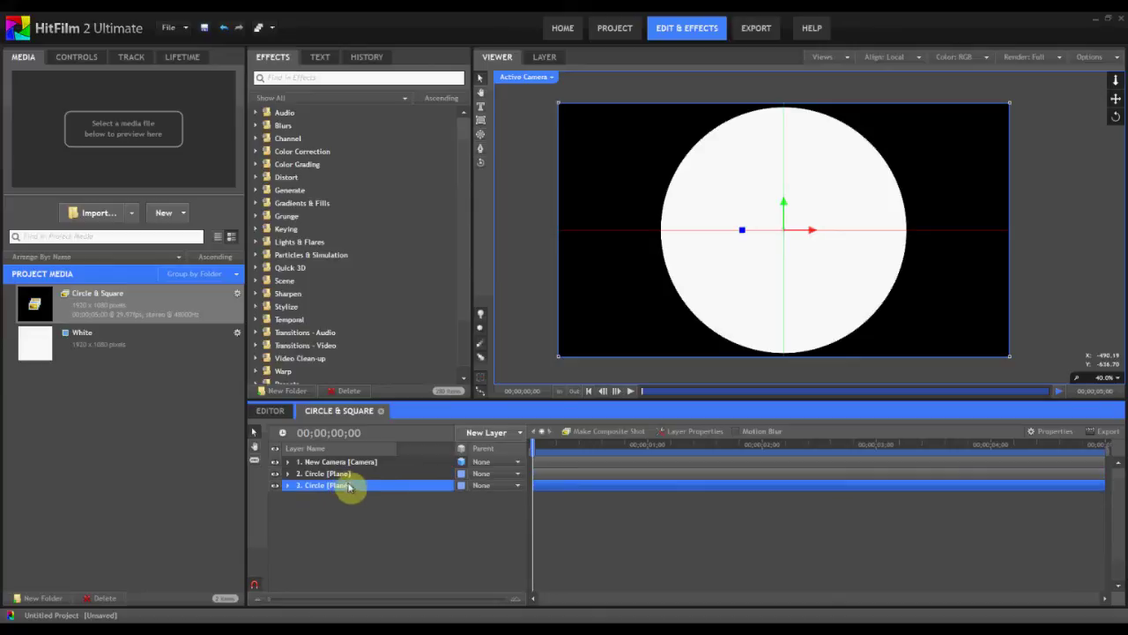
{"action": "key", "text": "F2"}
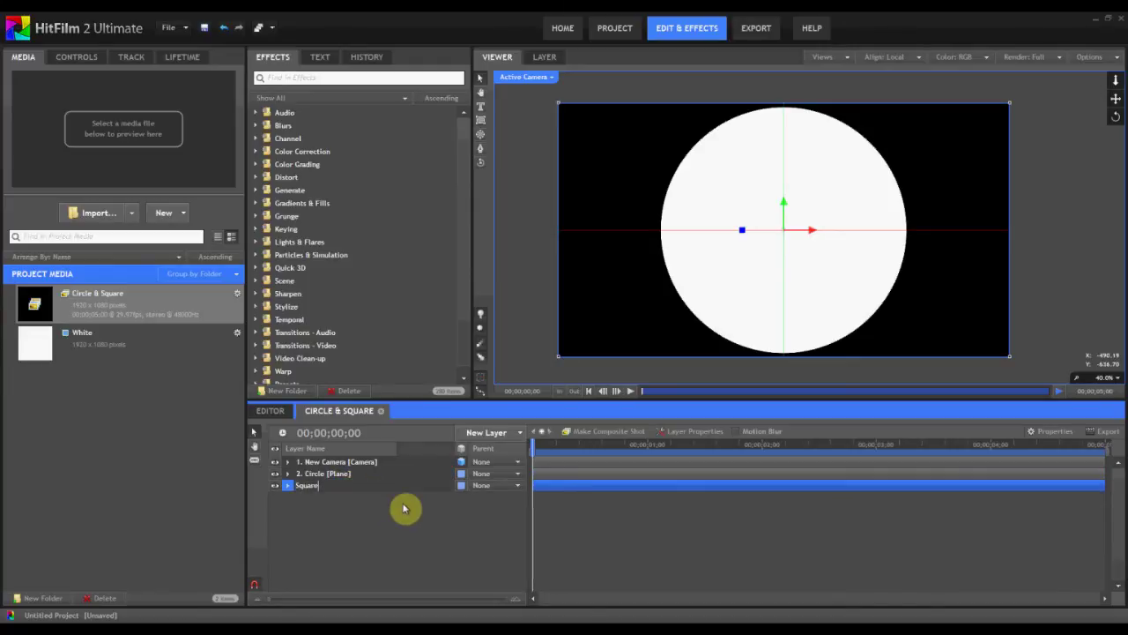
{"action": "type", "text": "Square"}
{"action": "key", "text": "Return"}
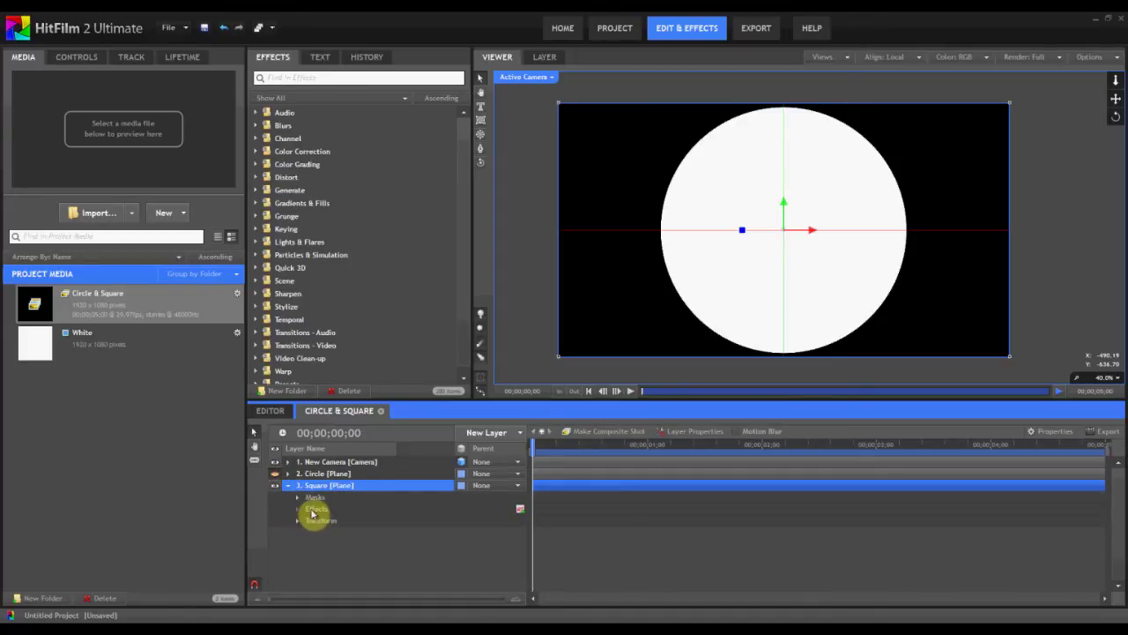
- Delete the copied circular mask from the Square layer
{"action": "left_click", "coordinate": [297, 498]}
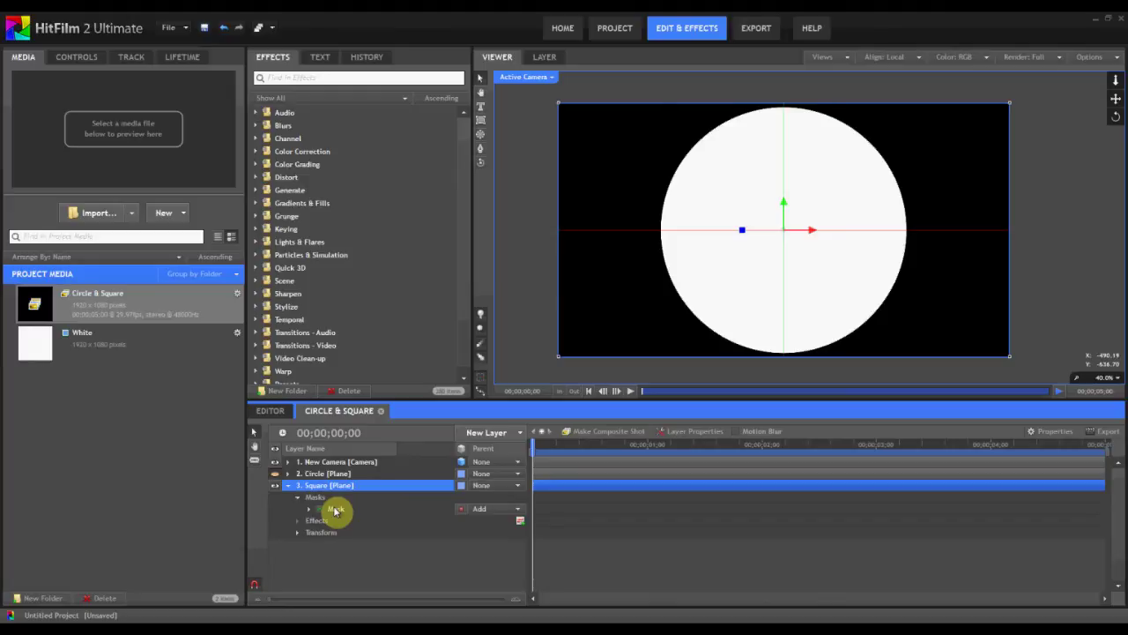
{"action": "left_click", "coordinate": [336, 510]}
{"action": "key", "text": "Delete"}
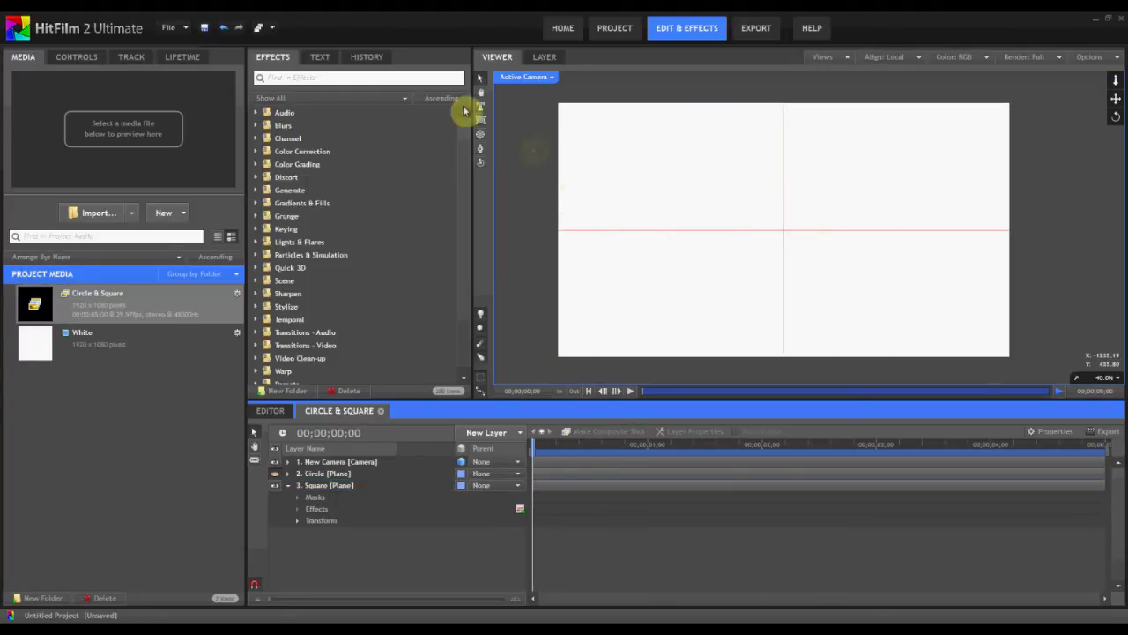
- Draw a square mask on the Square layer, centred on the intersection of the axis lines
{"action": "left_click", "coordinate": [480, 119]}
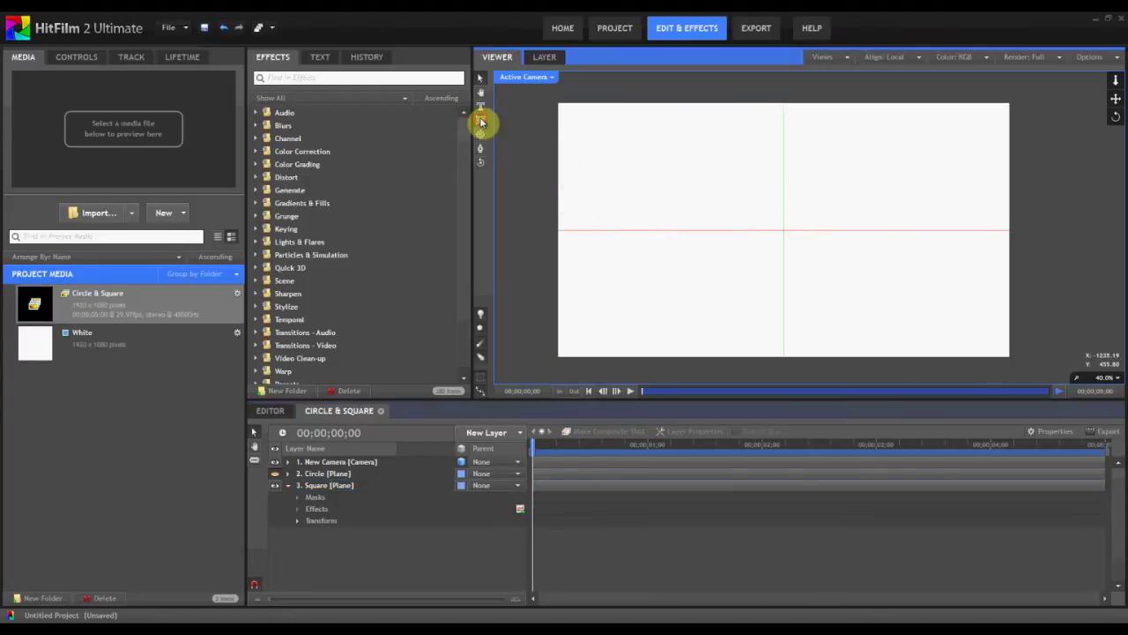
{"action": "left_click", "coordinate": [343, 487]}
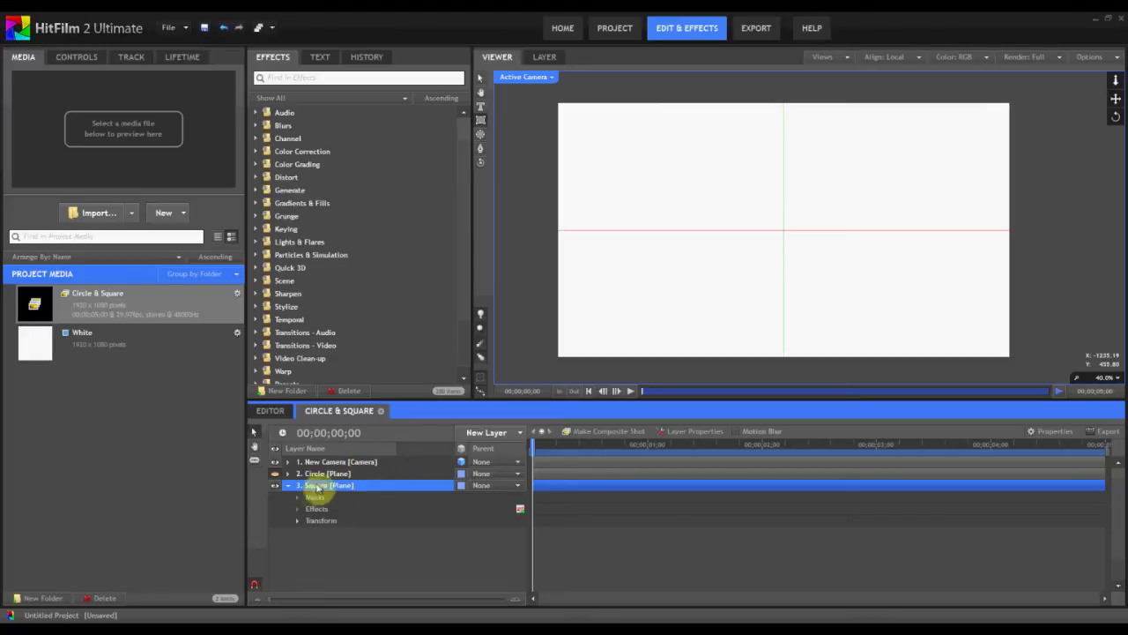
{"action": "scroll", "coordinate": [789, 245], "scroll_direction": "up", "scroll_amount": 5}
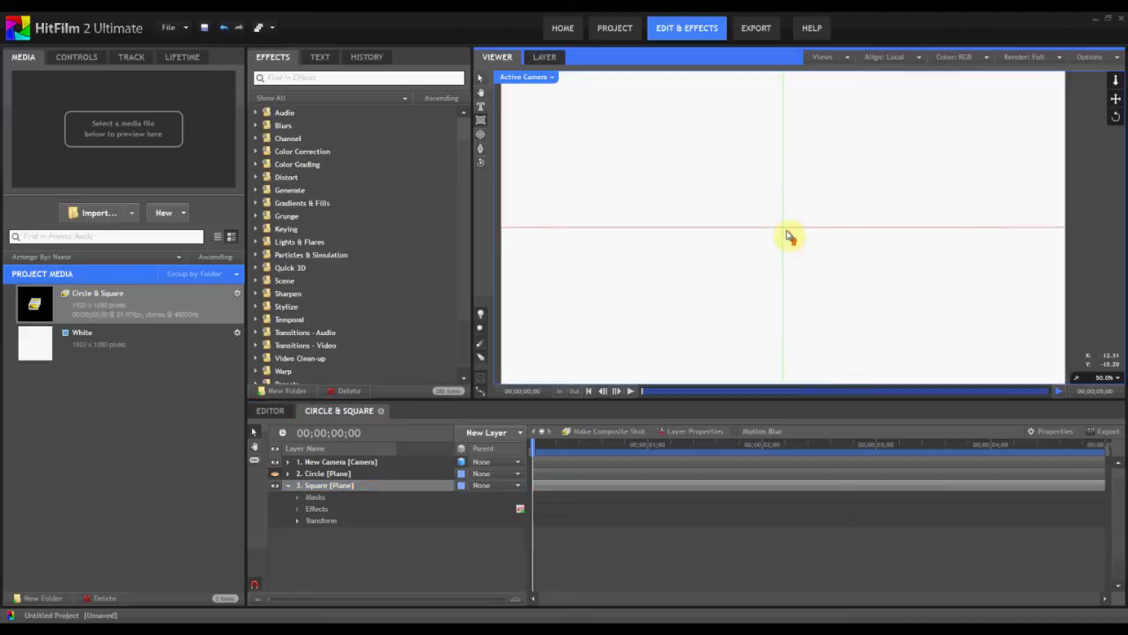
{"action": "scroll", "coordinate": [786, 241], "scroll_direction": "up", "scroll_amount": 2}
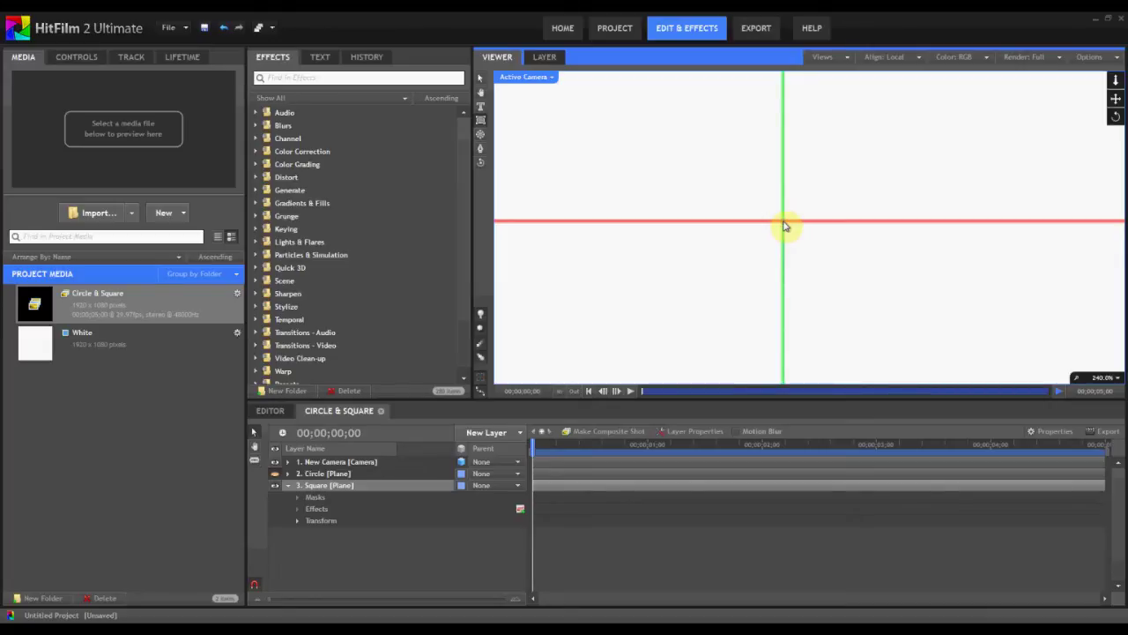
{"action": "left_click", "coordinate": [789, 269]}
{"action": "scroll", "coordinate": [787, 273], "scroll_direction": "down", "scroll_amount": 2}
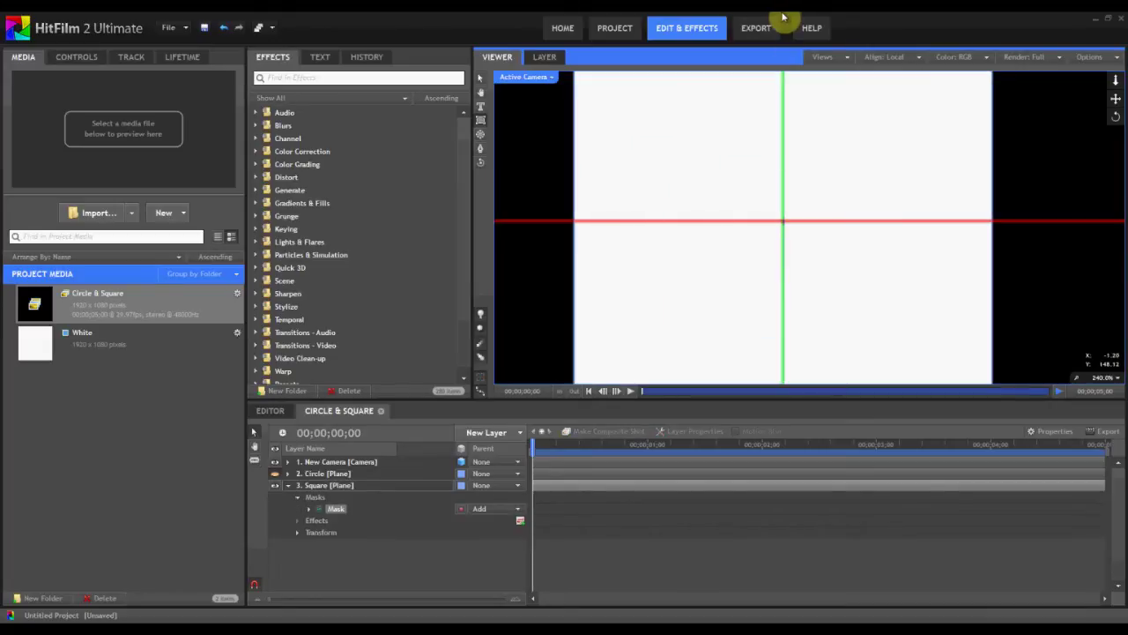
{"action": "scroll", "coordinate": [767, 304], "scroll_direction": "down", "scroll_amount": 6}
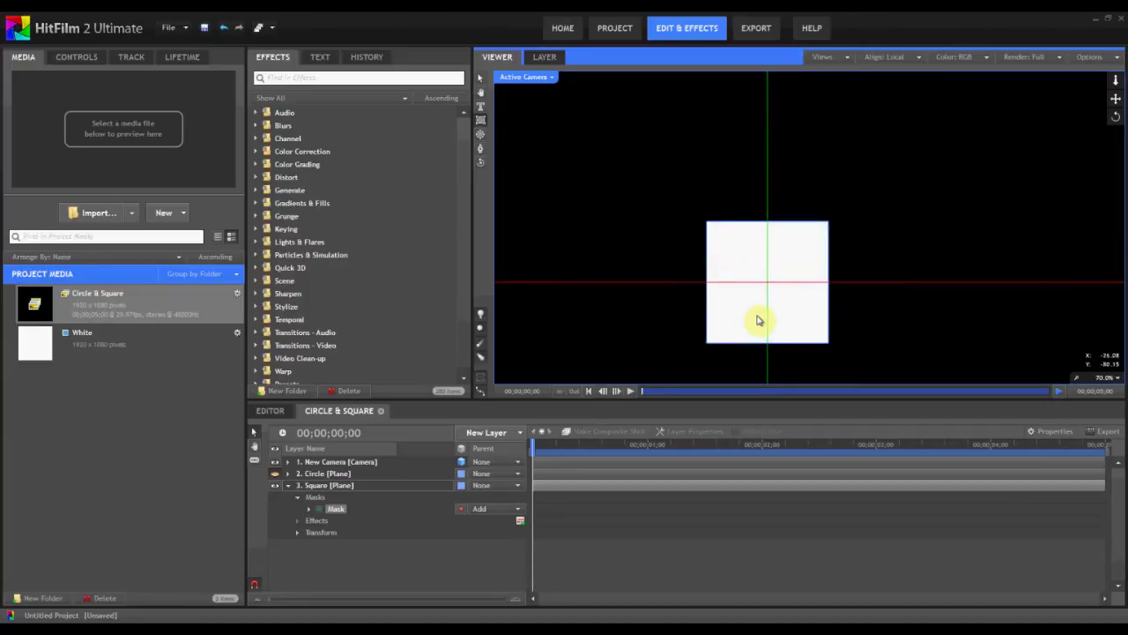
{"action": "left_click_drag", "start_coordinate": [754, 321], "coordinate": [781, 282]}
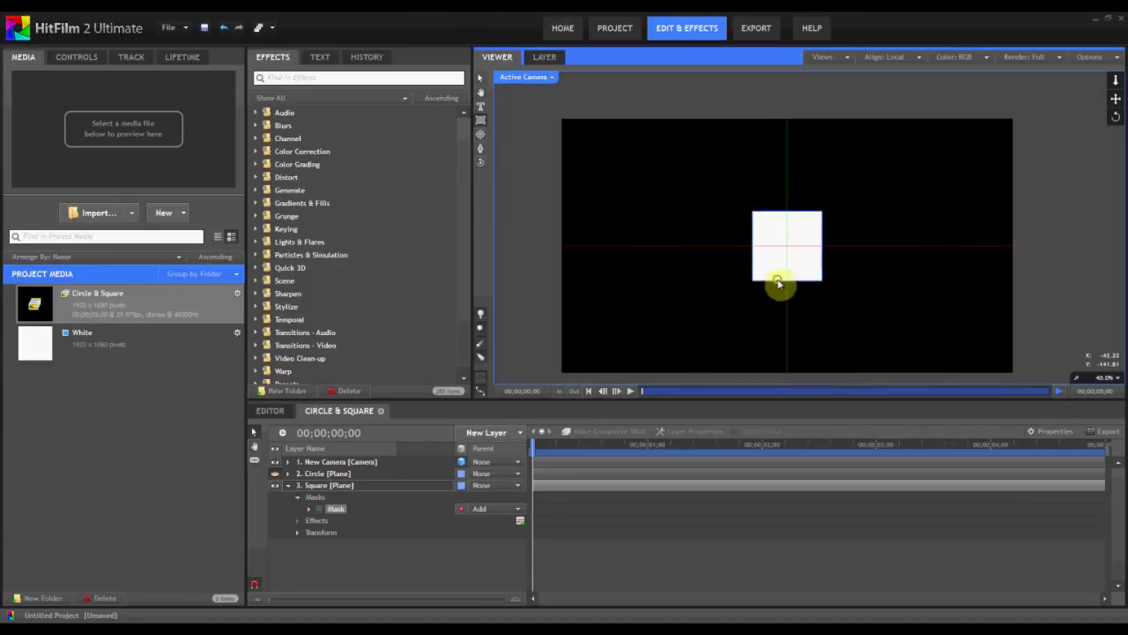
- Scale the square mask up from its centre to nearly the full frame height, and collapse the Square layer
{"action": "left_click", "coordinate": [344, 511]}
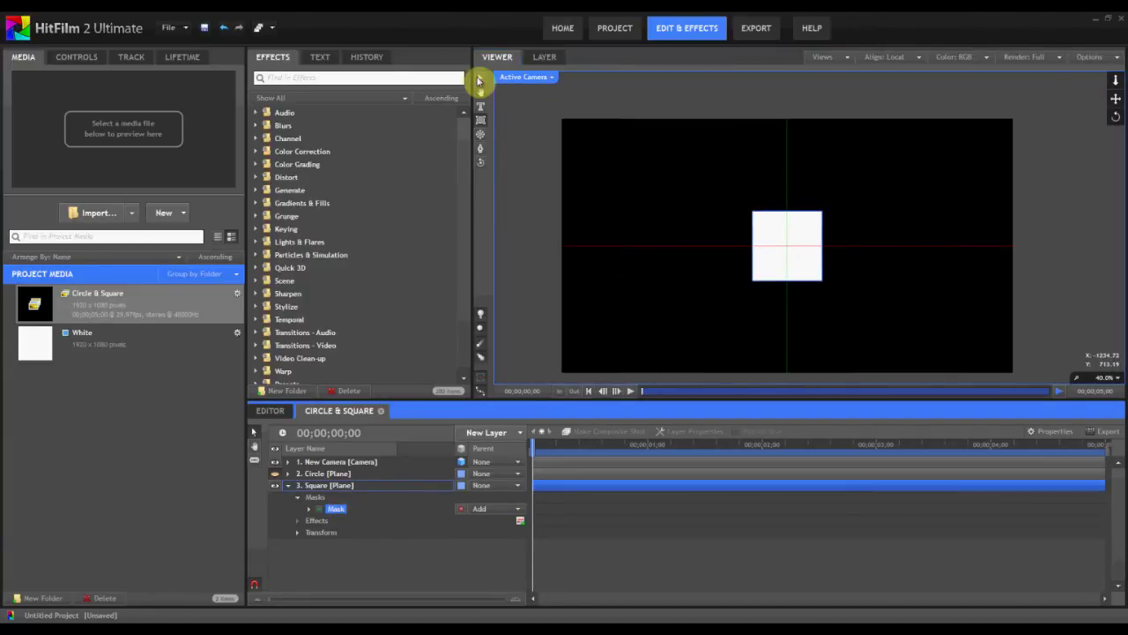
{"action": "left_click", "coordinate": [479, 81]}
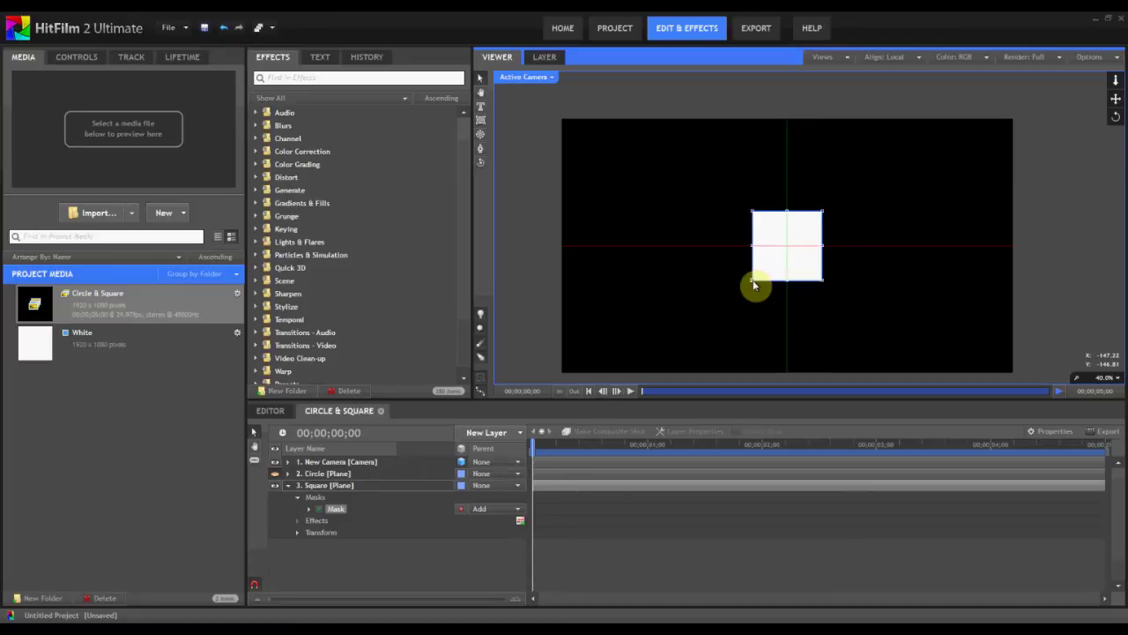
{"action": "left_click_drag", "start_coordinate": [754, 284], "coordinate": [649, 352]}
{"action": "left_click", "coordinate": [481, 586]}
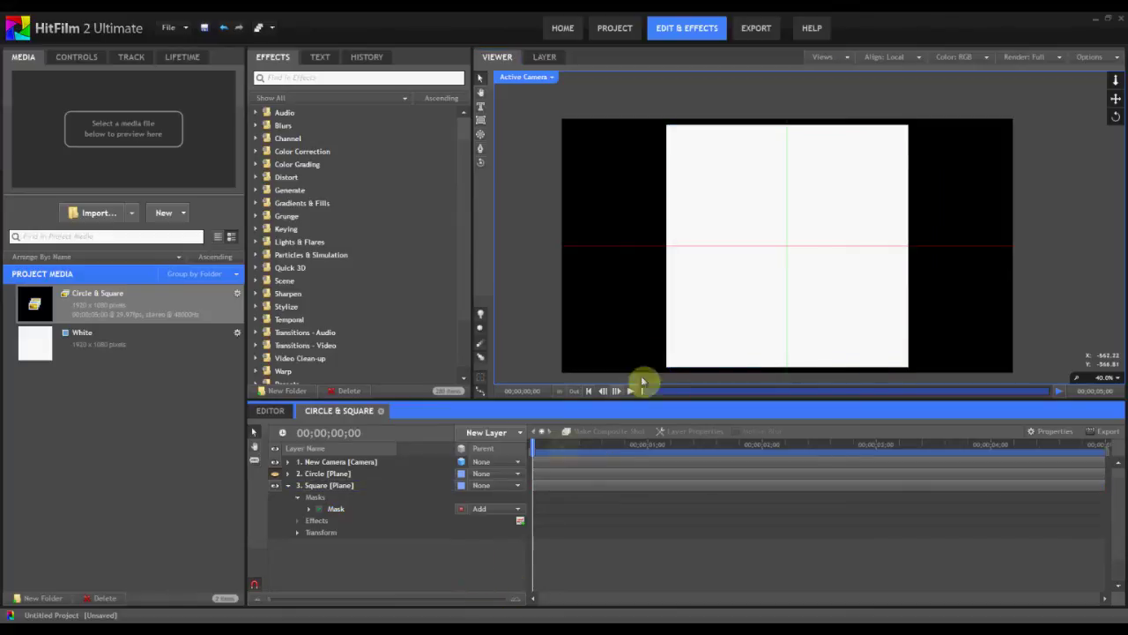
{"action": "left_click", "coordinate": [287, 486]}
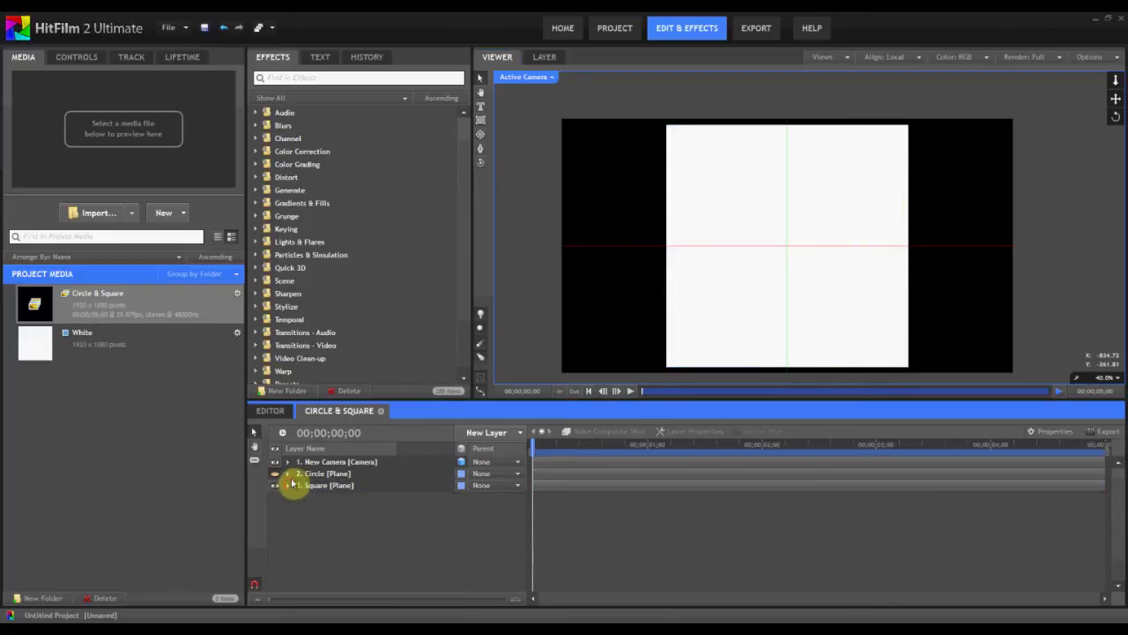
- Export the current frame as a PNG image named Square in the Shape TUT folder
{"action": "left_click", "coordinate": [1092, 58]}
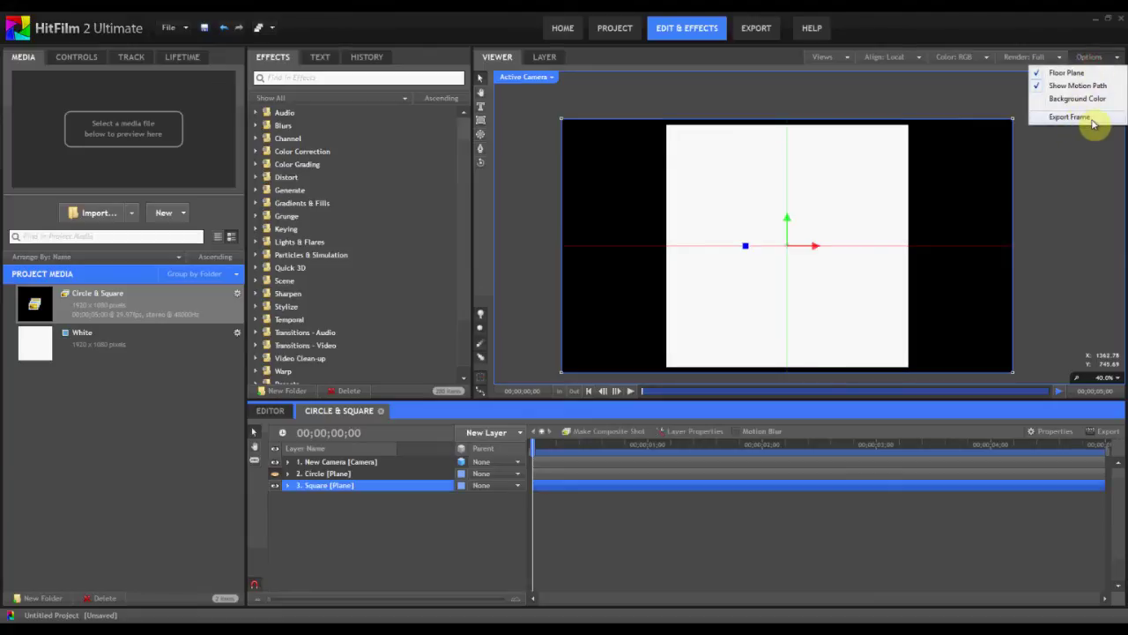
{"action": "left_click", "coordinate": [1091, 120]}
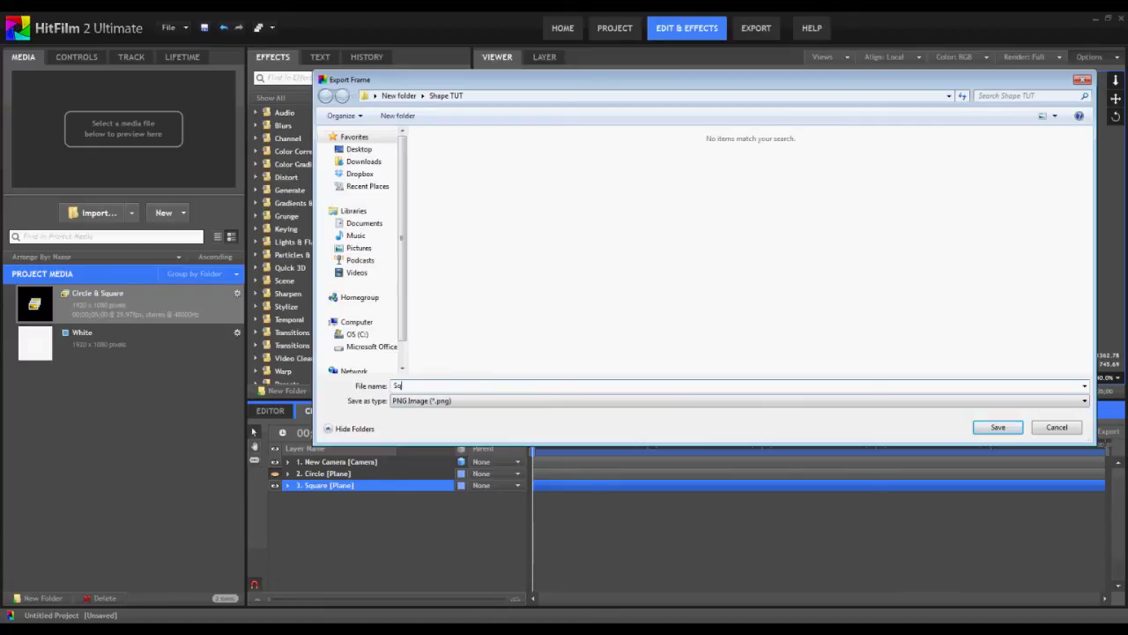
{"action": "type", "text": "Square"}
{"action": "key", "text": "Return"}
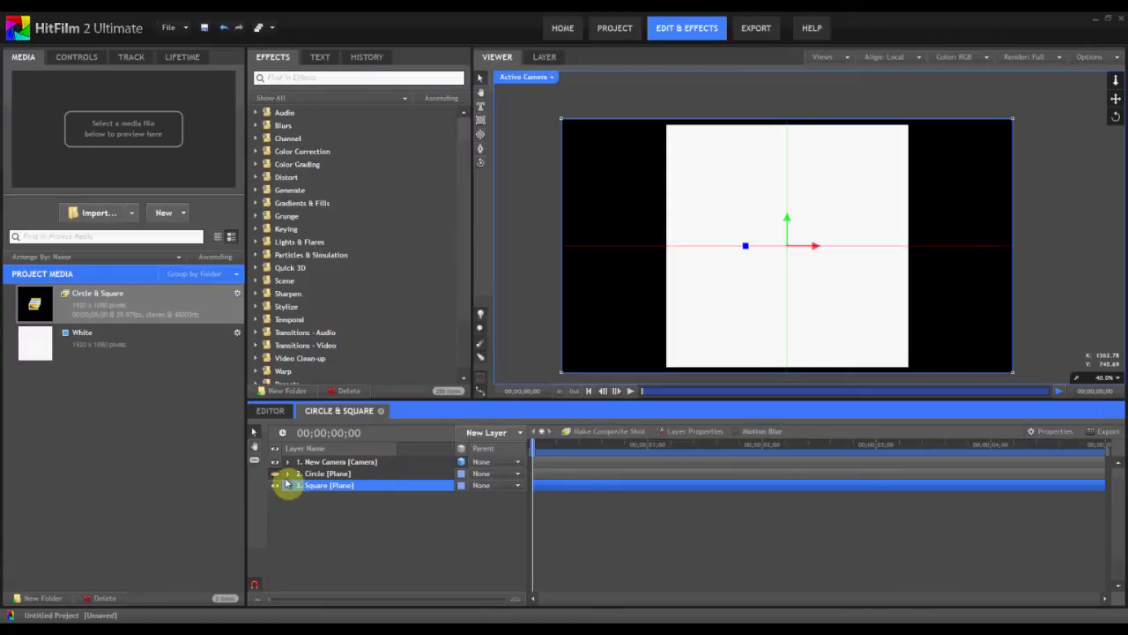
- Show only the Circle shape by hiding the Square layer, and export the frame as a PNG image named Circle
{"action": "left_click", "coordinate": [276, 485]}
{"action": "left_click", "coordinate": [276, 474]}
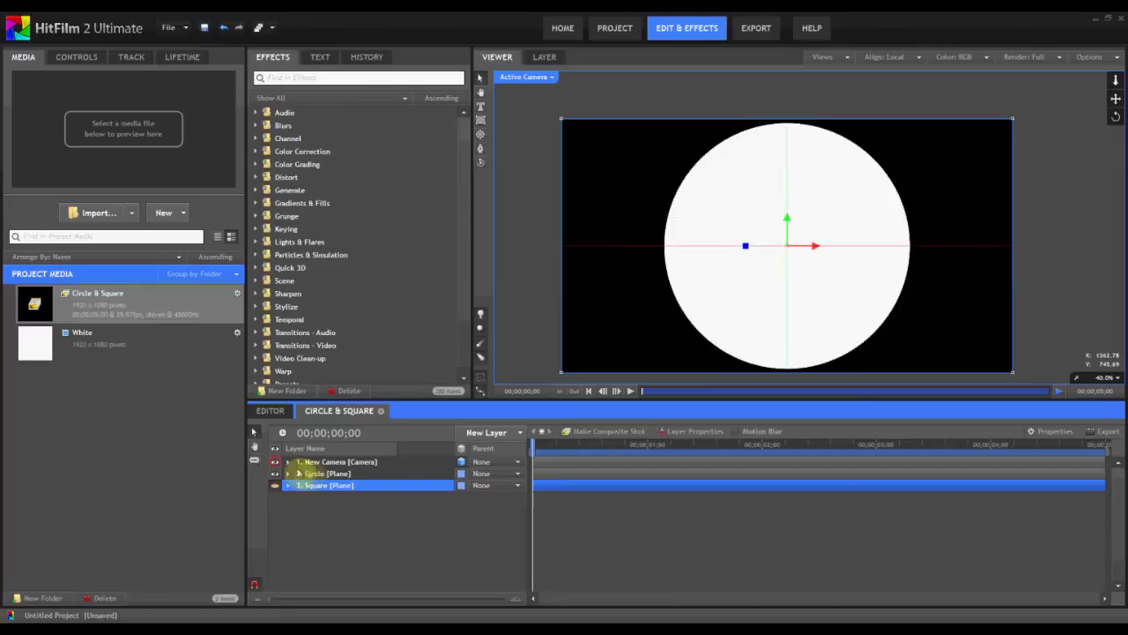
{"action": "left_click", "coordinate": [678, 349]}
{"action": "left_click", "coordinate": [1093, 56]}
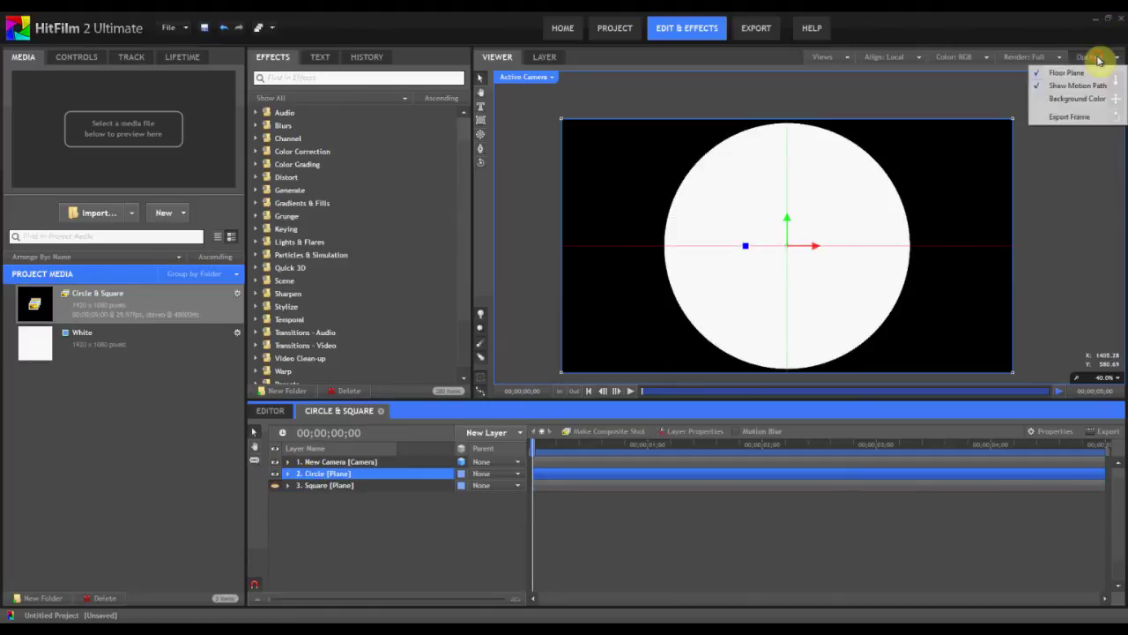
{"action": "left_click", "coordinate": [1065, 118]}
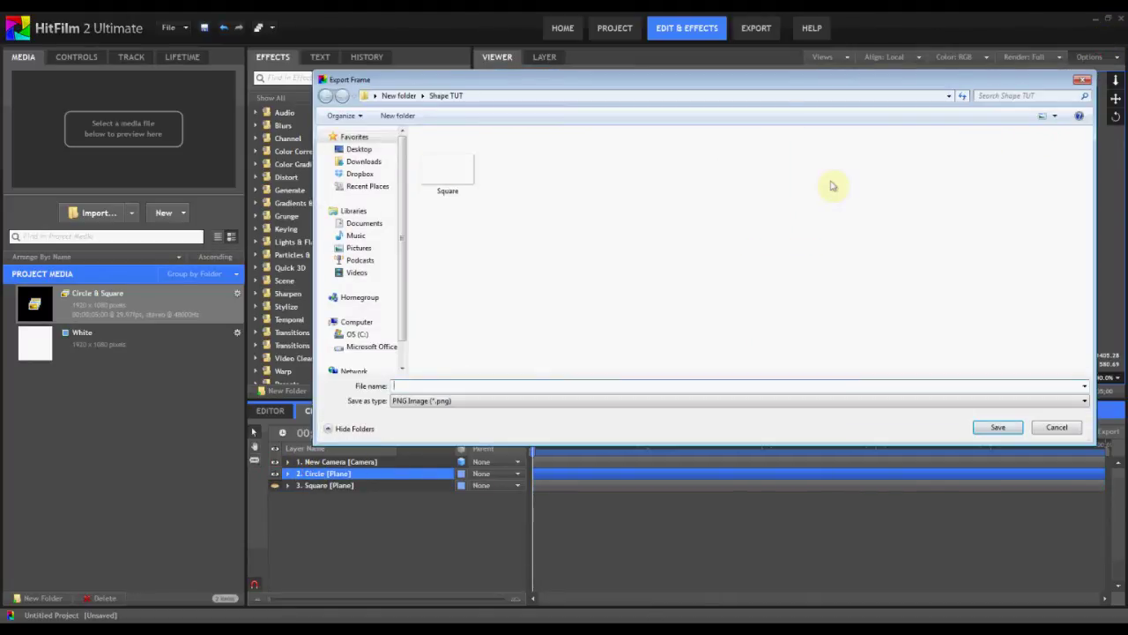
{"action": "type", "text": "Circle"}
{"action": "key", "text": "Return"}
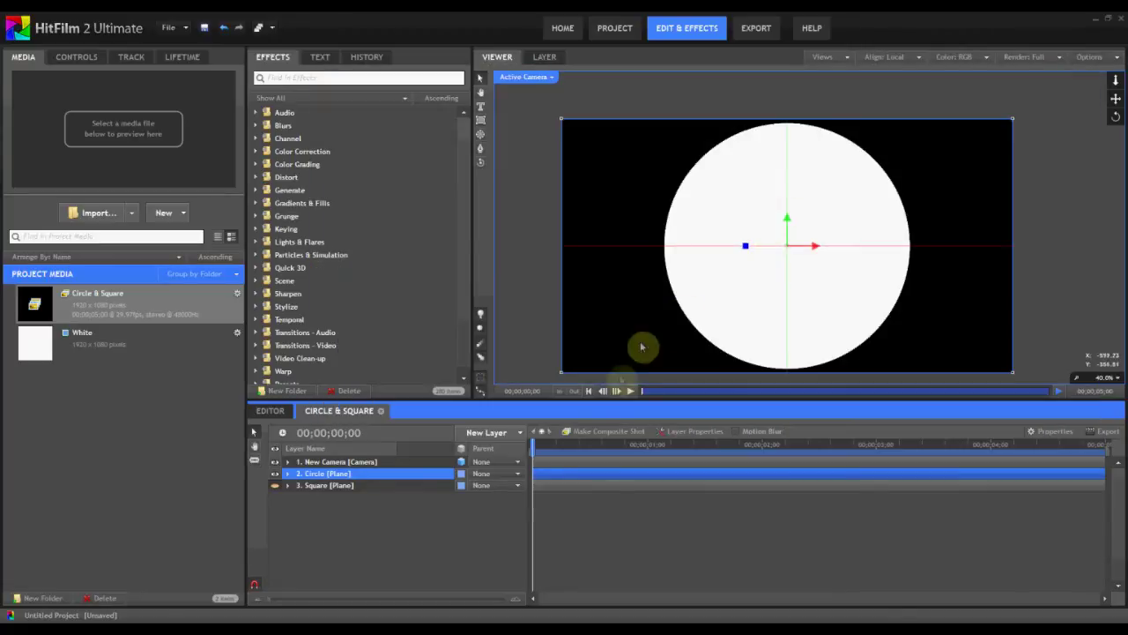
- Close the Circle & Square composite shot and create two project media folders named Shapes and Other
{"action": "left_click", "coordinate": [381, 411]}
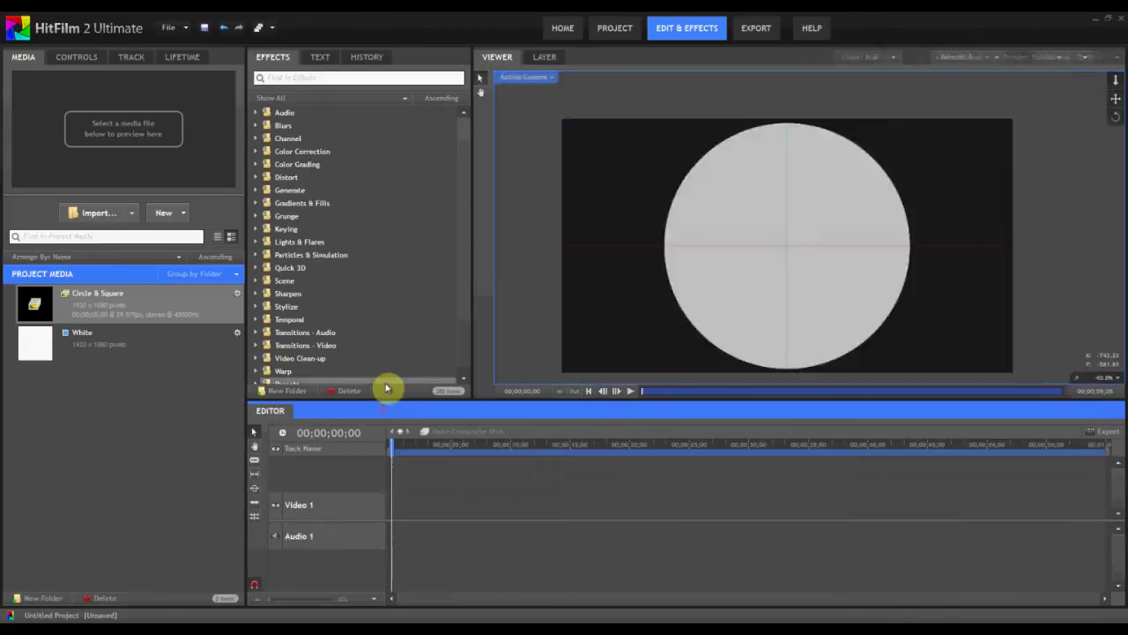
{"action": "right_click", "coordinate": [53, 402]}
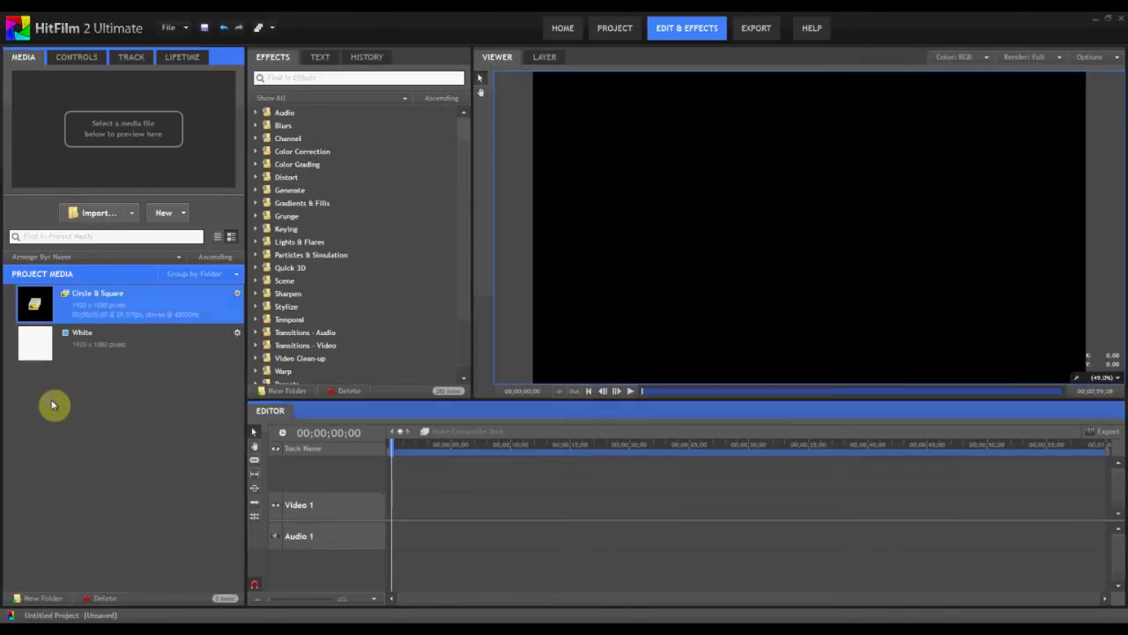
{"action": "mouse_move", "coordinate": [76, 406]}
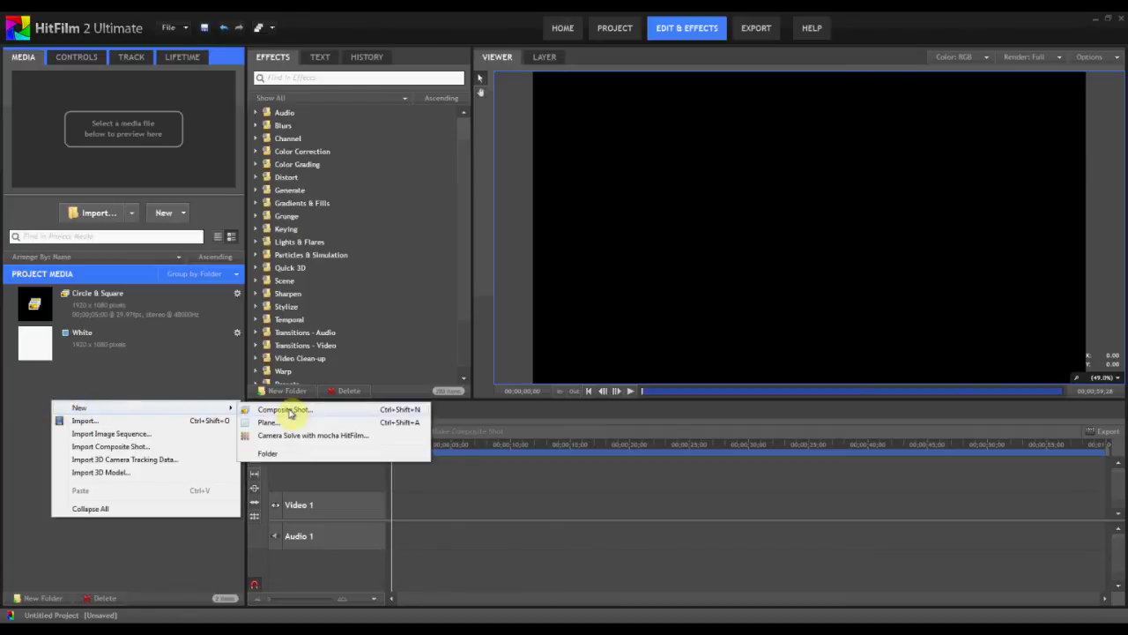
{"action": "left_click", "coordinate": [273, 454]}
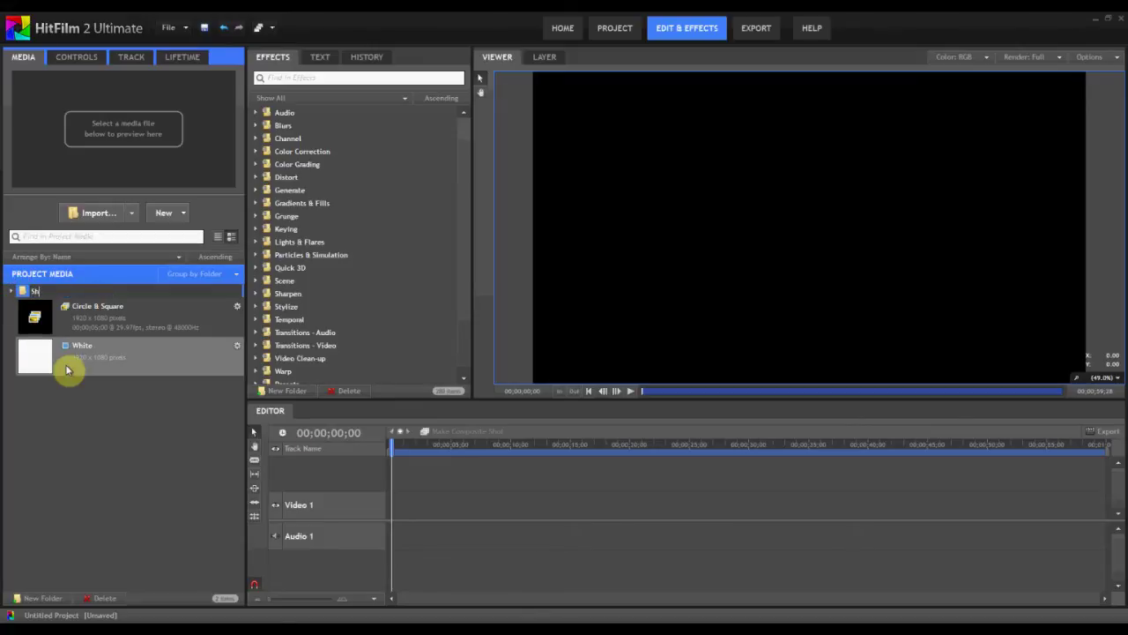
{"action": "type", "text": "Shapes"}
{"action": "key", "text": "Return"}
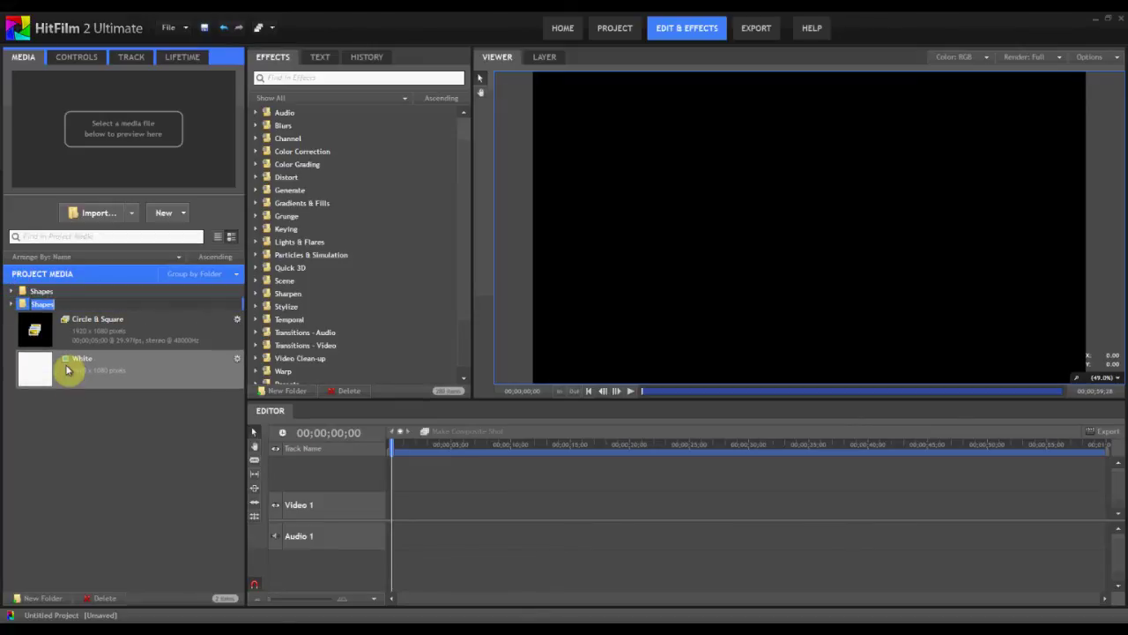
{"action": "type", "text": "Other"}
{"action": "key", "text": "Return"}
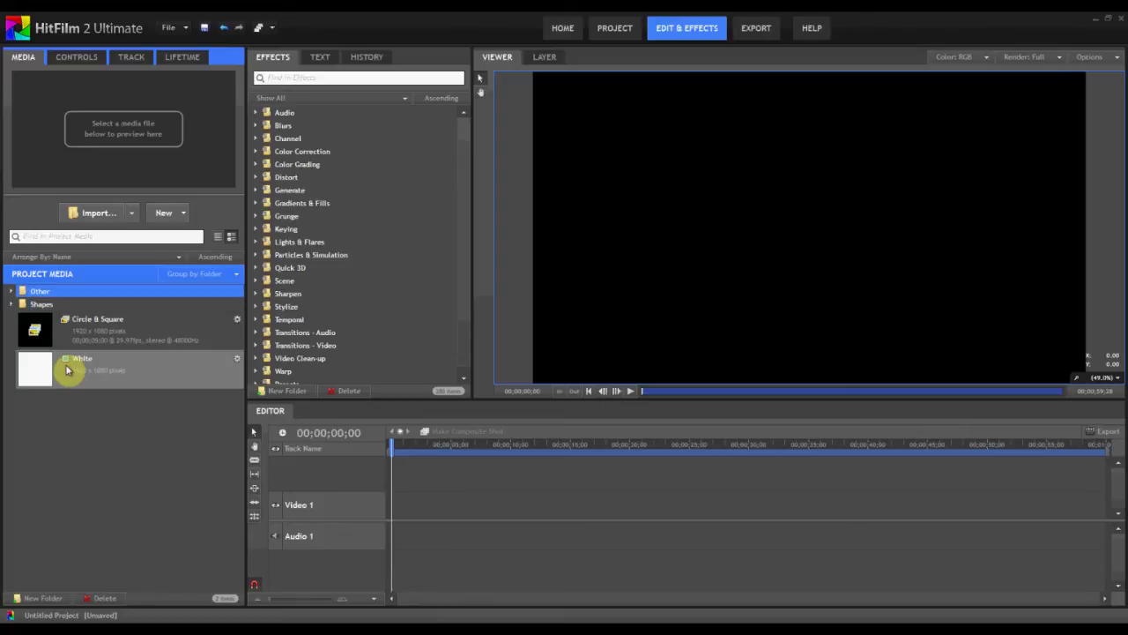
- Move the Circle & Square shot and the White plane into the Other folder, and import the Circle and Square images into the Shapes folder
{"action": "left_click_drag", "start_coordinate": [76, 403], "coordinate": [33, 293]}
{"action": "left_click", "coordinate": [10, 294]}
{"action": "left_click", "coordinate": [39, 304]}
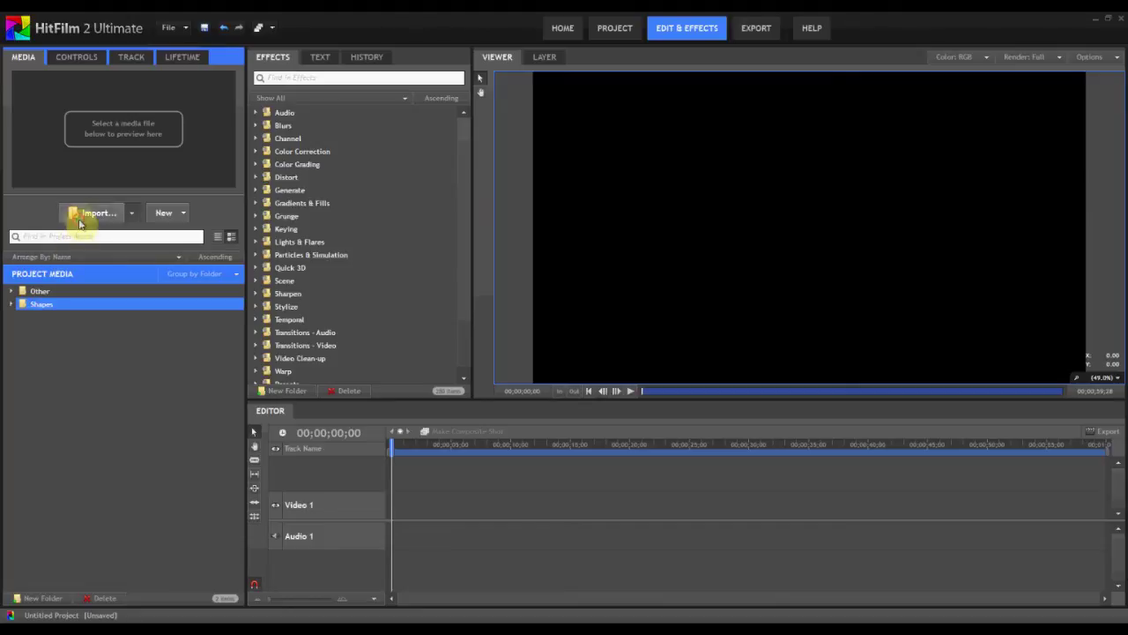
{"action": "left_click", "coordinate": [93, 213]}
{"action": "left_click_drag", "start_coordinate": [629, 194], "coordinate": [472, 128]}
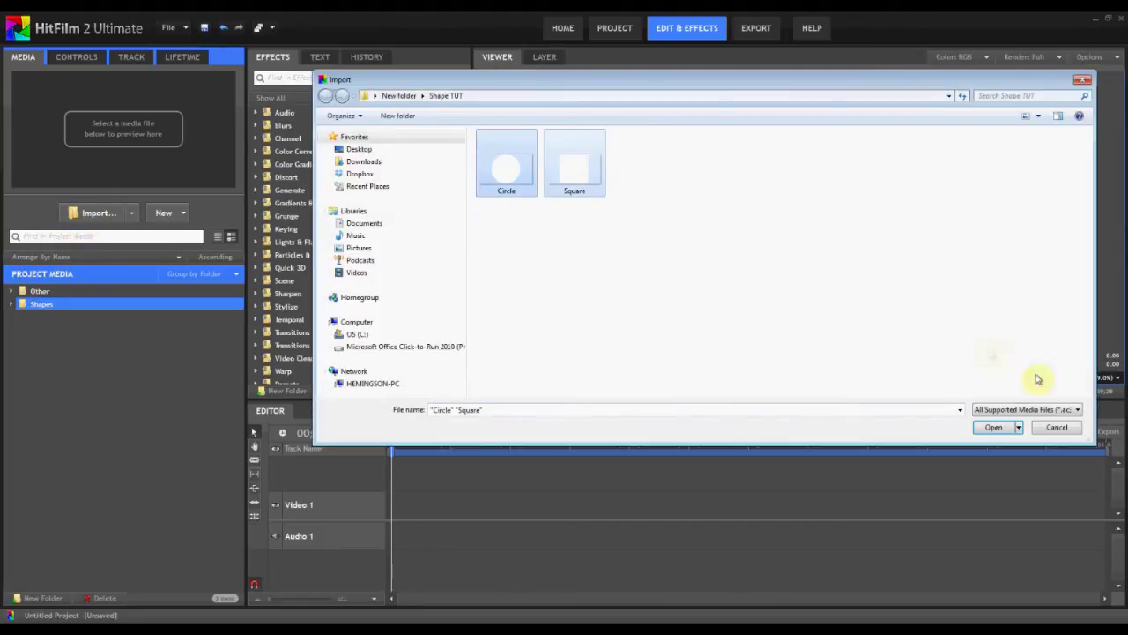
{"action": "left_click", "coordinate": [1007, 431]}
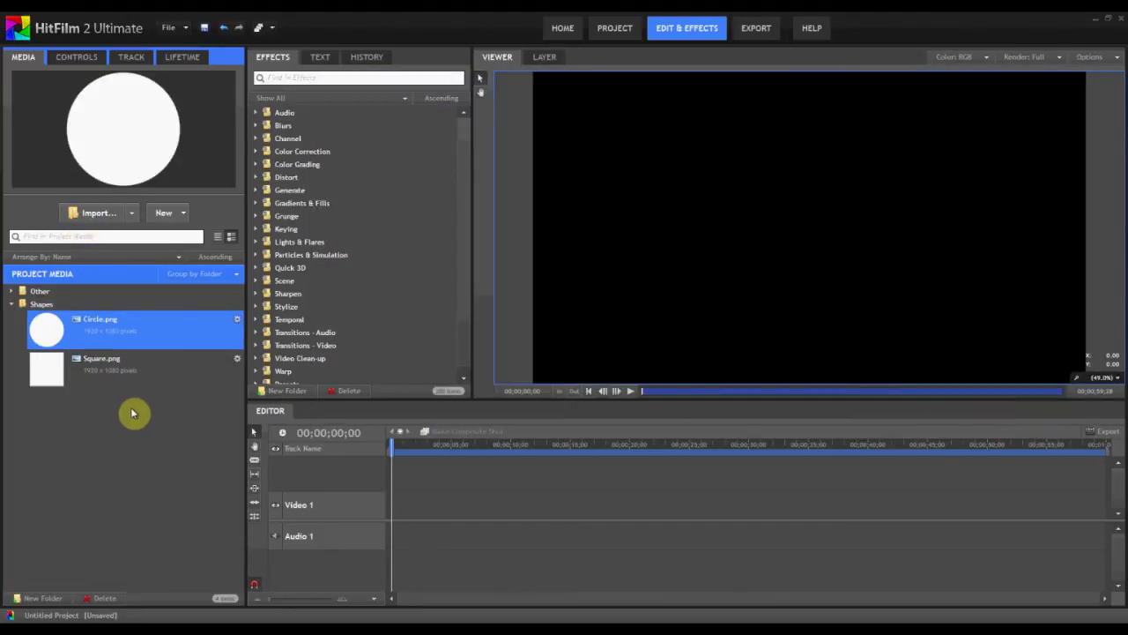
- Place Circle.png at the start of Video 2, and import Radial - Blue & Green.png and place it beneath on Video 1
{"action": "left_click_drag", "start_coordinate": [87, 336], "coordinate": [428, 468]}
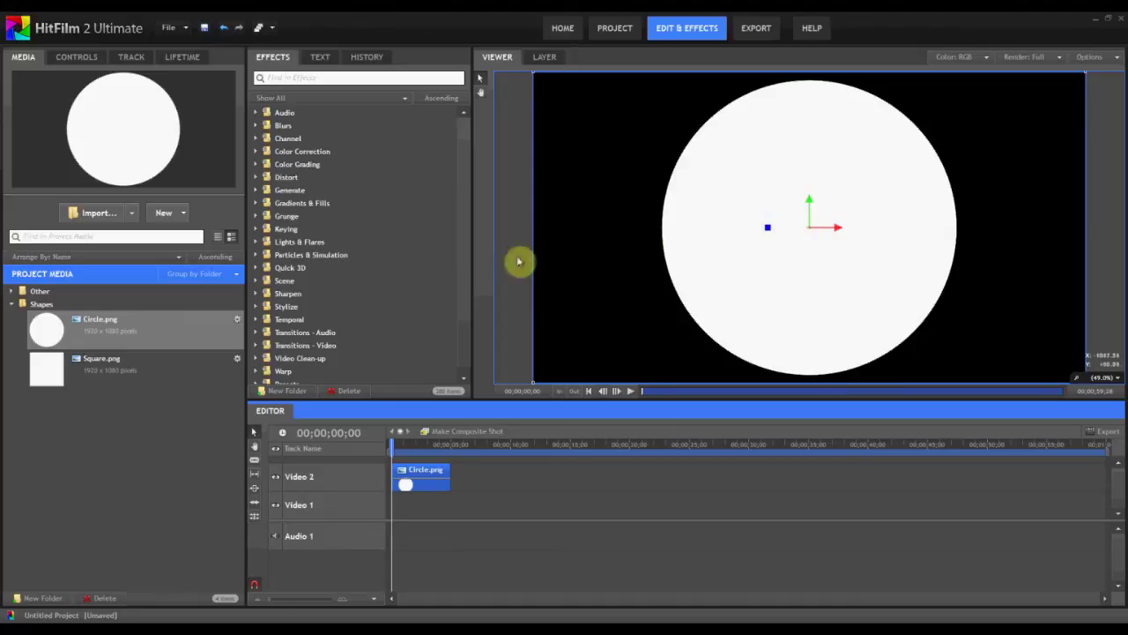
{"action": "left_click", "coordinate": [85, 333]}
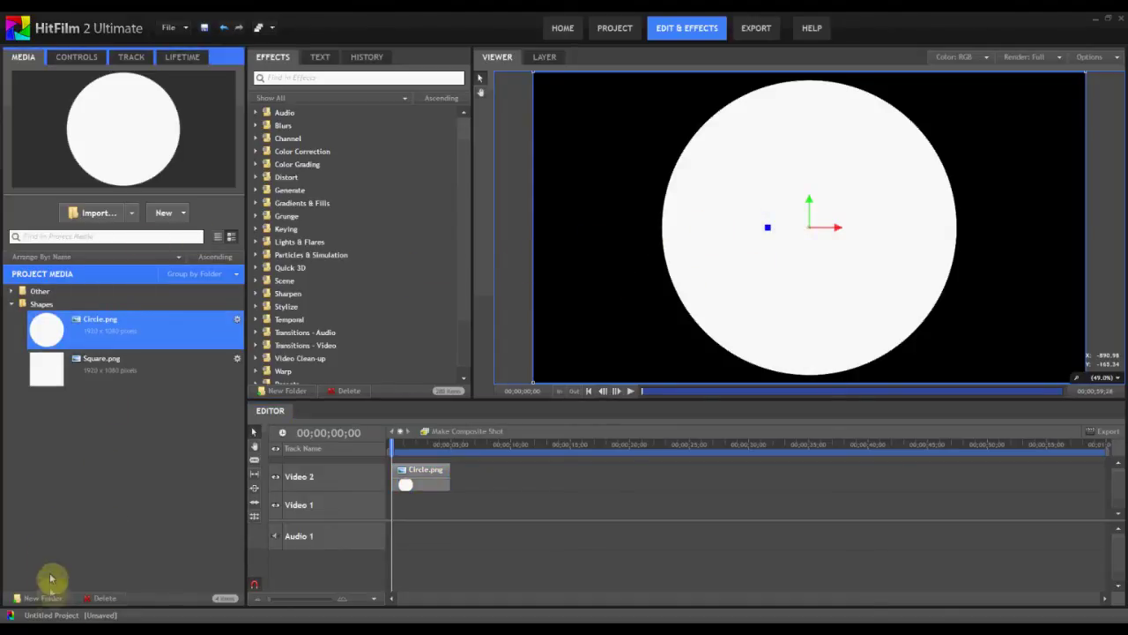
{"action": "left_click", "coordinate": [51, 631]}
{"action": "left_click_drag", "start_coordinate": [412, 231], "coordinate": [113, 445]}
{"action": "left_click", "coordinate": [83, 411]}
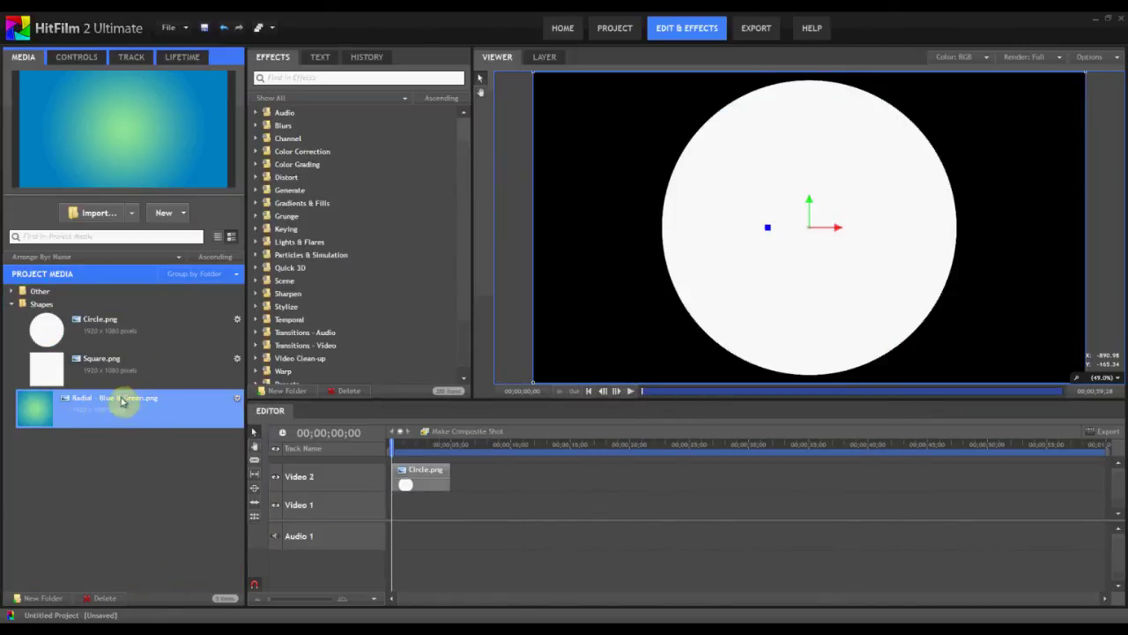
{"action": "left_click_drag", "start_coordinate": [122, 401], "coordinate": [401, 501]}
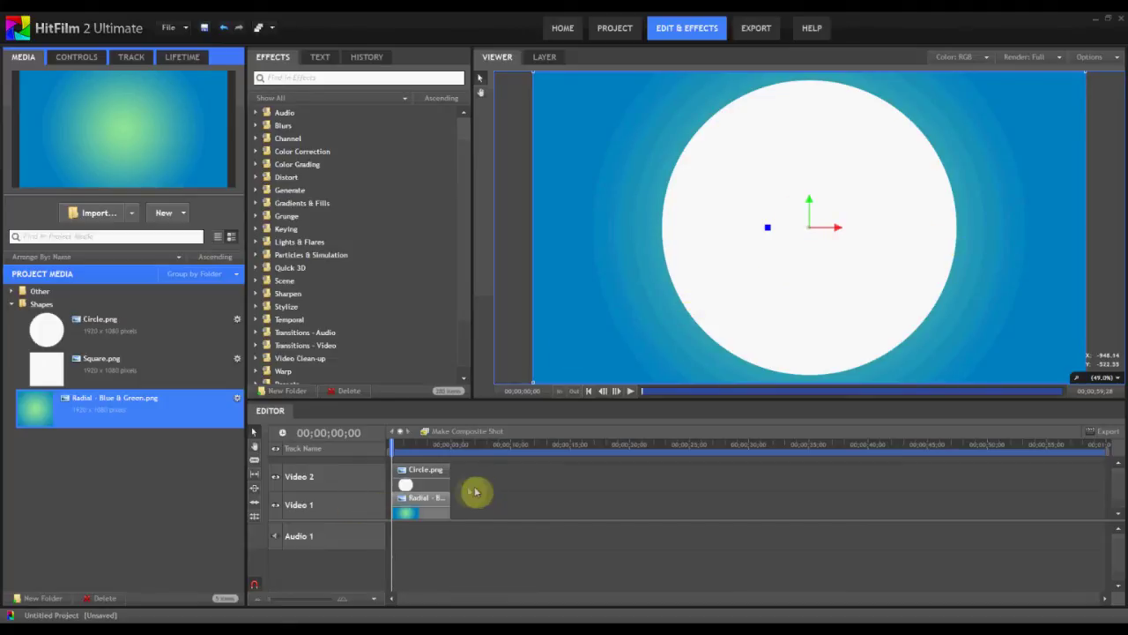
- Delete the radial background clip from the timeline and move Circle.png to the start of Video 1
{"action": "left_click", "coordinate": [432, 476]}
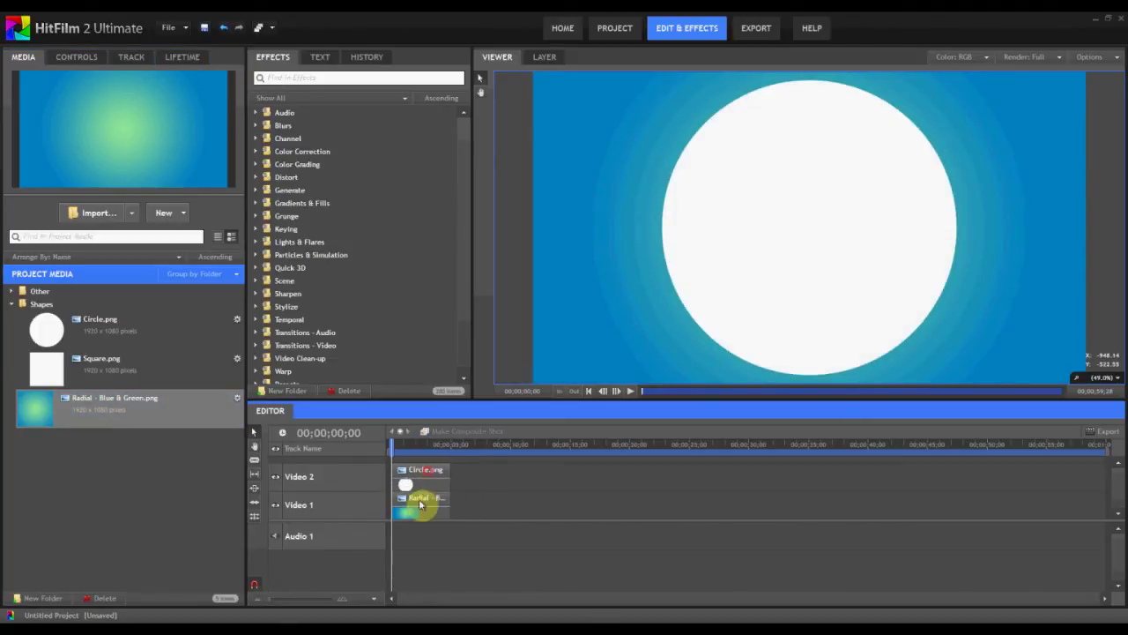
{"action": "left_click", "coordinate": [424, 499]}
{"action": "left_click", "coordinate": [640, 295]}
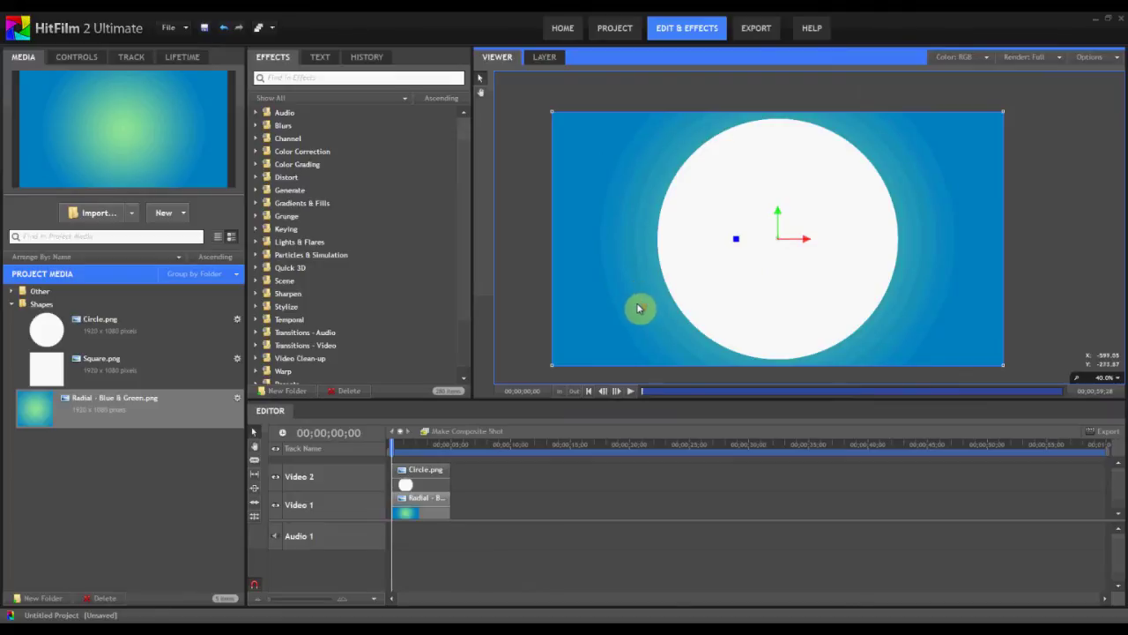
{"action": "left_click_drag", "start_coordinate": [480, 518], "coordinate": [412, 504]}
{"action": "key", "text": "Delete"}
{"action": "scroll", "coordinate": [479, 549], "scroll_direction": "up", "scroll_amount": 5}
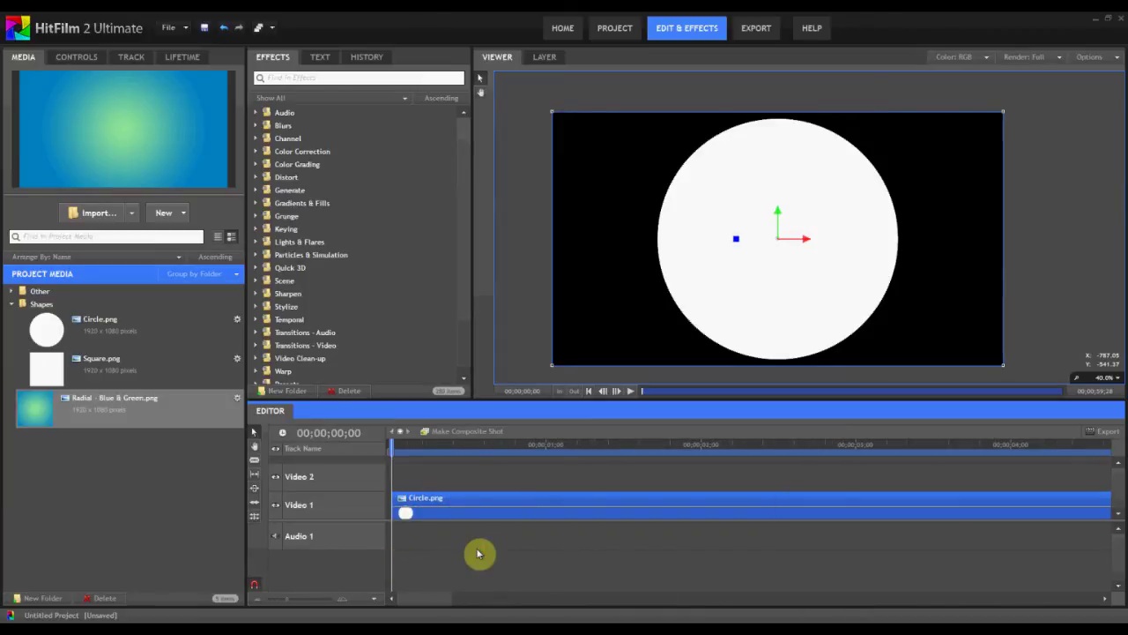
- Apply the Iris video transition to the start of the Circle.png clip
{"action": "left_click", "coordinate": [290, 81]}
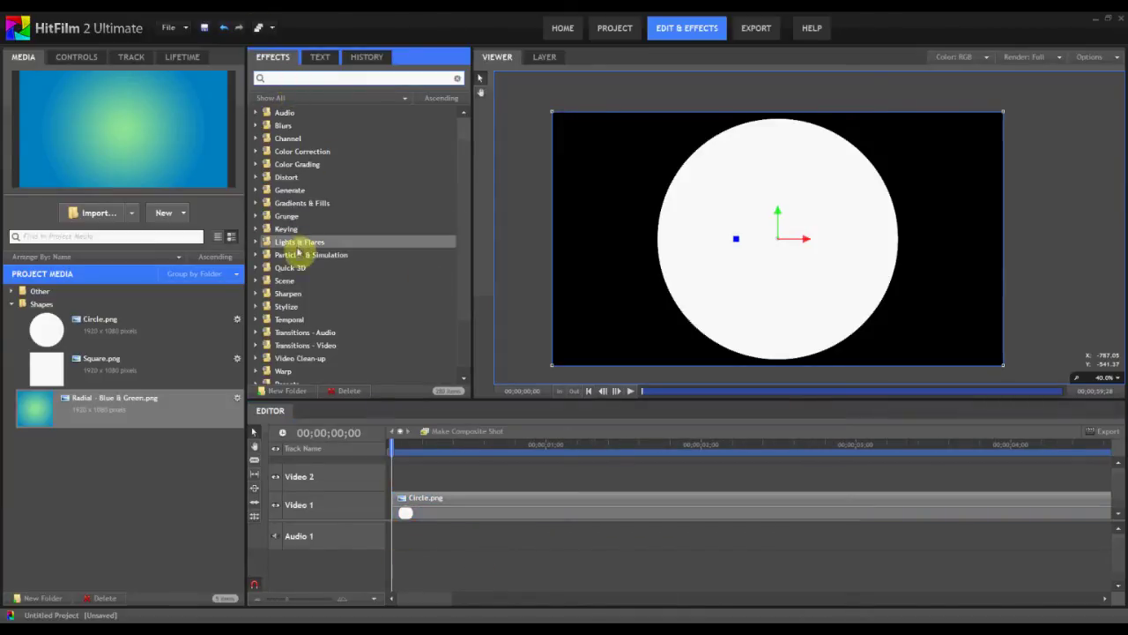
{"action": "scroll", "coordinate": [295, 245], "scroll_direction": "down", "scroll_amount": 1}
{"action": "left_click", "coordinate": [256, 339]}
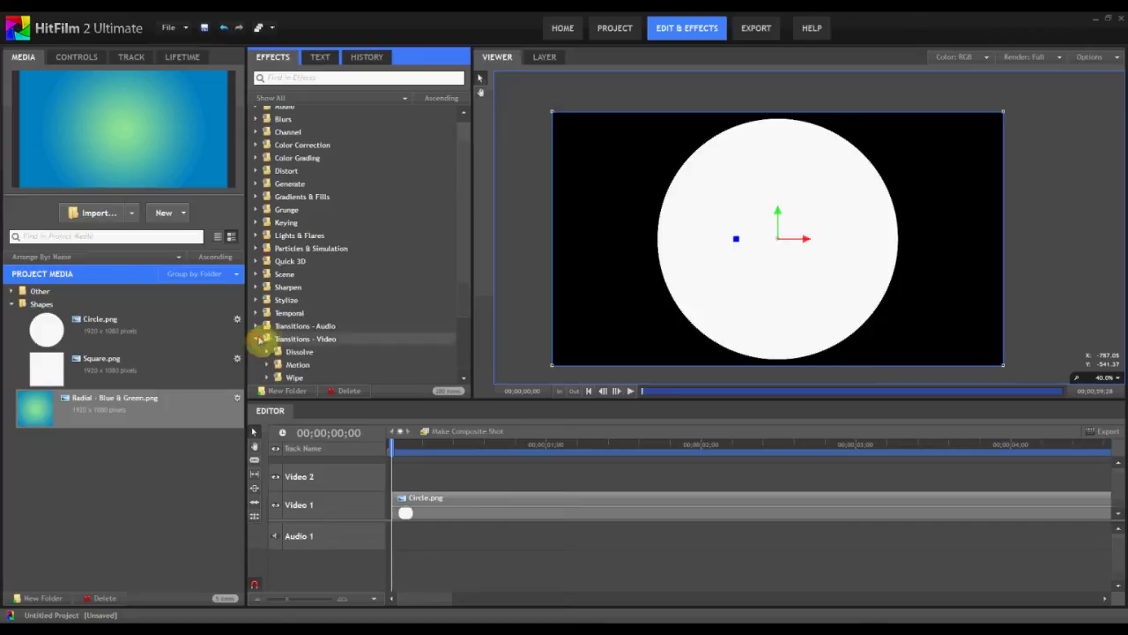
{"action": "scroll", "coordinate": [269, 344], "scroll_direction": "down", "scroll_amount": 2}
{"action": "left_click_drag", "start_coordinate": [281, 340], "coordinate": [444, 509]}
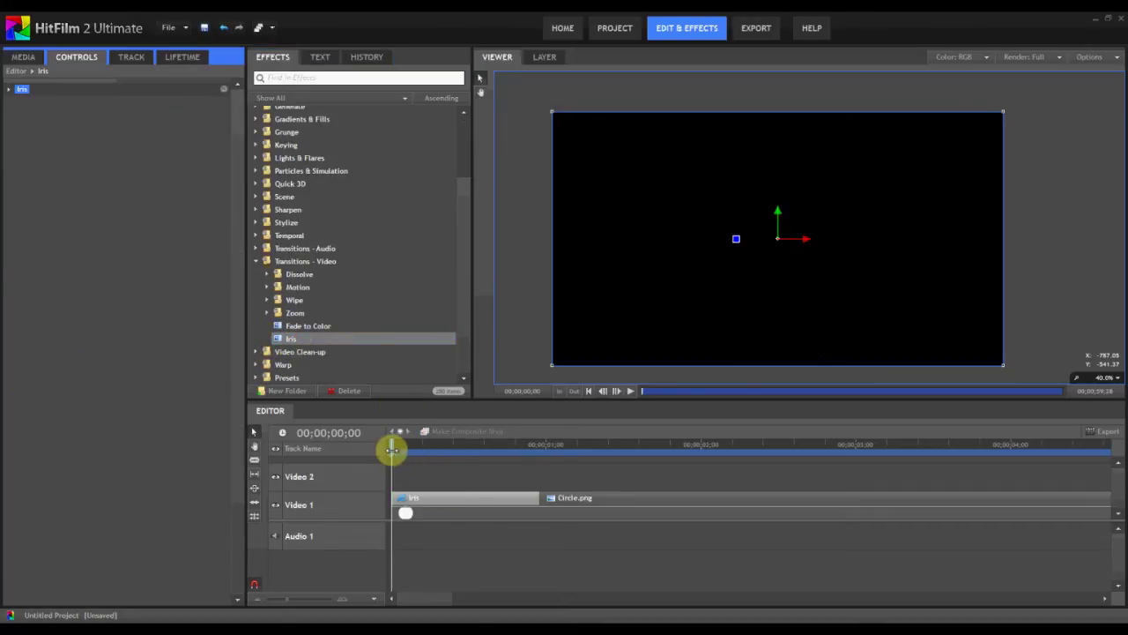
- Go to 00;00;00;12 and export the octagonal iris frame as a PNG image named Octagon in the Shape TUT folder
{"action": "left_click_drag", "start_coordinate": [390, 449], "coordinate": [453, 451]}
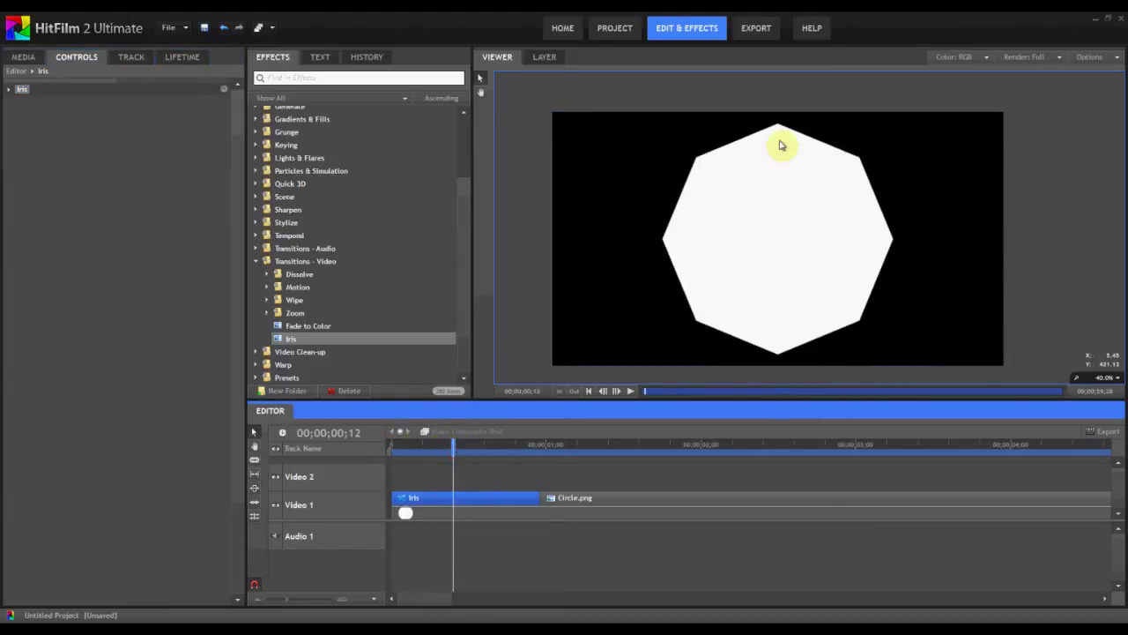
{"action": "left_click", "coordinate": [9, 89]}
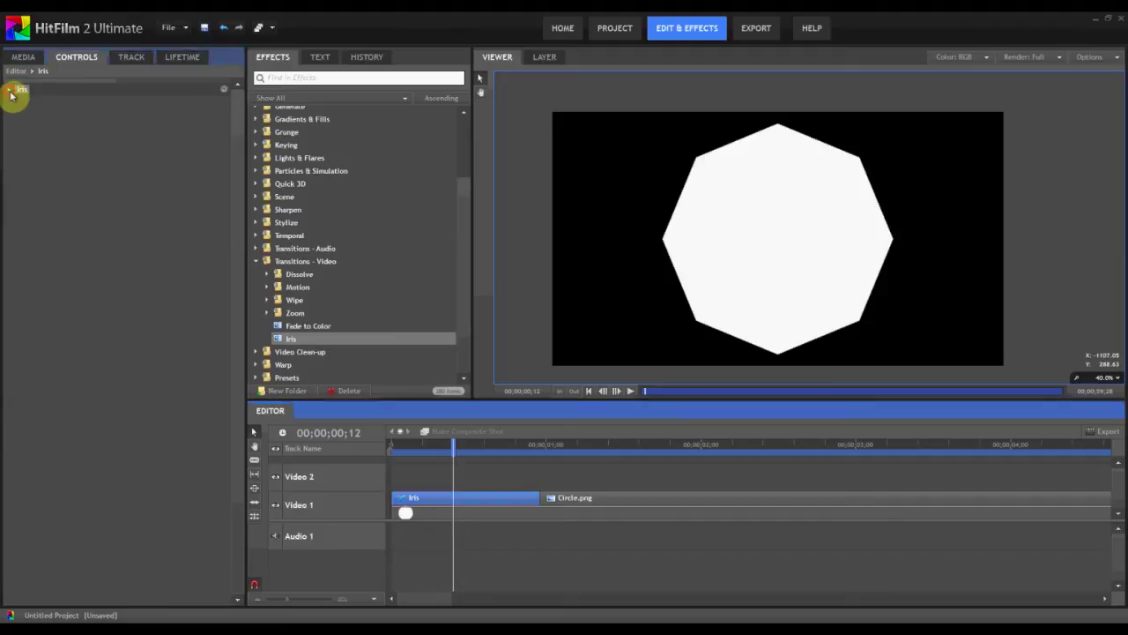
{"action": "left_click", "coordinate": [1116, 56]}
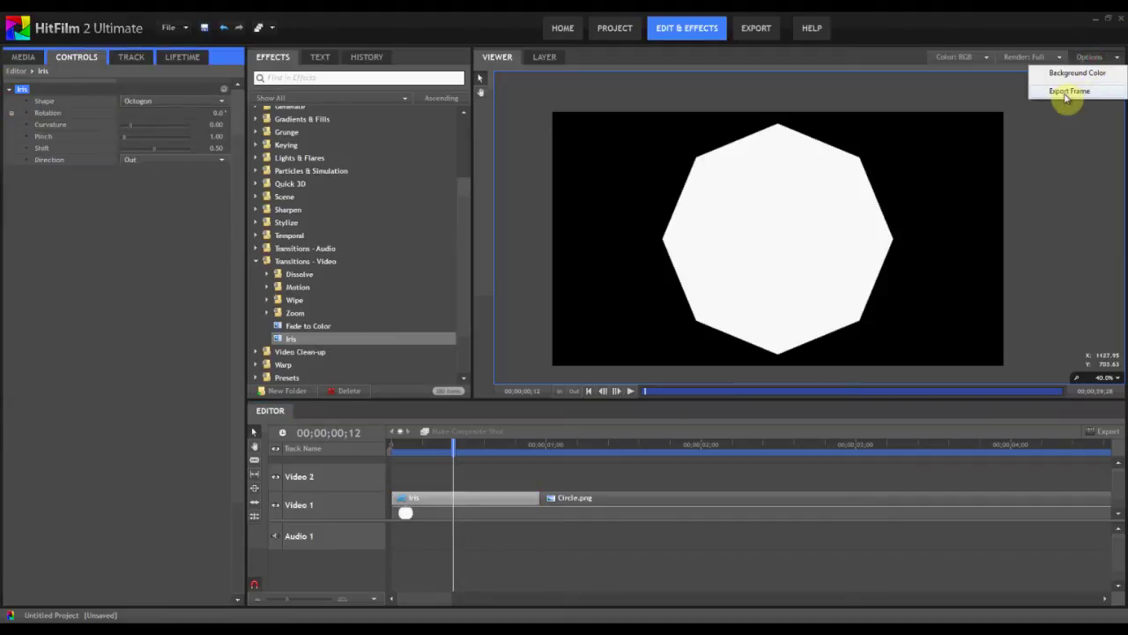
{"action": "left_click", "coordinate": [1069, 92]}
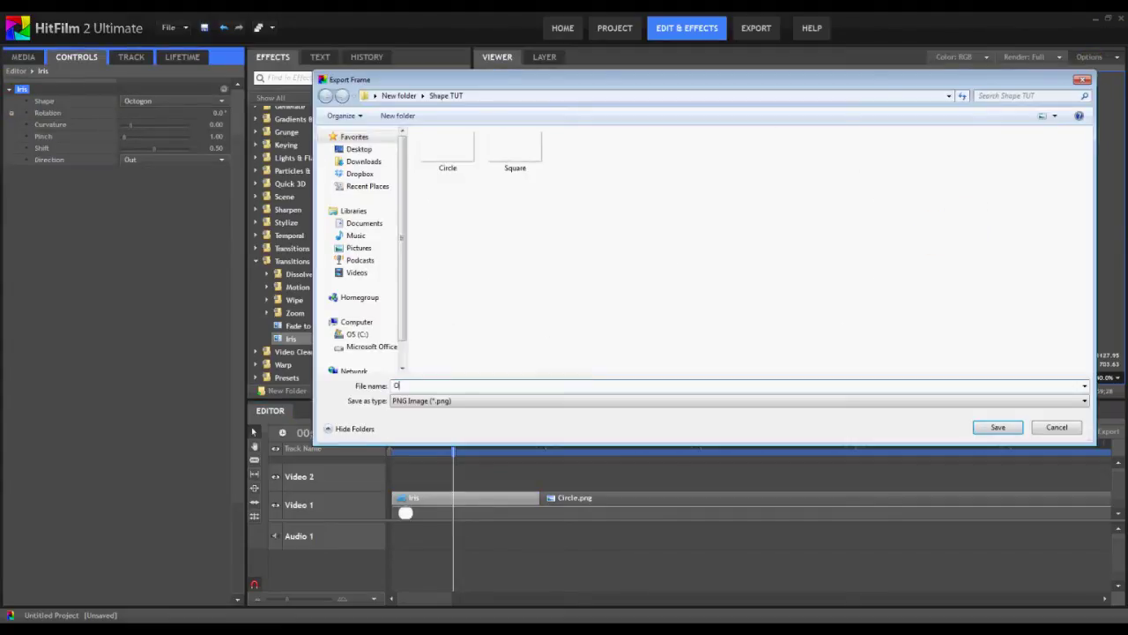
{"action": "key", "text": "Return"}
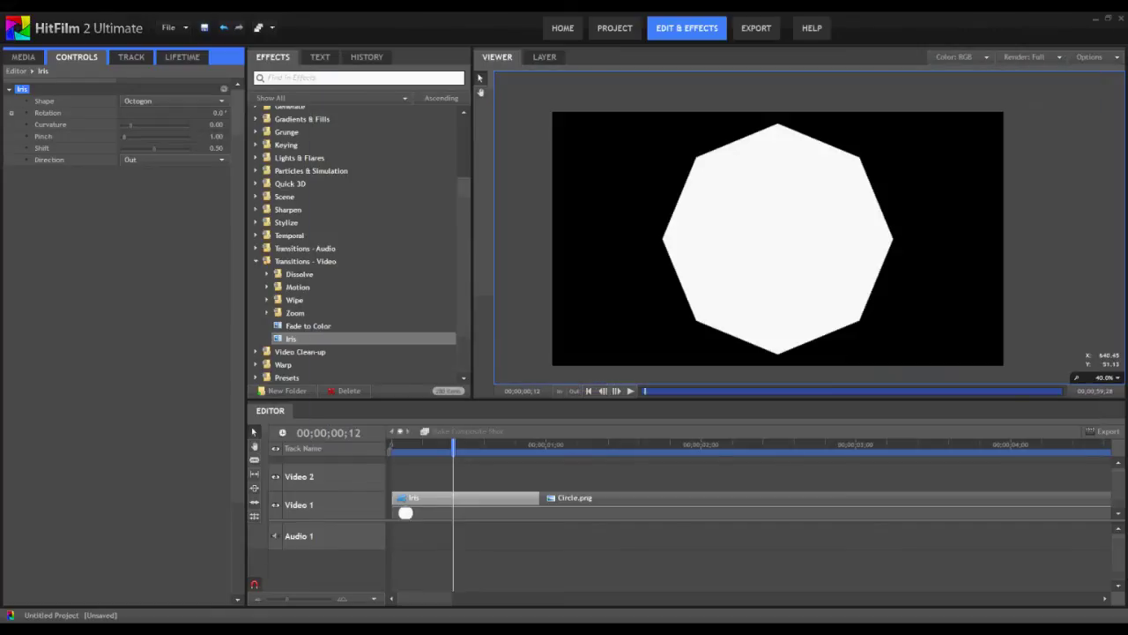
- Set the Iris shape to Pentagon, move the playhead back to 00;00;00;09, and raise the Curvature to about 3.02
{"action": "left_click", "coordinate": [139, 101]}
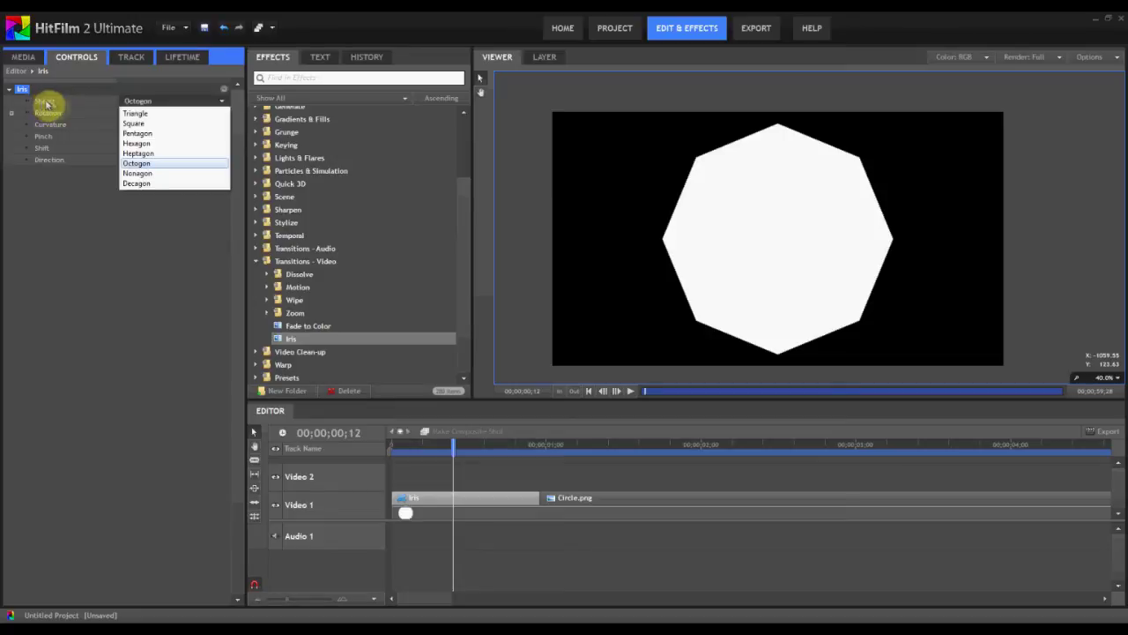
{"action": "left_click", "coordinate": [152, 135]}
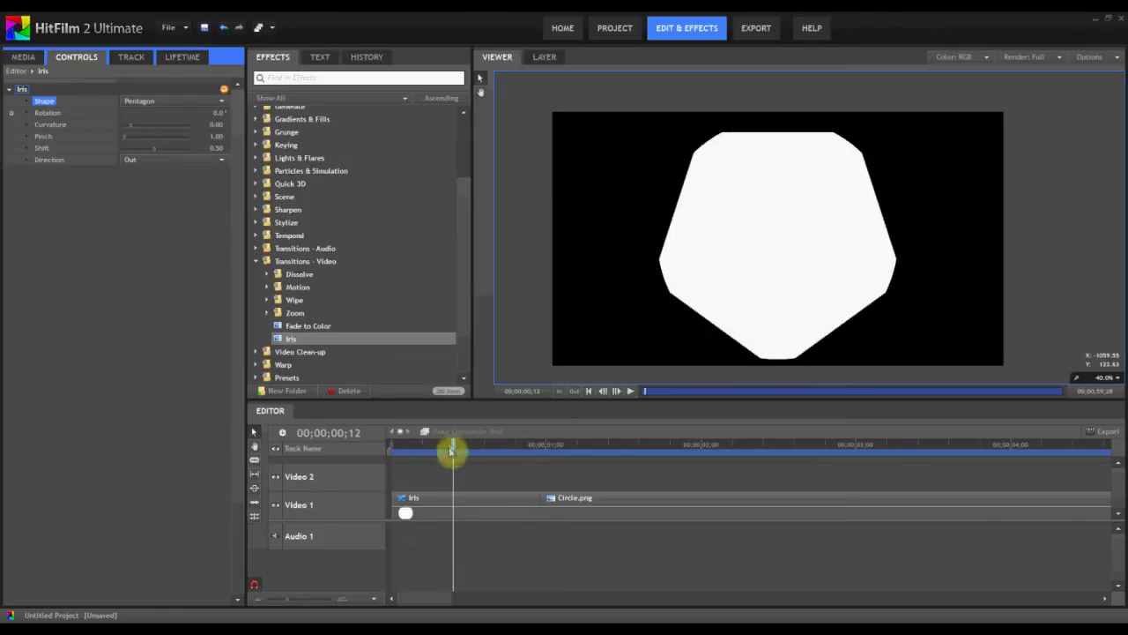
{"action": "mouse_move", "coordinate": [452, 448]}
{"action": "left_mouse_down"}
{"action": "mouse_move", "coordinate": [476, 442]}
{"action": "mouse_move", "coordinate": [449, 444]}
{"action": "left_mouse_up"}
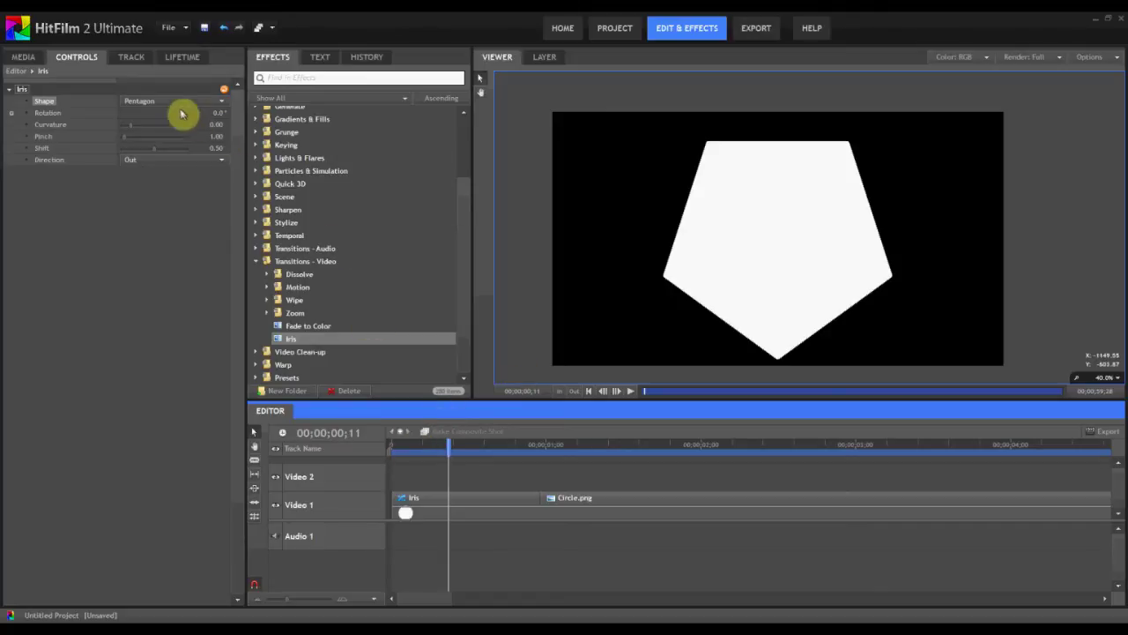
{"action": "left_click_drag", "start_coordinate": [449, 445], "coordinate": [438, 447]}
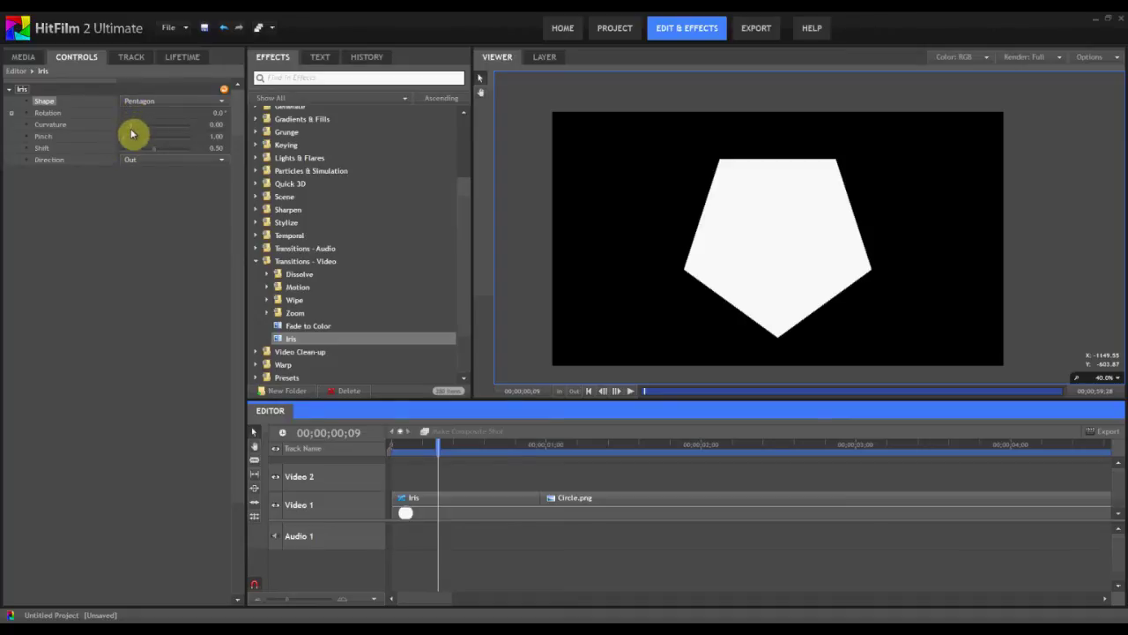
{"action": "left_click_drag", "start_coordinate": [130, 131], "coordinate": [135, 129]}
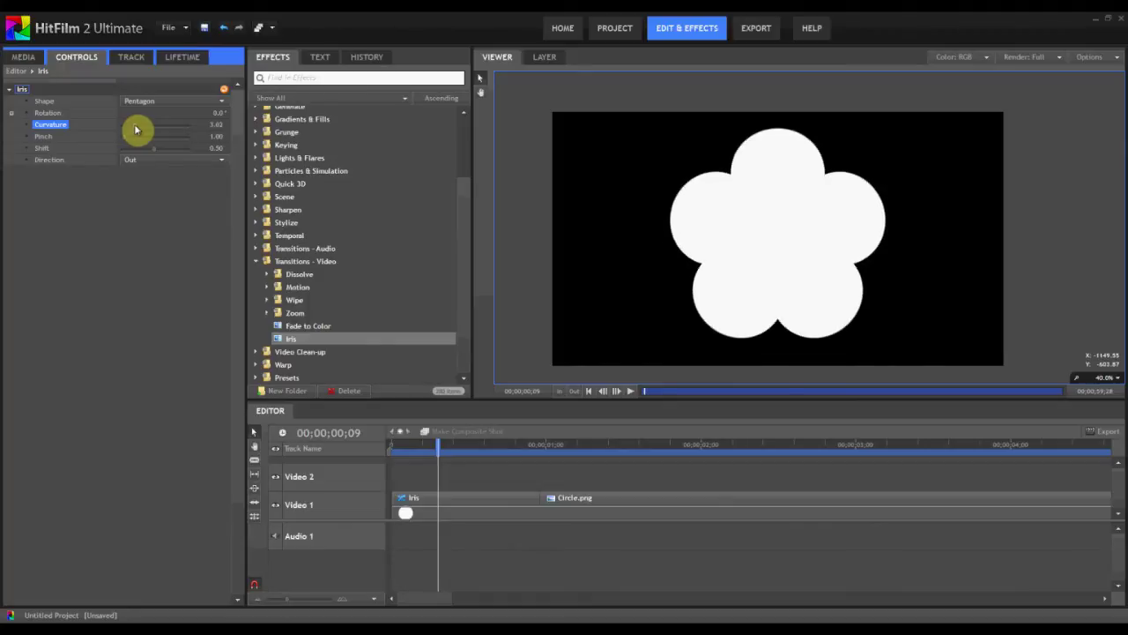
- Change the Iris shape to Nonagon and raise its Curvature to about 5.34
{"action": "left_click", "coordinate": [149, 103]}
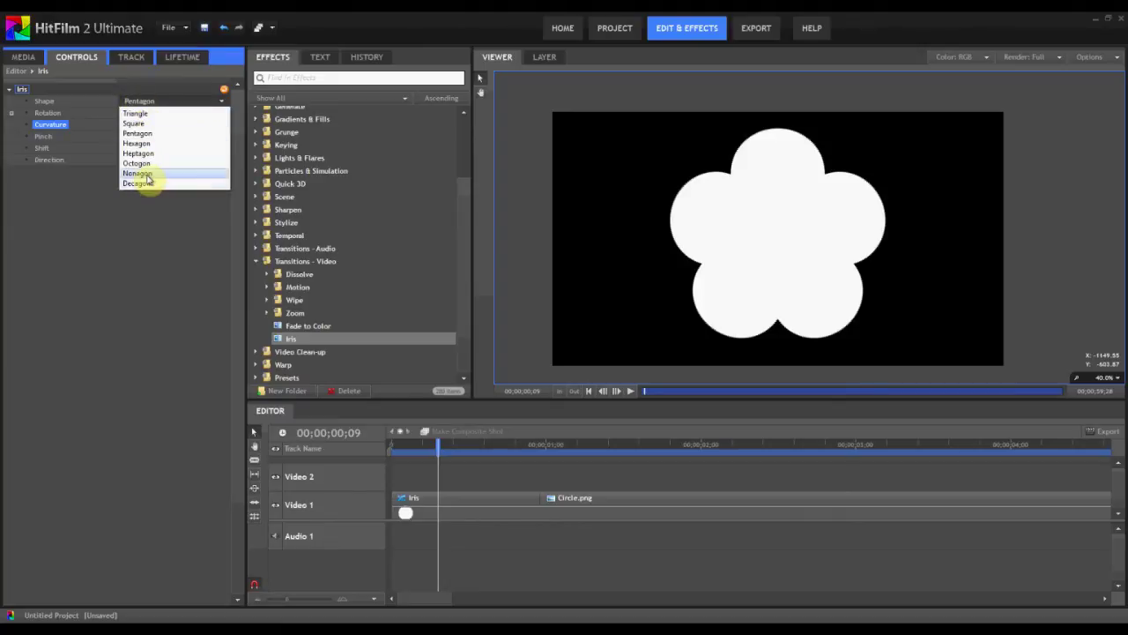
{"action": "left_click", "coordinate": [140, 174]}
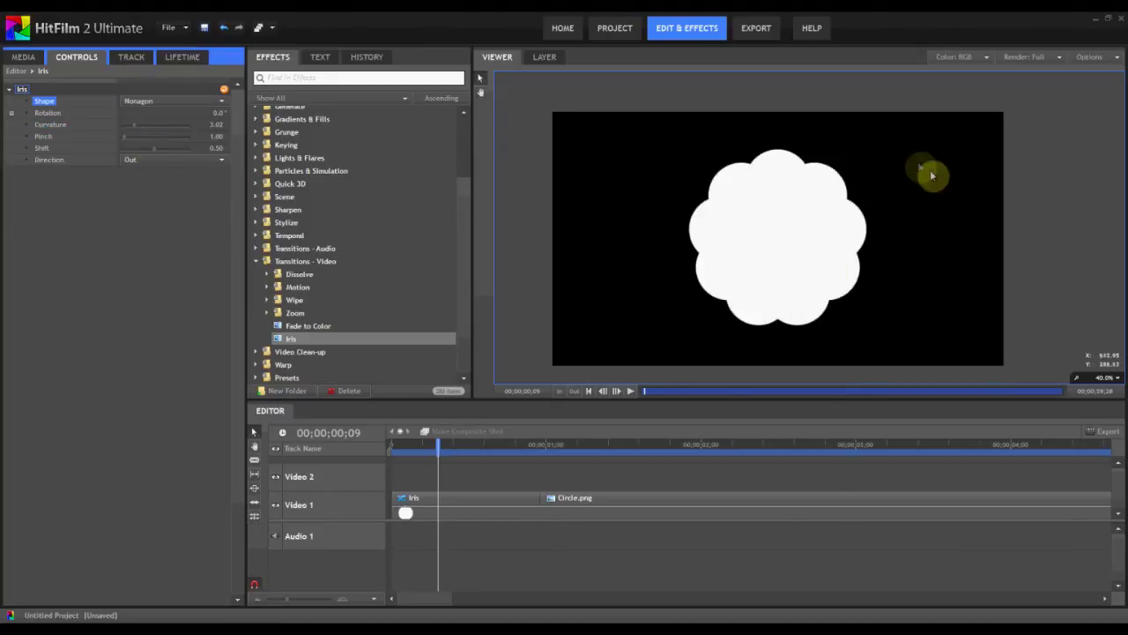
{"action": "left_click_drag", "start_coordinate": [137, 130], "coordinate": [139, 130]}
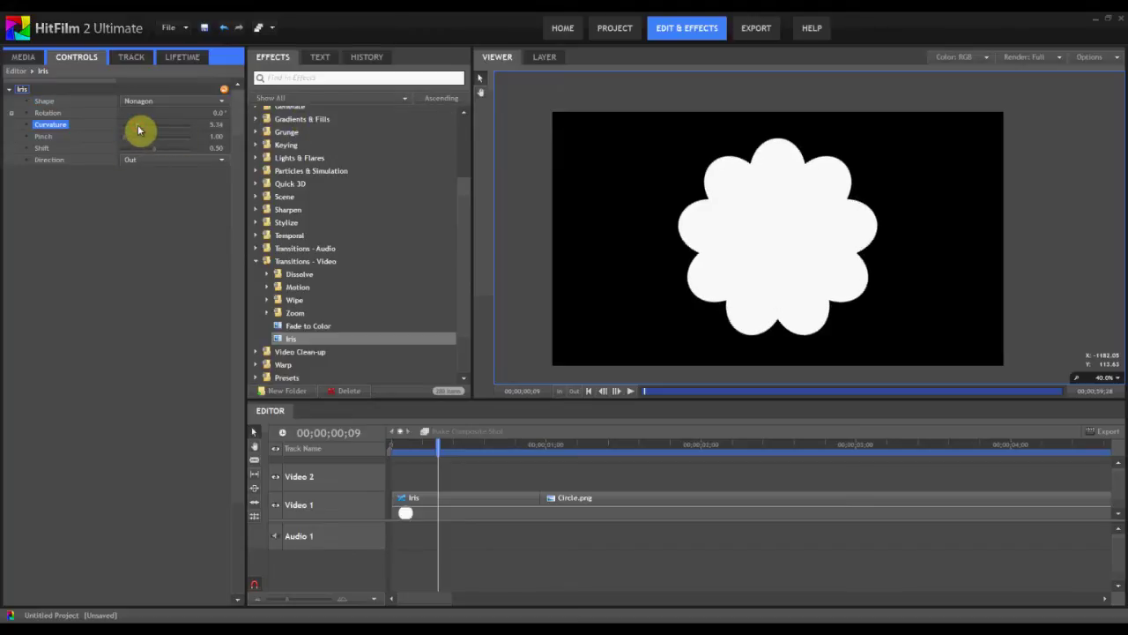
- Export the rounded nine-petal frame as a PNG image named Flower in the Shape TUT folder
{"action": "left_click", "coordinate": [1090, 58]}
{"action": "left_click", "coordinate": [1075, 92]}
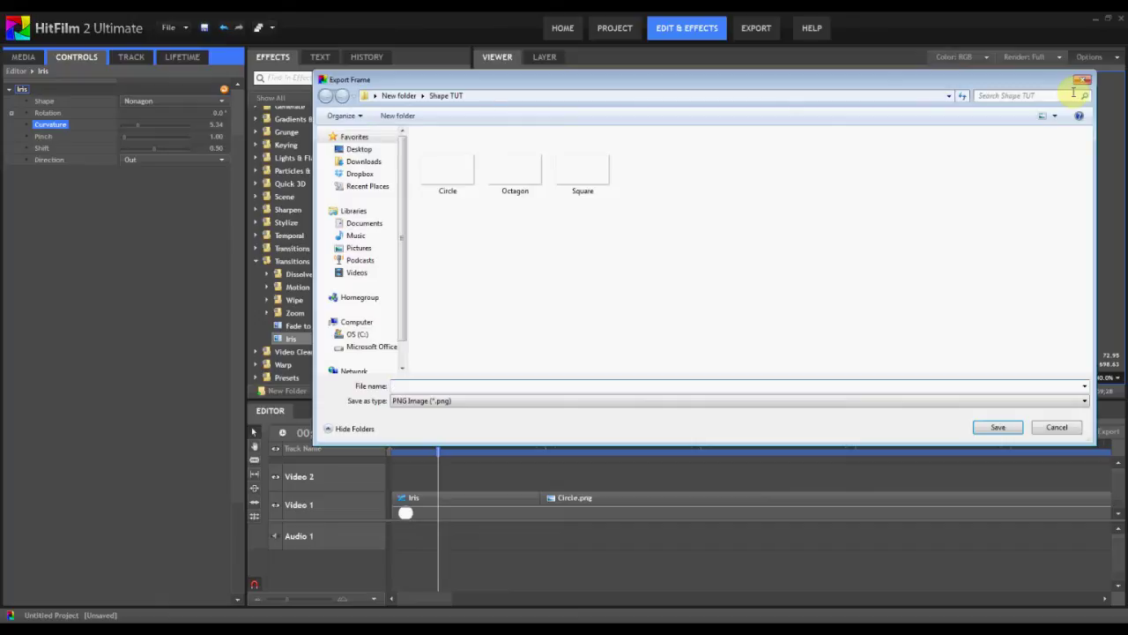
{"action": "key", "text": "Return"}
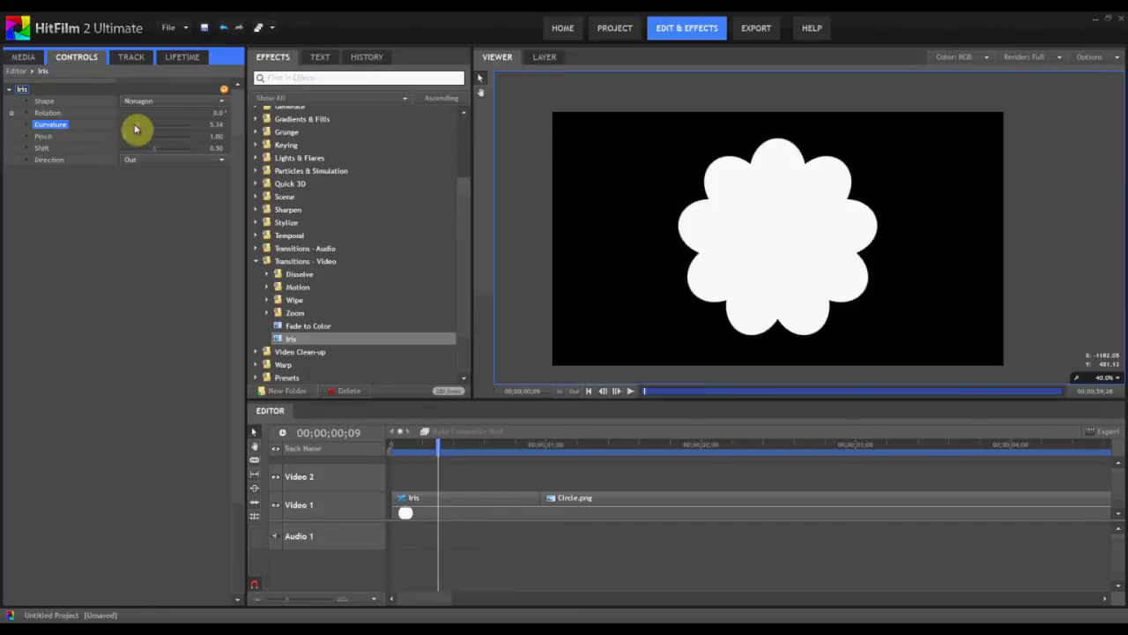
- Lower the Iris Curvature to about -3.36 and set the Pinch to about 0.26 to form pointed petals
{"action": "left_click_drag", "start_coordinate": [137, 131], "coordinate": [127, 134]}
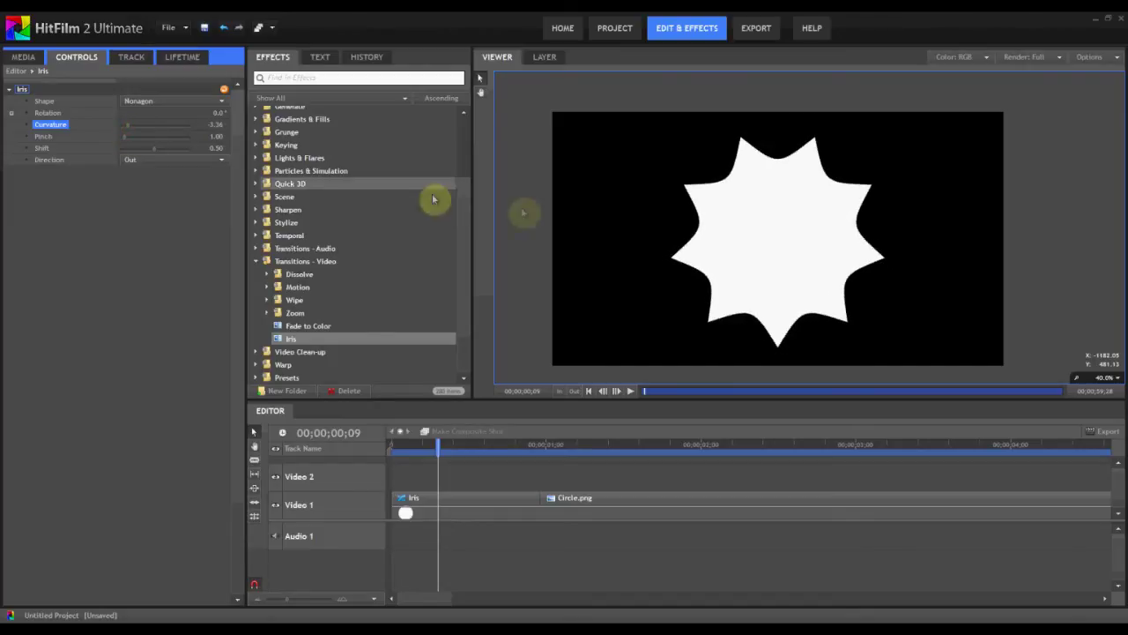
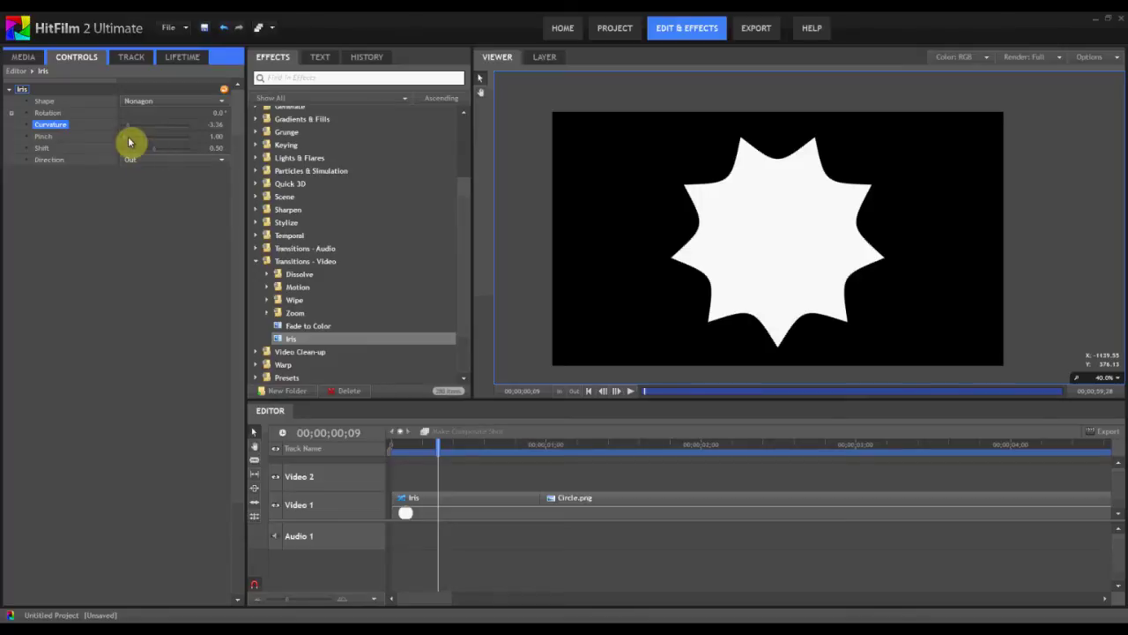
{"action": "mouse_move", "coordinate": [126, 141]}
{"action": "left_mouse_down"}
{"action": "mouse_move", "coordinate": [143, 141]}
{"action": "mouse_move", "coordinate": [123, 144]}
{"action": "left_mouse_up"}
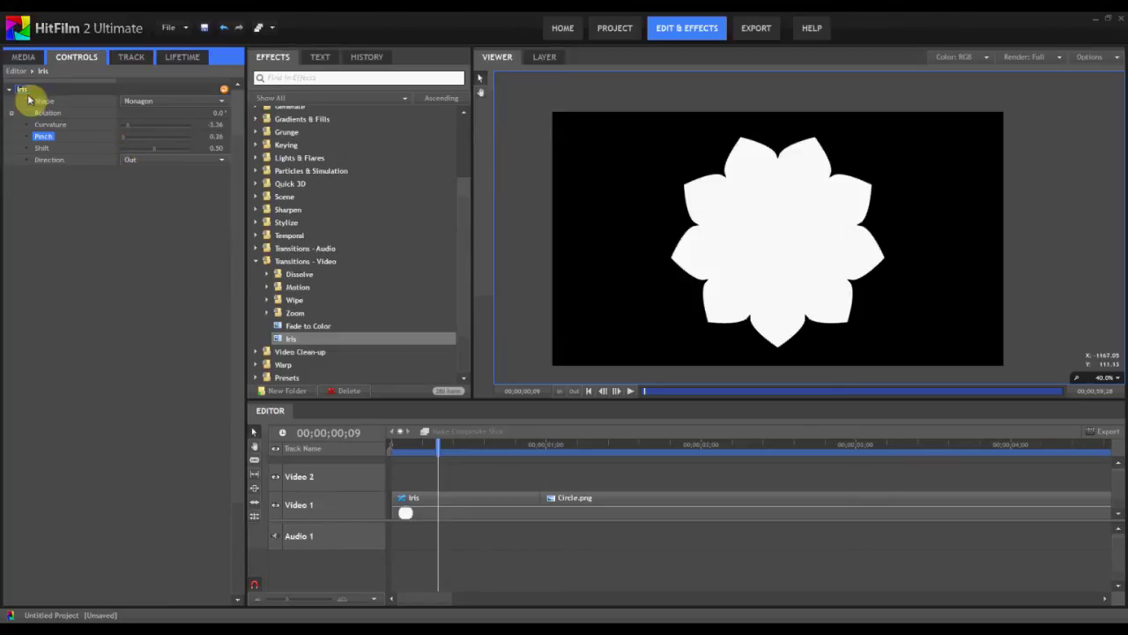
{"action": "mouse_move", "coordinate": [124, 138]}
{"action": "left_mouse_down"}
{"action": "mouse_move", "coordinate": [194, 144]}
{"action": "mouse_move", "coordinate": [122, 148]}
{"action": "left_mouse_up"}
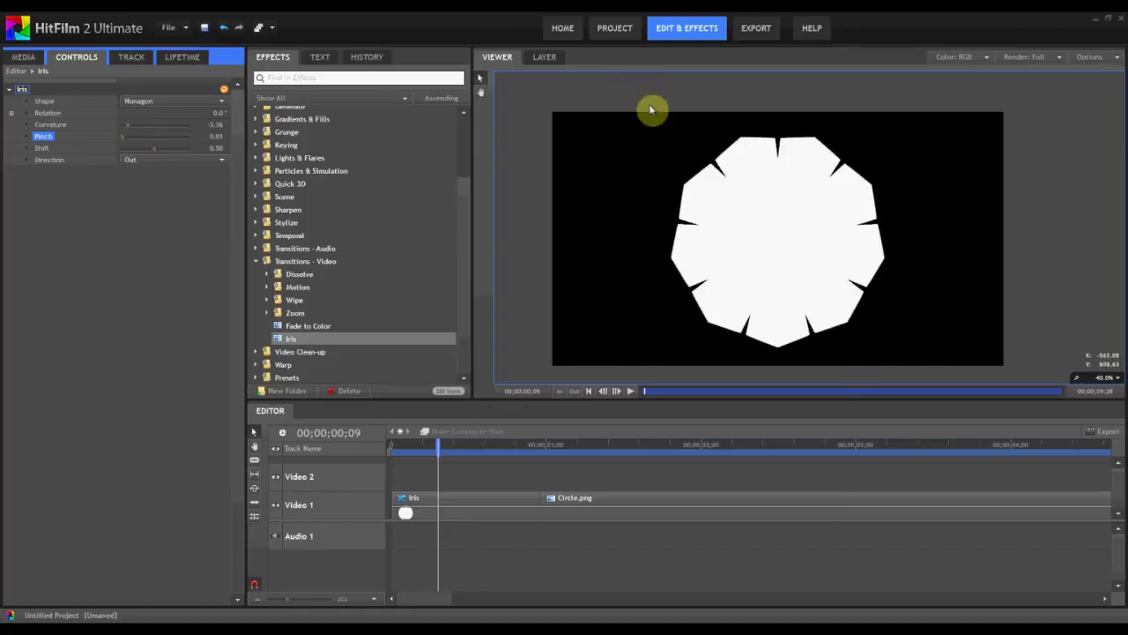
{"action": "left_click_drag", "start_coordinate": [123, 148], "coordinate": [126, 143]}
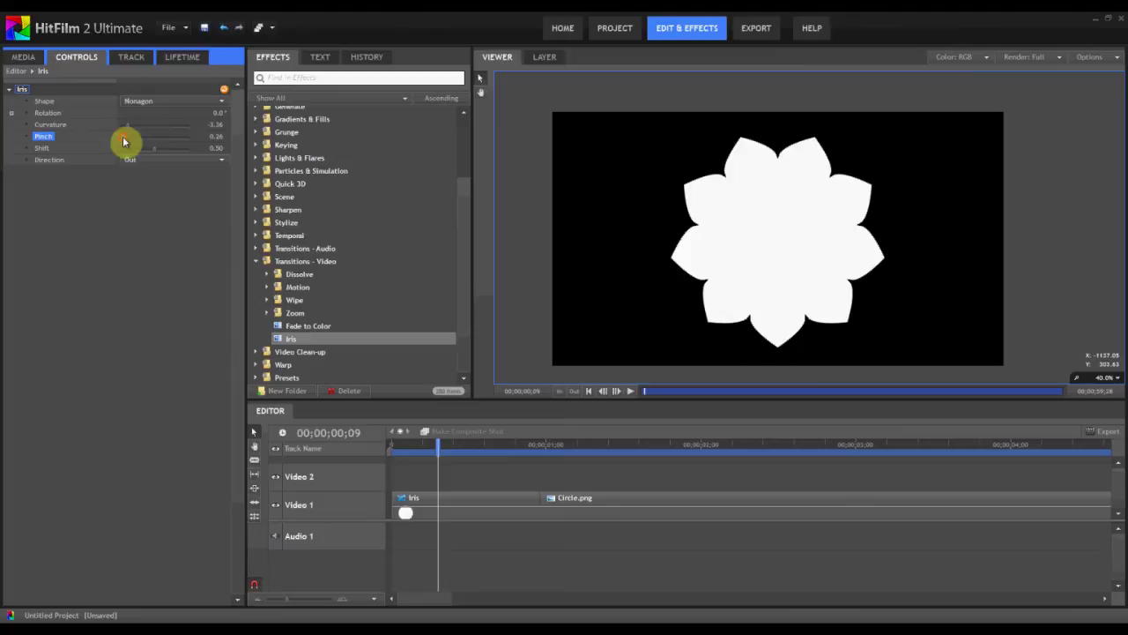
- Export the pointed-petal frame as a PNG image in the Shape TUT folder, entering Flower as the file name
{"action": "left_click", "coordinate": [1090, 56]}
{"action": "left_click", "coordinate": [1072, 91]}
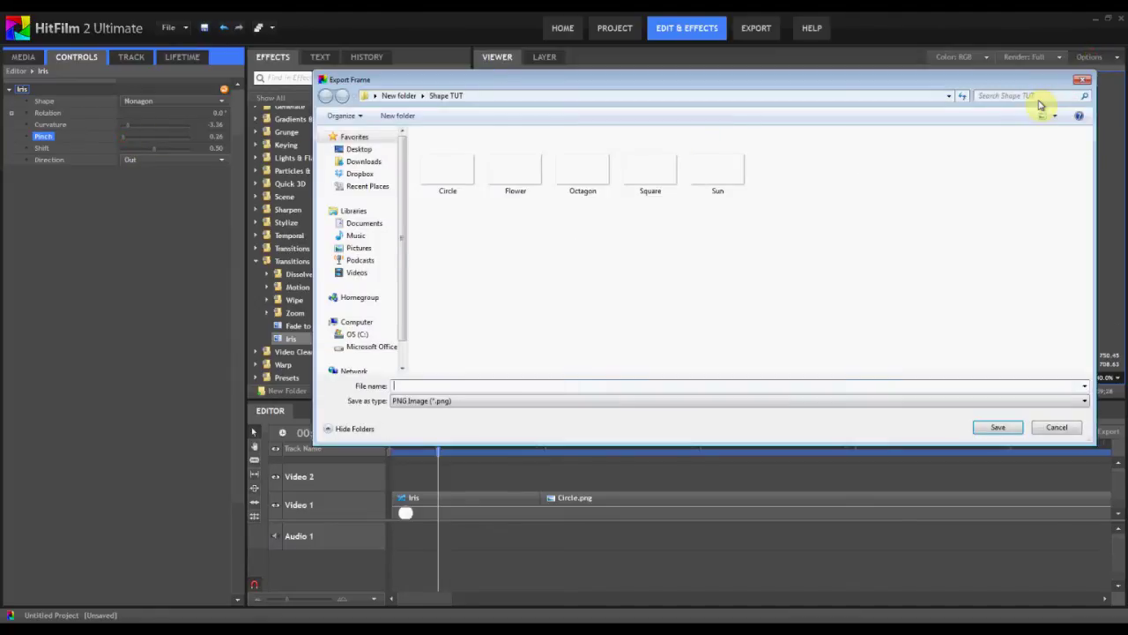
{"action": "type", "text": "Flower"}
{"action": "key", "text": "Return"}
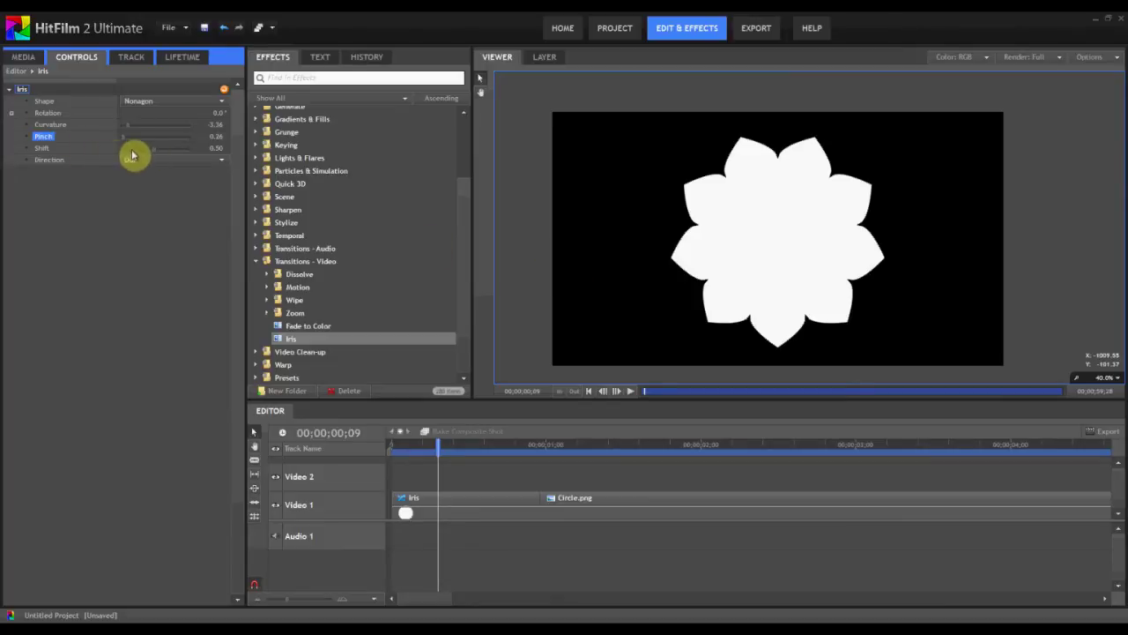
- Form a spiked blade by changing the Iris shape to Octagon with Curvature about -1.62, Pinch about 2.01 and Shift 0.99
{"action": "mouse_move", "coordinate": [121, 144]}
{"action": "left_mouse_down"}
{"action": "mouse_move", "coordinate": [139, 144]}
{"action": "mouse_move", "coordinate": [127, 147]}
{"action": "left_mouse_up"}
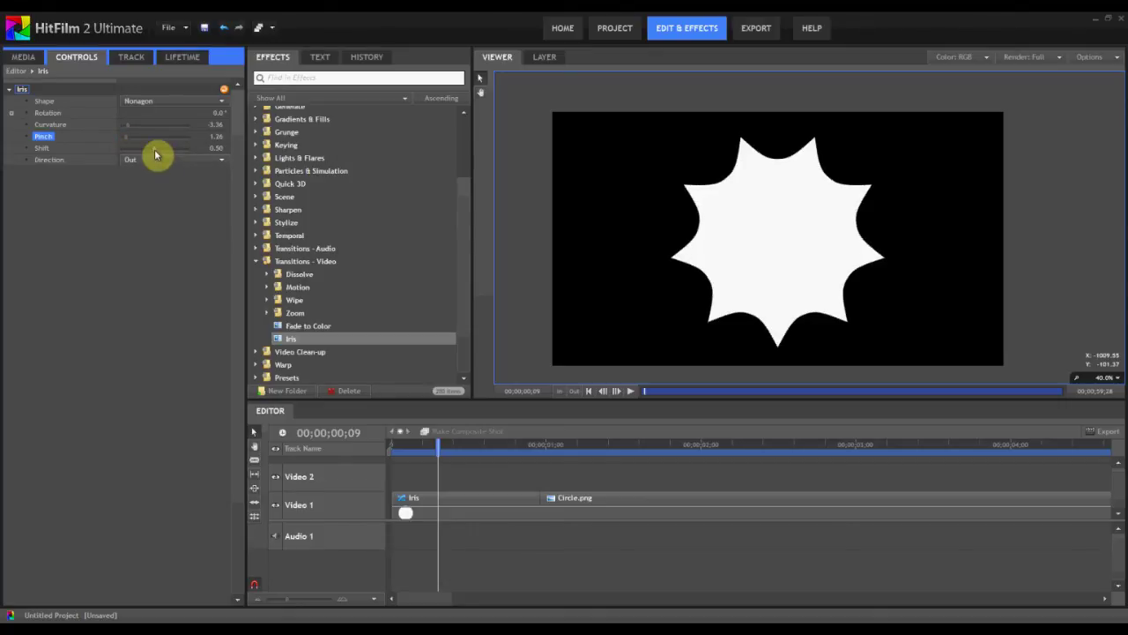
{"action": "left_click_drag", "start_coordinate": [159, 156], "coordinate": [248, 159]}
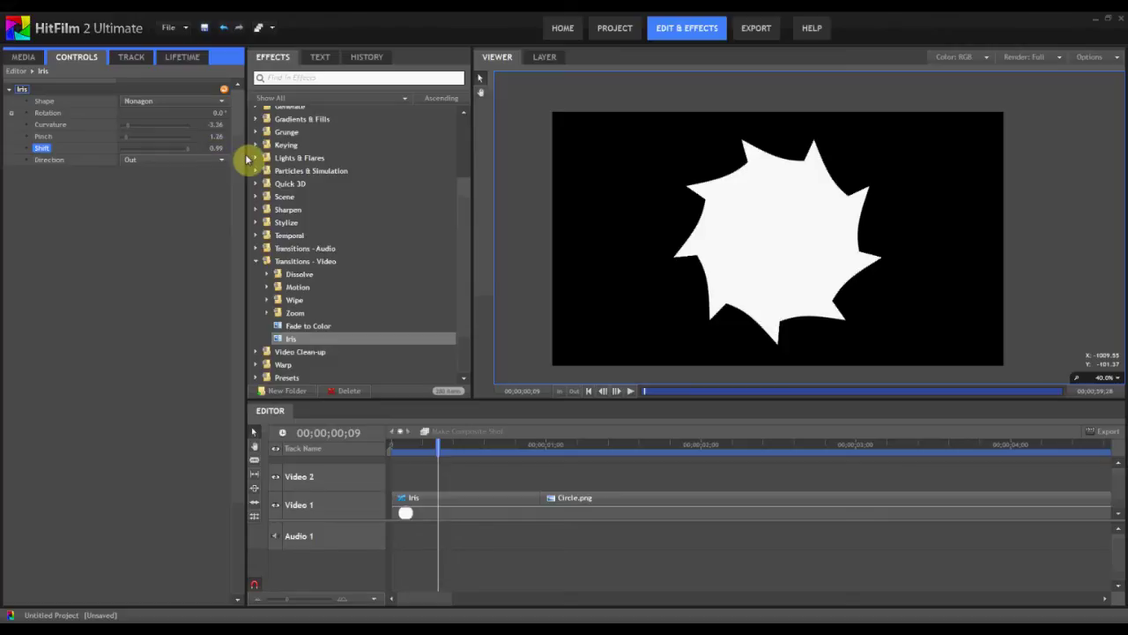
{"action": "left_click", "coordinate": [143, 102]}
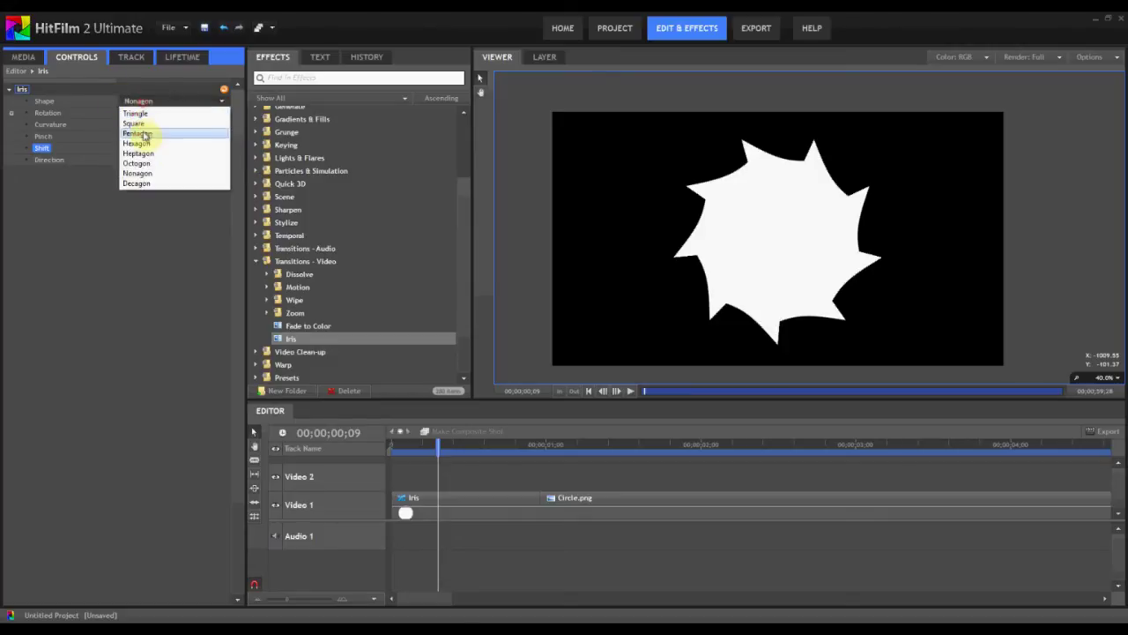
{"action": "left_click", "coordinate": [127, 139]}
{"action": "left_click_drag", "start_coordinate": [126, 143], "coordinate": [130, 133]}
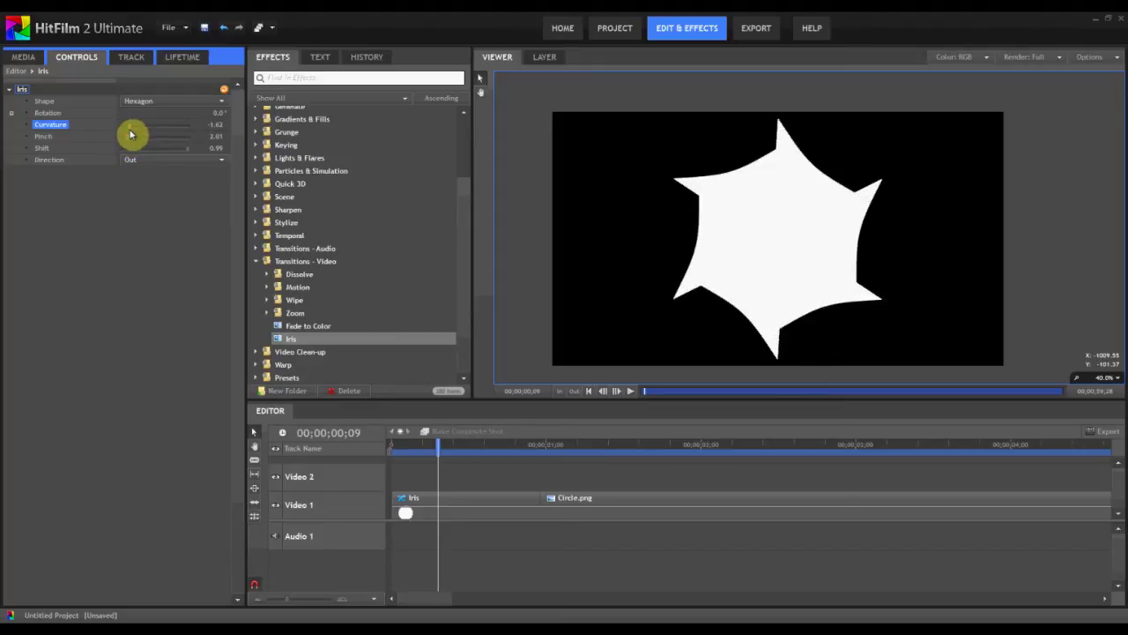
{"action": "left_click", "coordinate": [159, 101]}
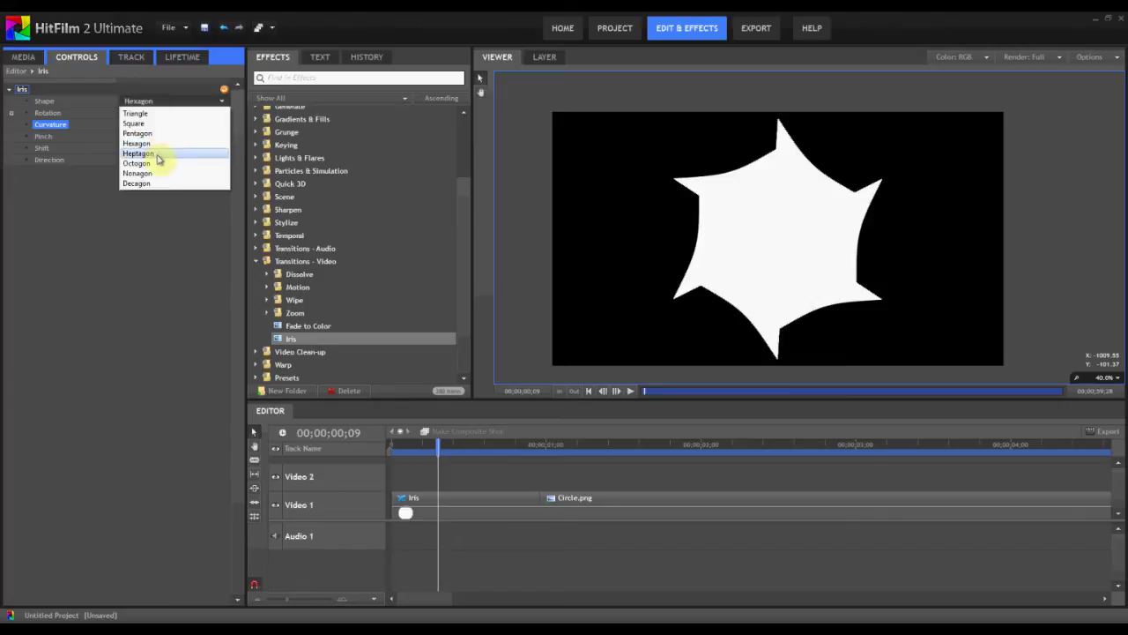
{"action": "left_click", "coordinate": [159, 164]}
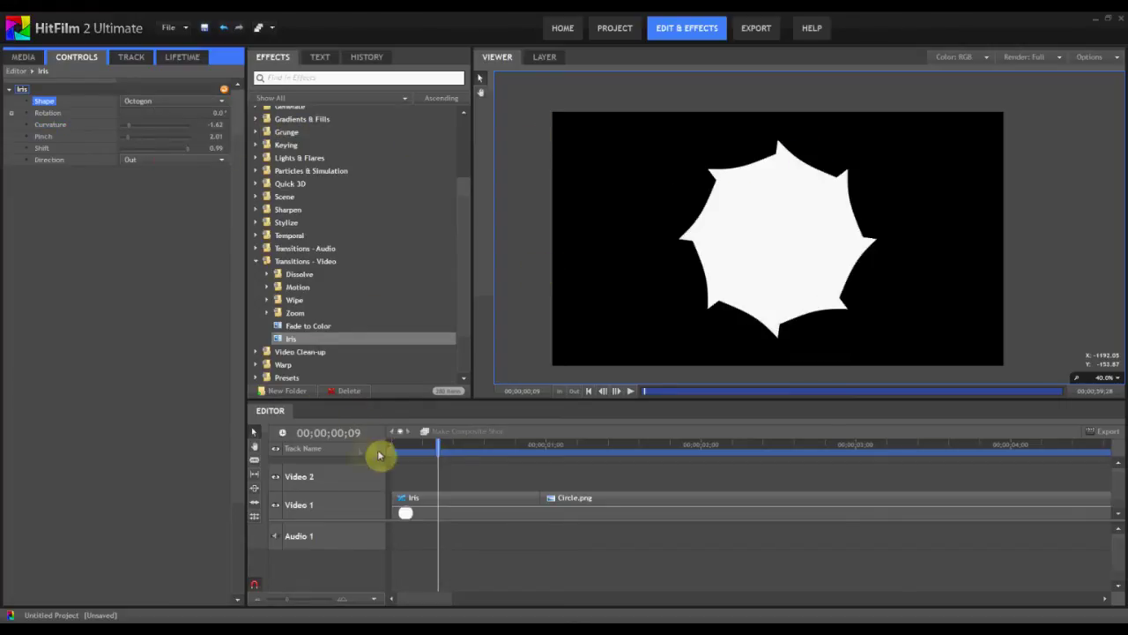
- Go to frame 00;00;00;10 and export the spiked blade frame as a PNG image named Blade in the Shape TUT folder
{"action": "mouse_move", "coordinate": [438, 444]}
{"action": "left_mouse_down"}
{"action": "mouse_move", "coordinate": [453, 445]}
{"action": "mouse_move", "coordinate": [443, 447]}
{"action": "left_mouse_up"}
{"action": "left_click", "coordinate": [1079, 60]}
{"action": "left_click", "coordinate": [1081, 91]}
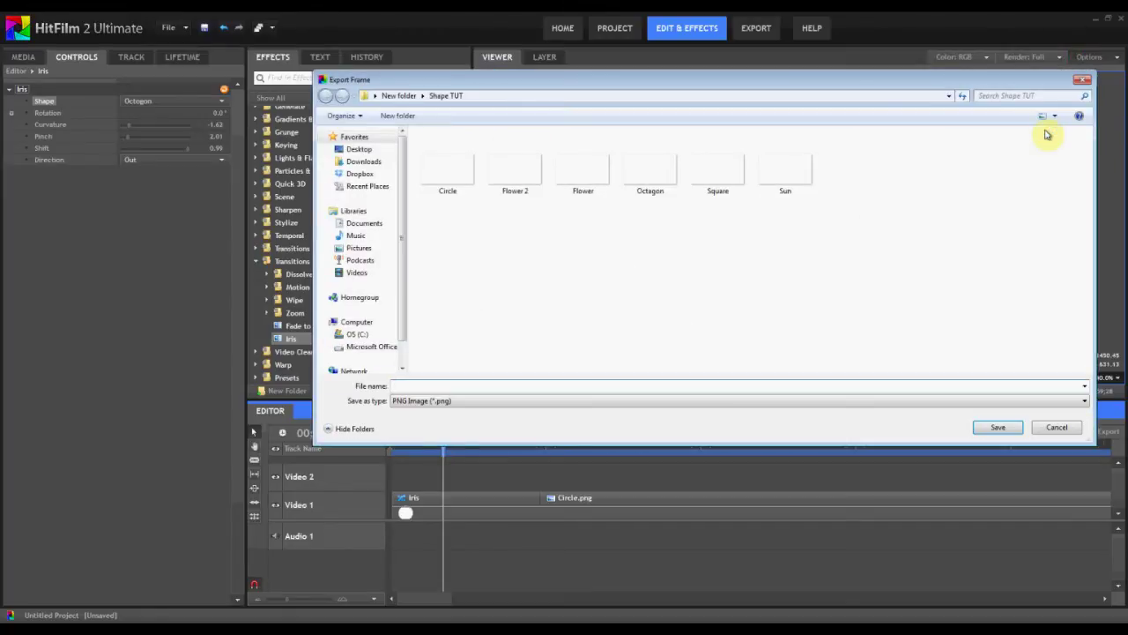
{"action": "key", "text": "Return"}
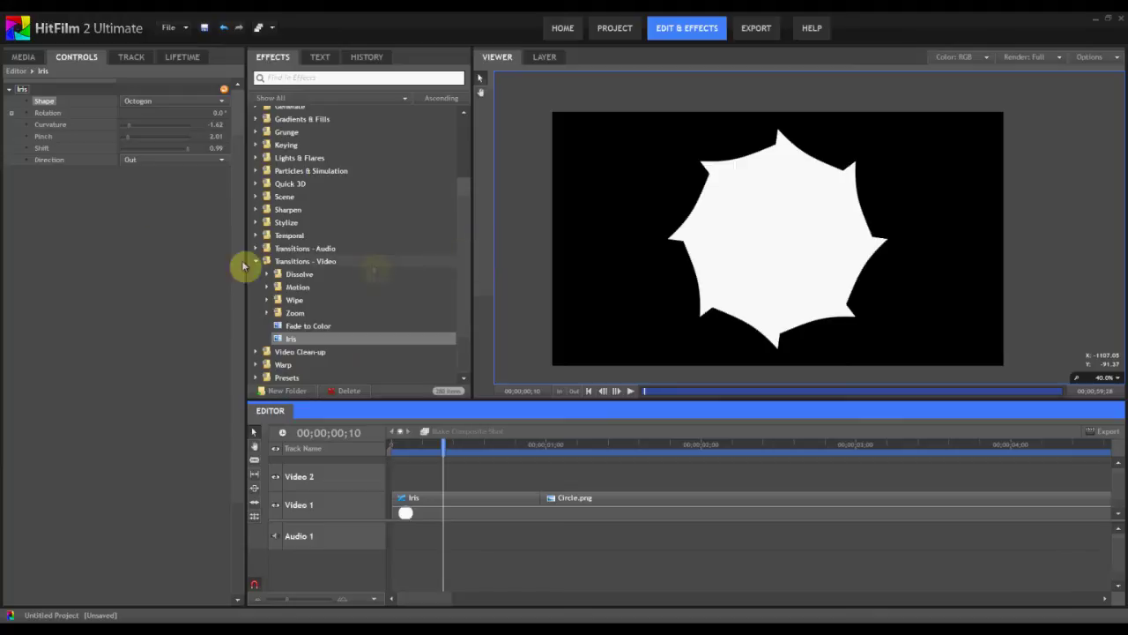
- Set the Iris Shift to 0.01, Pinch to 1.26 and Curvature to 4.76, and export the frame as a PNG named Blade 2
{"action": "left_click_drag", "start_coordinate": [172, 152], "coordinate": [142, 133]}
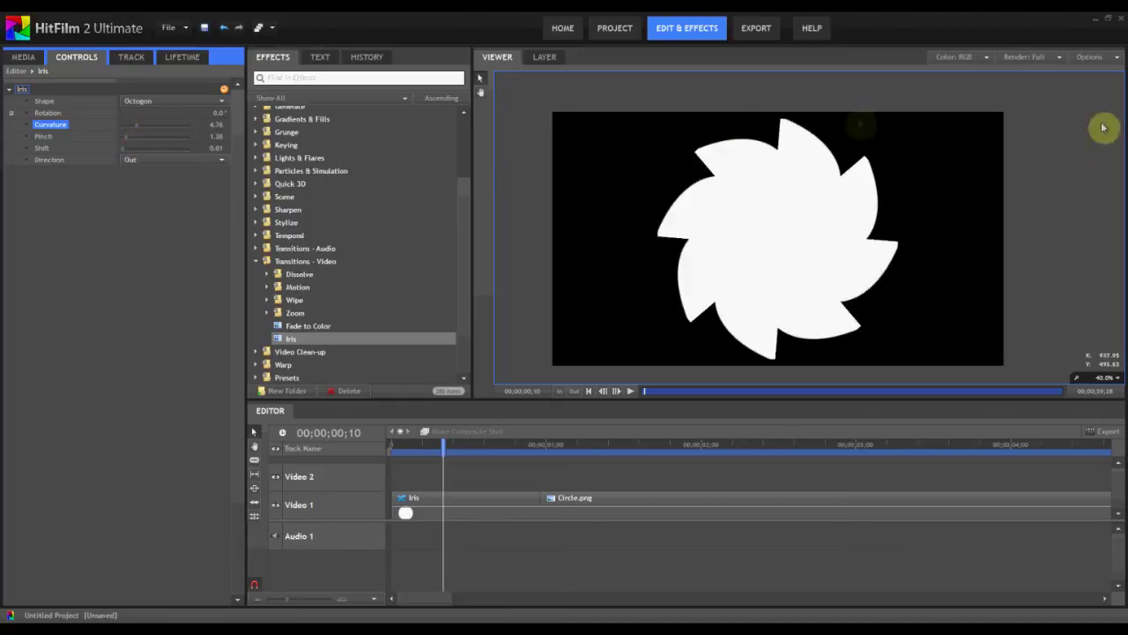
{"action": "left_click", "coordinate": [1090, 58]}
{"action": "left_click", "coordinate": [1070, 92]}
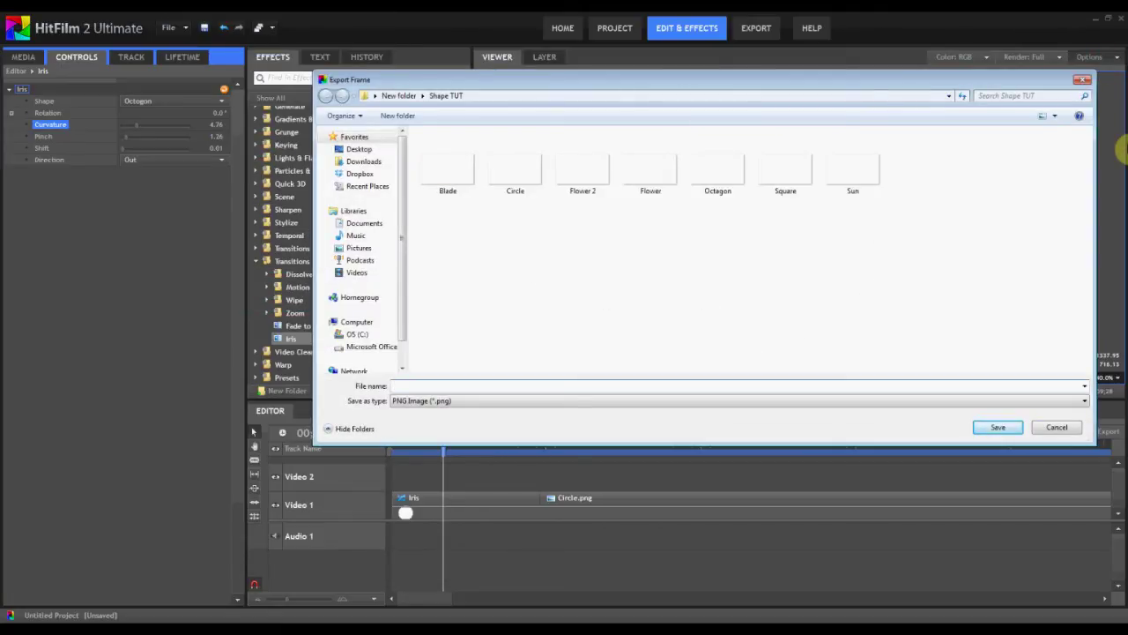
{"action": "type", "text": "Blade 2"}
{"action": "key", "text": "Return"}
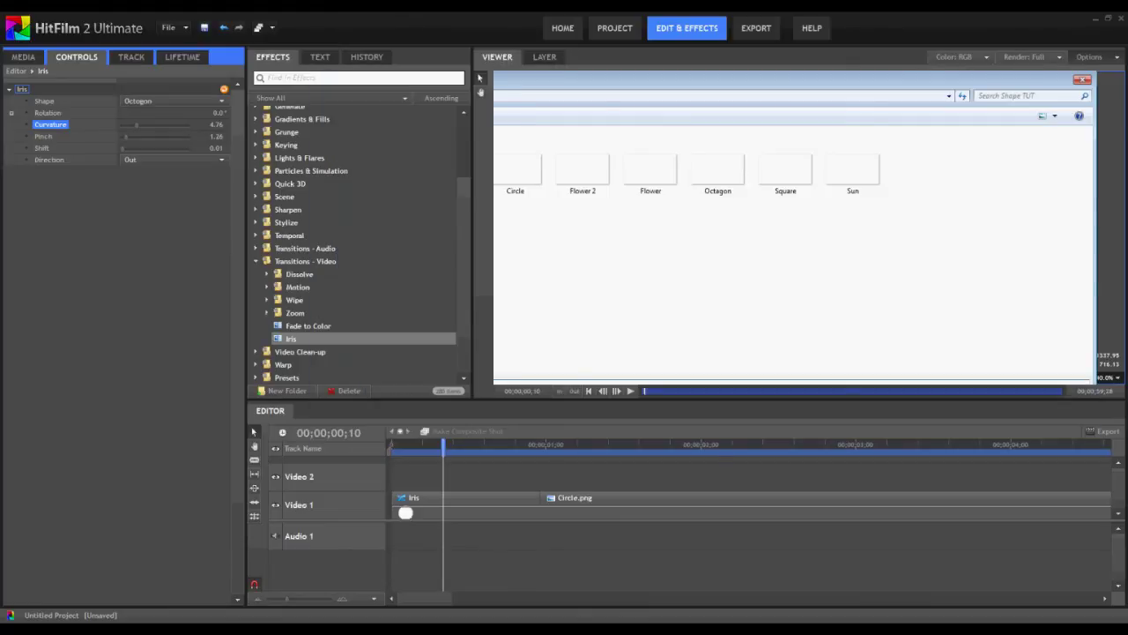
{"action": "left_click", "coordinate": [97, 261]}
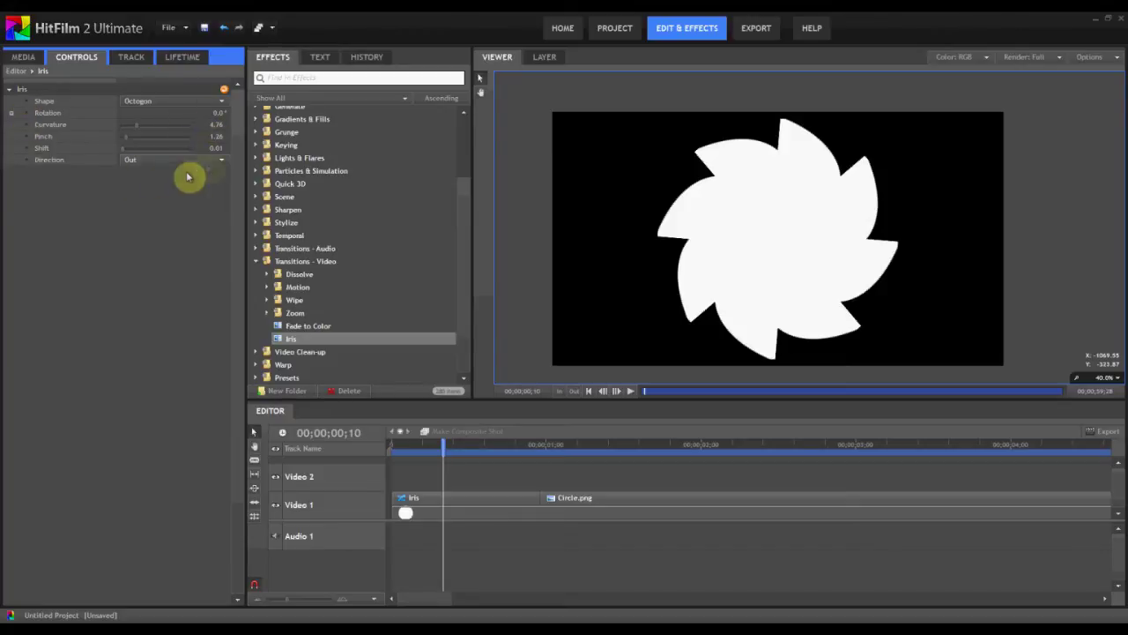
- Switch the Iris Direction to In and move the playhead to 00;00;00;18 in the transition
{"action": "left_click", "coordinate": [134, 166]}
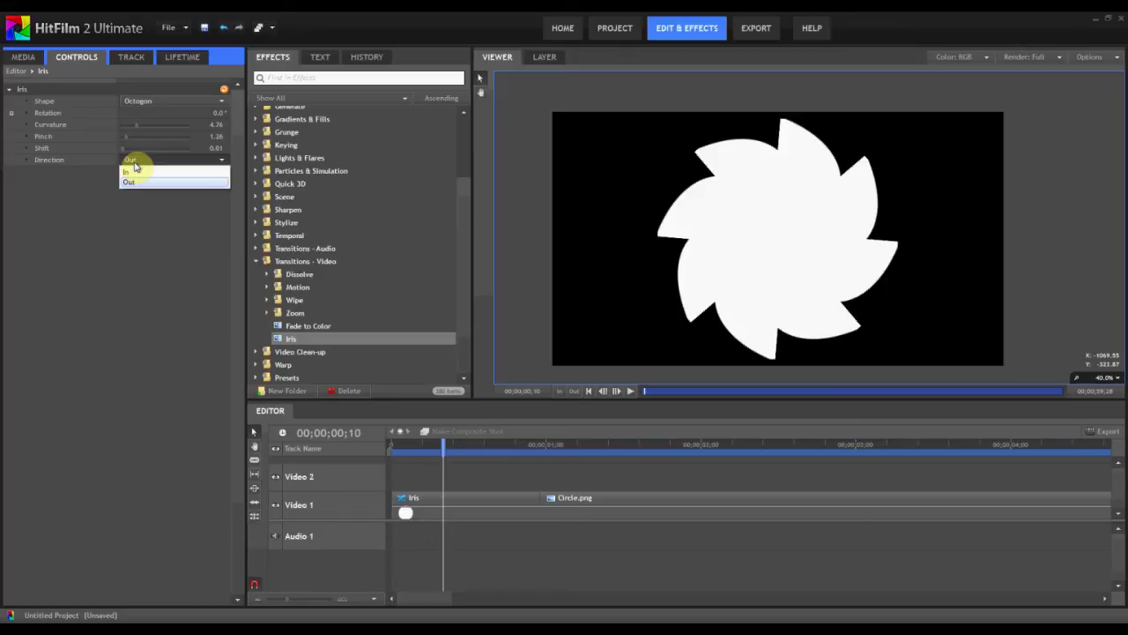
{"action": "left_click", "coordinate": [139, 173]}
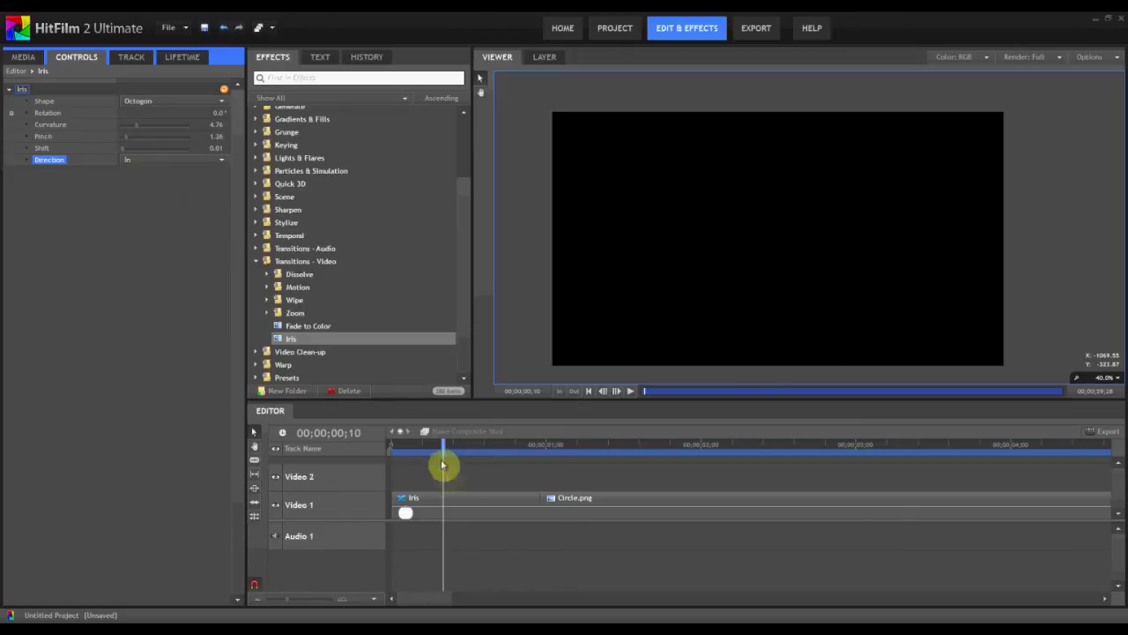
{"action": "left_click_drag", "start_coordinate": [442, 444], "coordinate": [477, 444]}
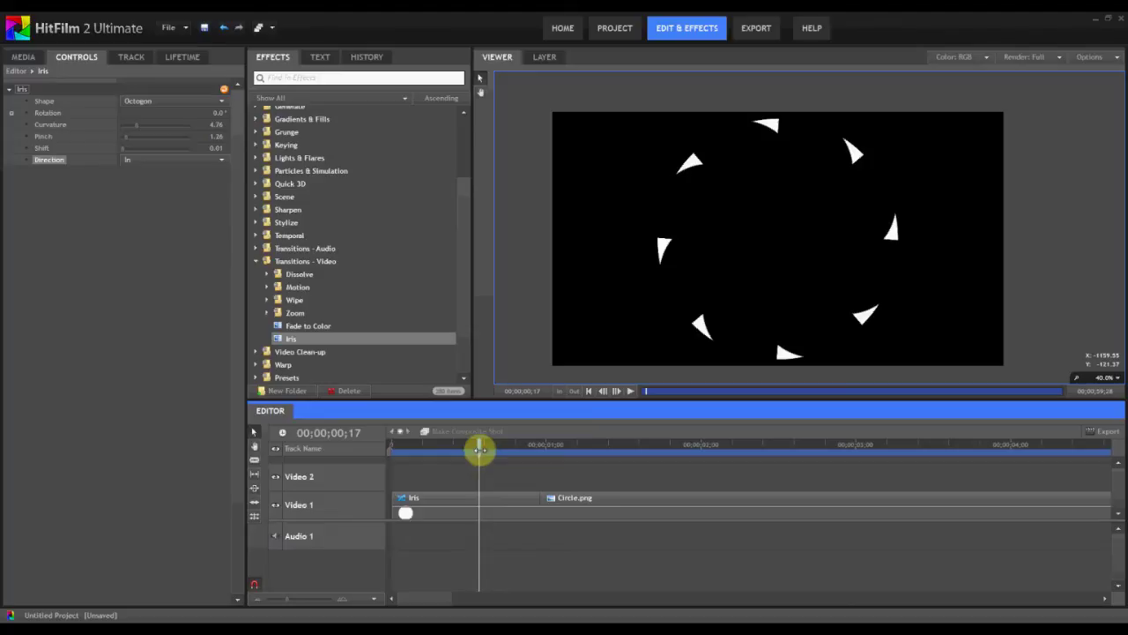
{"action": "left_click_drag", "start_coordinate": [480, 450], "coordinate": [485, 448]}
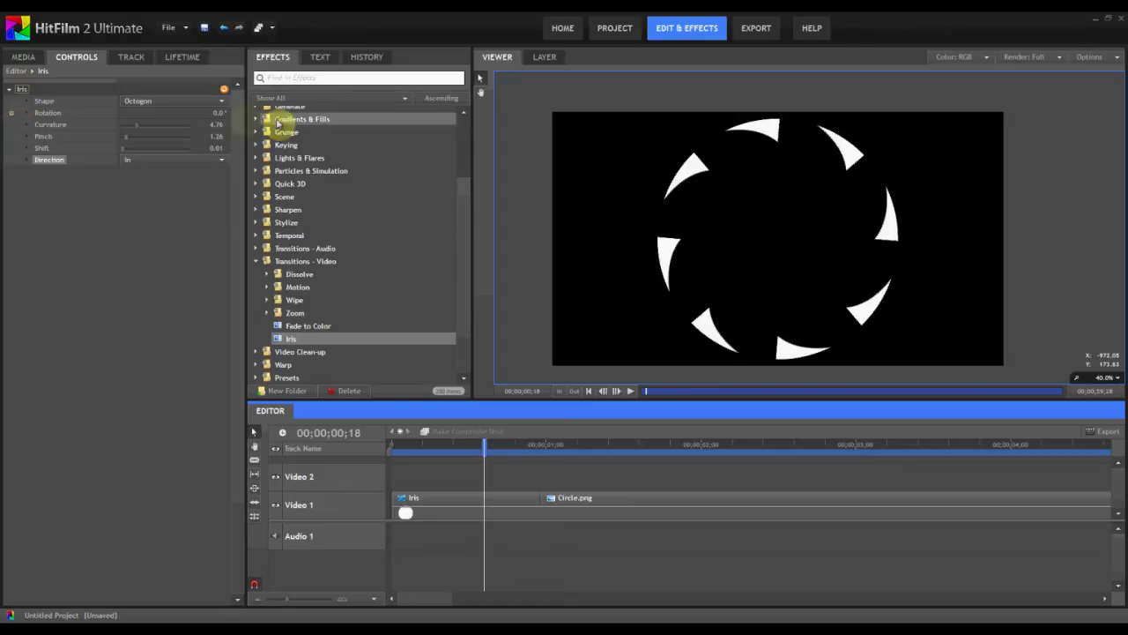
- Refine the ring of segments by setting the Iris Shift to 0.99 and the Pinch to about 0.51
{"action": "left_click_drag", "start_coordinate": [217, 113], "coordinate": [211, 138]}
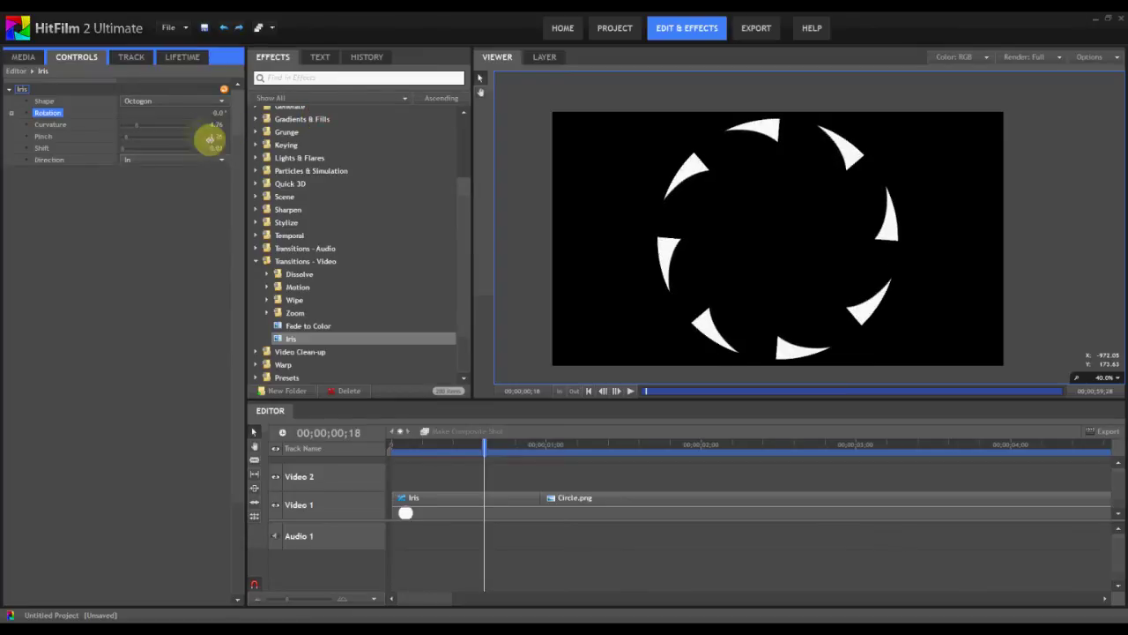
{"action": "left_click_drag", "start_coordinate": [127, 142], "coordinate": [208, 144]}
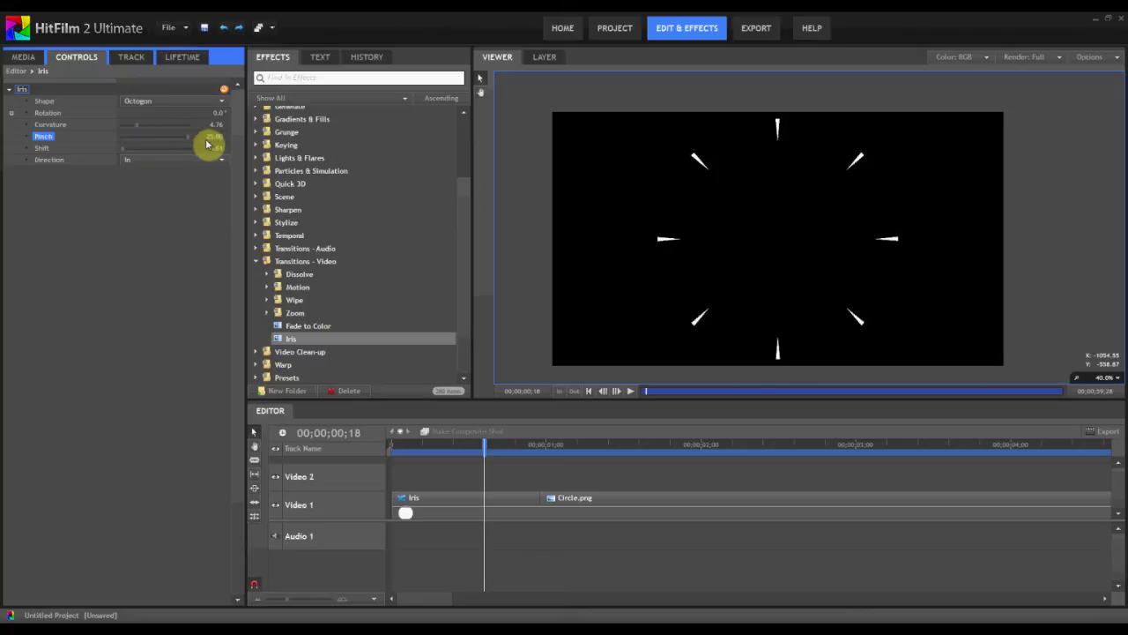
{"action": "mouse_move", "coordinate": [484, 453]}
{"action": "left_mouse_down"}
{"action": "mouse_move", "coordinate": [474, 451]}
{"action": "mouse_move", "coordinate": [487, 454]}
{"action": "left_mouse_up"}
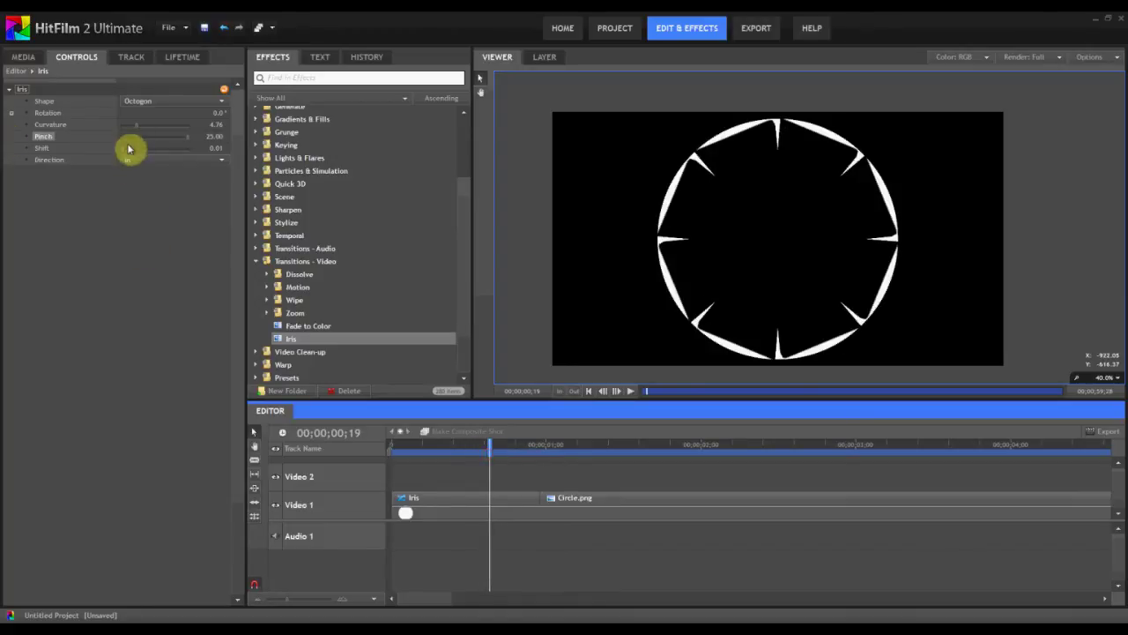
{"action": "left_click_drag", "start_coordinate": [124, 153], "coordinate": [221, 156]}
{"action": "left_click_drag", "start_coordinate": [486, 450], "coordinate": [486, 446]}
{"action": "left_click_drag", "start_coordinate": [185, 143], "coordinate": [92, 145]}
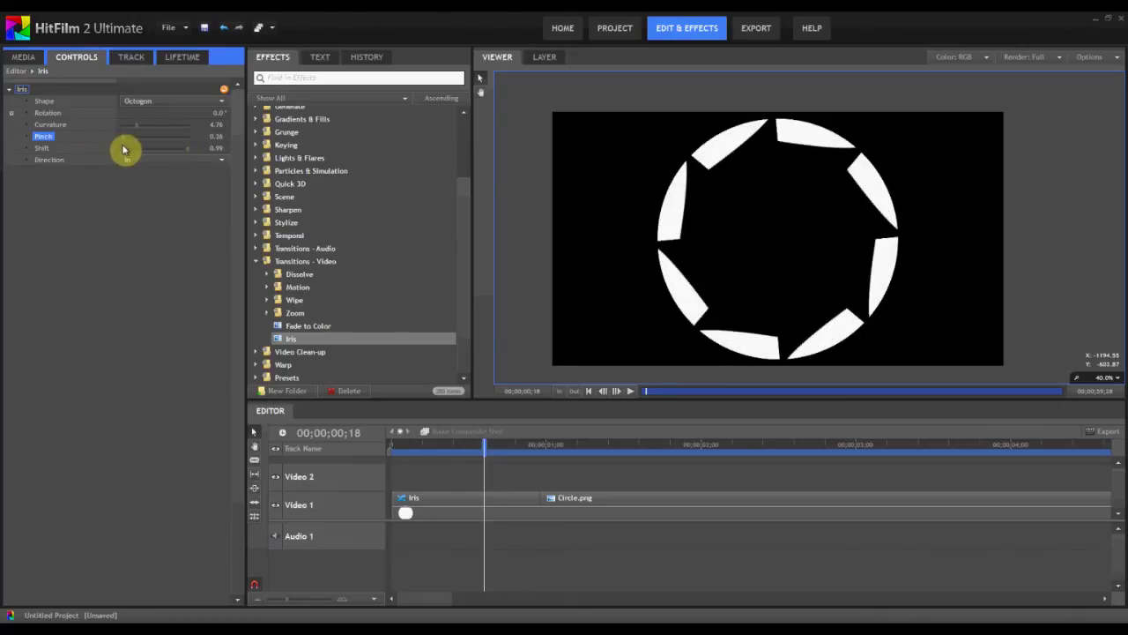
{"action": "left_click_drag", "start_coordinate": [124, 150], "coordinate": [121, 147]}
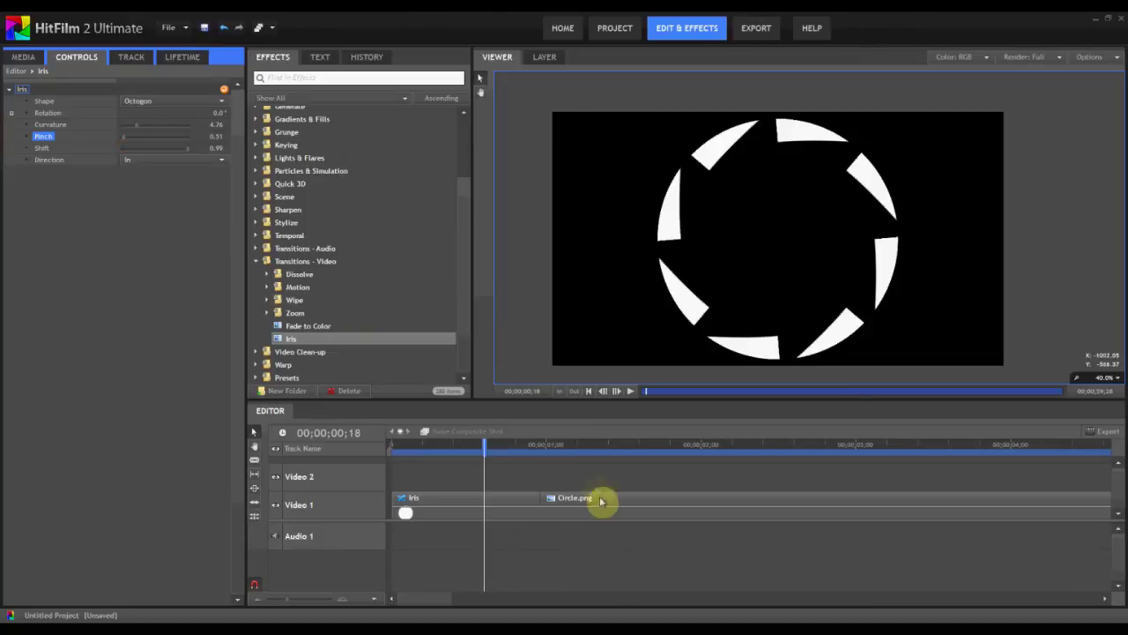
{"action": "left_click", "coordinate": [611, 573]}
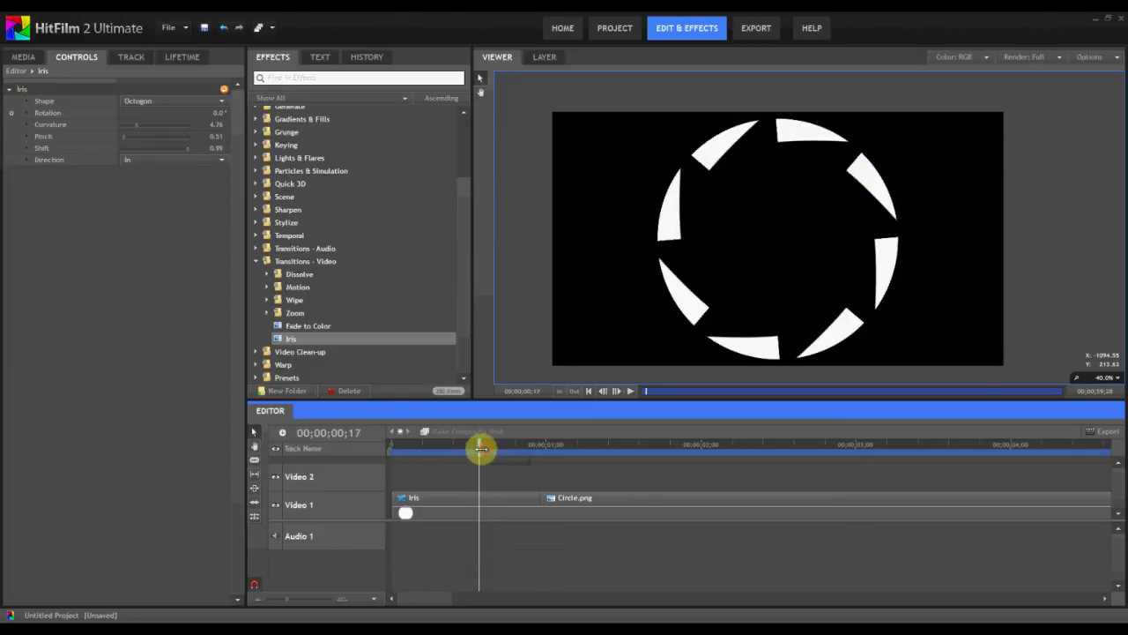
- Go to frame 00;00;00;16 and export the ring of spikes as a PNG image named Spiked Circle Outline in the Shape TUT folder
{"action": "left_click_drag", "start_coordinate": [481, 449], "coordinate": [476, 449]}
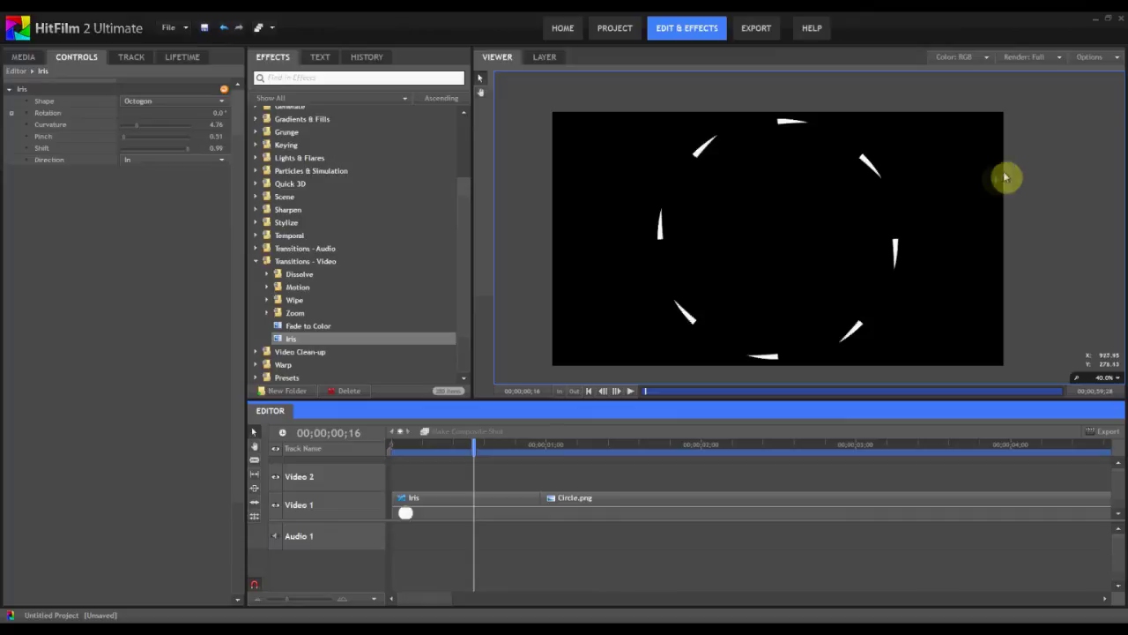
{"action": "left_click", "coordinate": [1091, 59]}
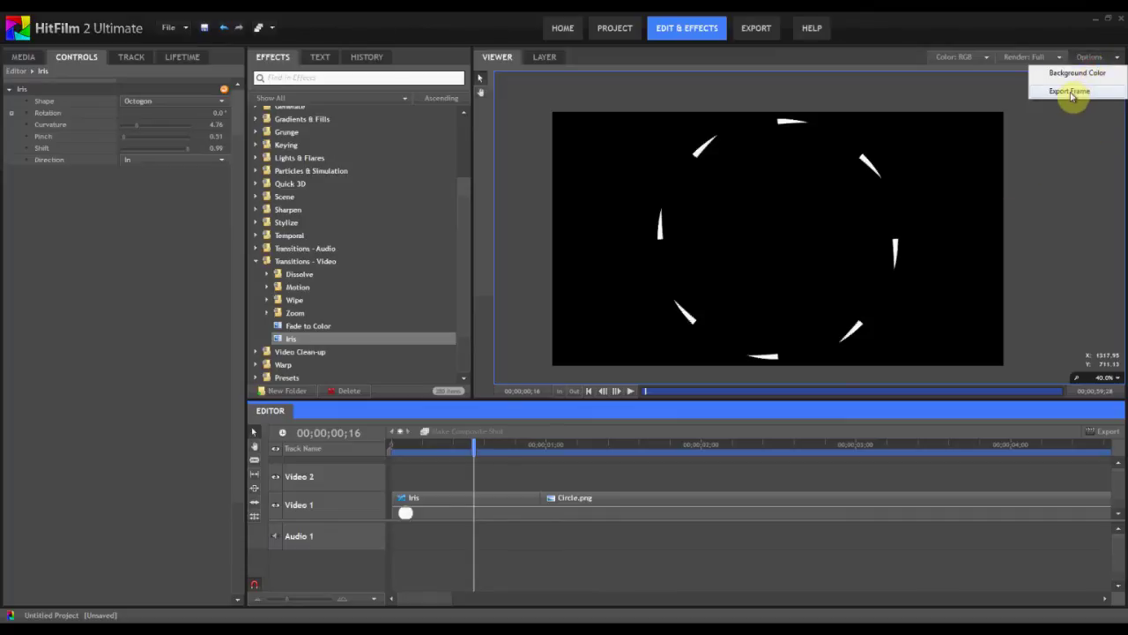
{"action": "left_click", "coordinate": [1071, 92]}
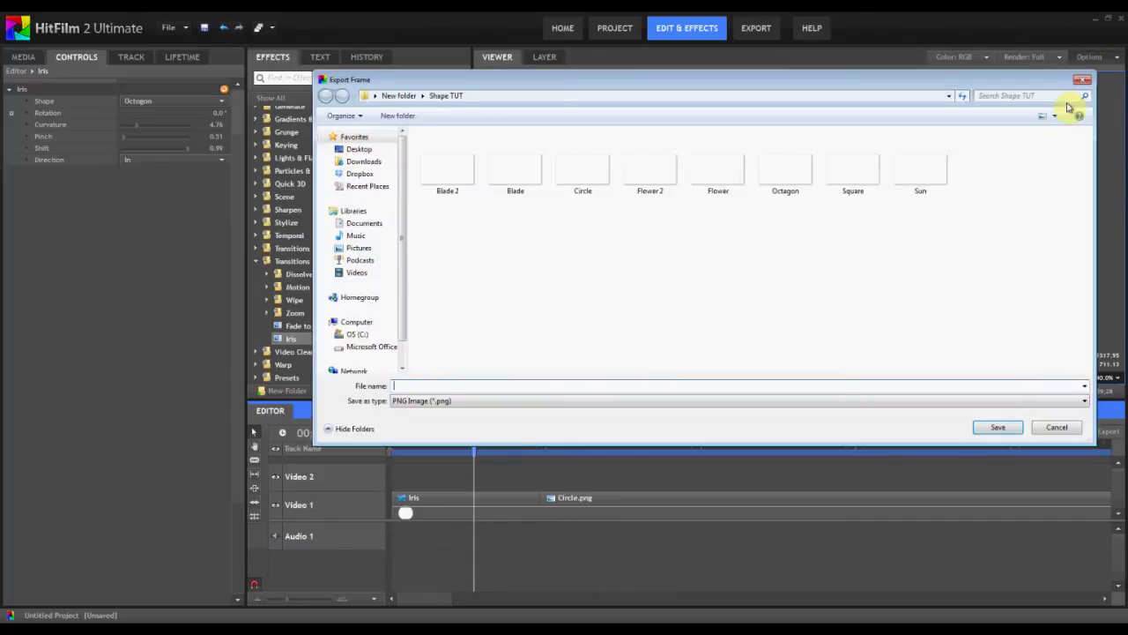
{"action": "type", "text": "Spiked Circle Outline"}
{"action": "key", "text": "Return"}
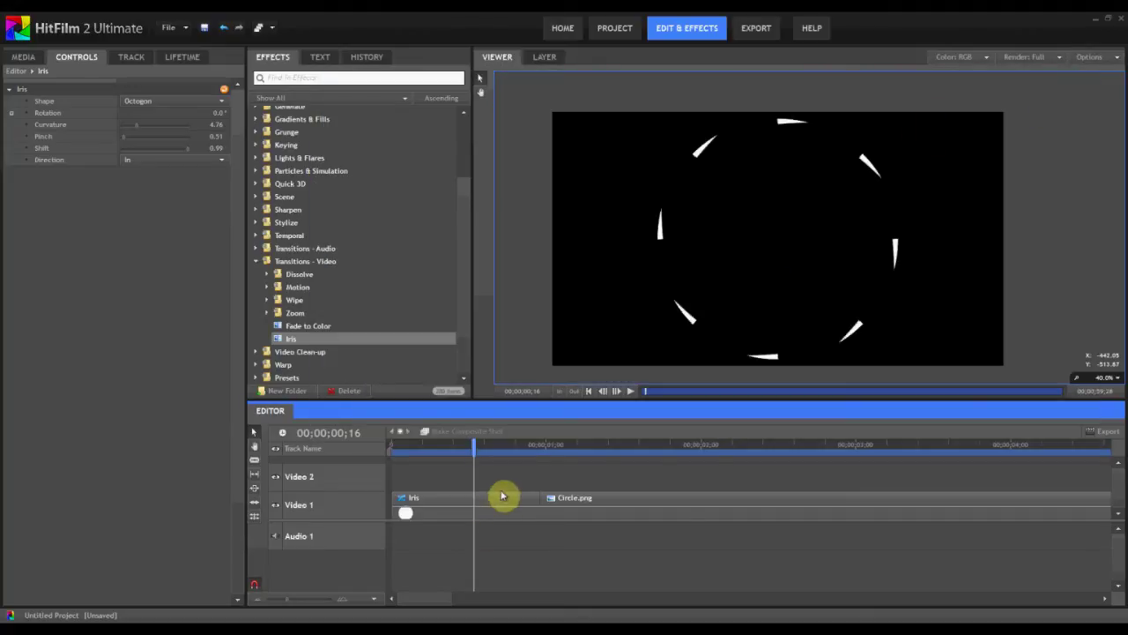
- Delete the Circle.png clip with its Iris transition from the Video 1 track
{"action": "left_click", "coordinate": [511, 498]}
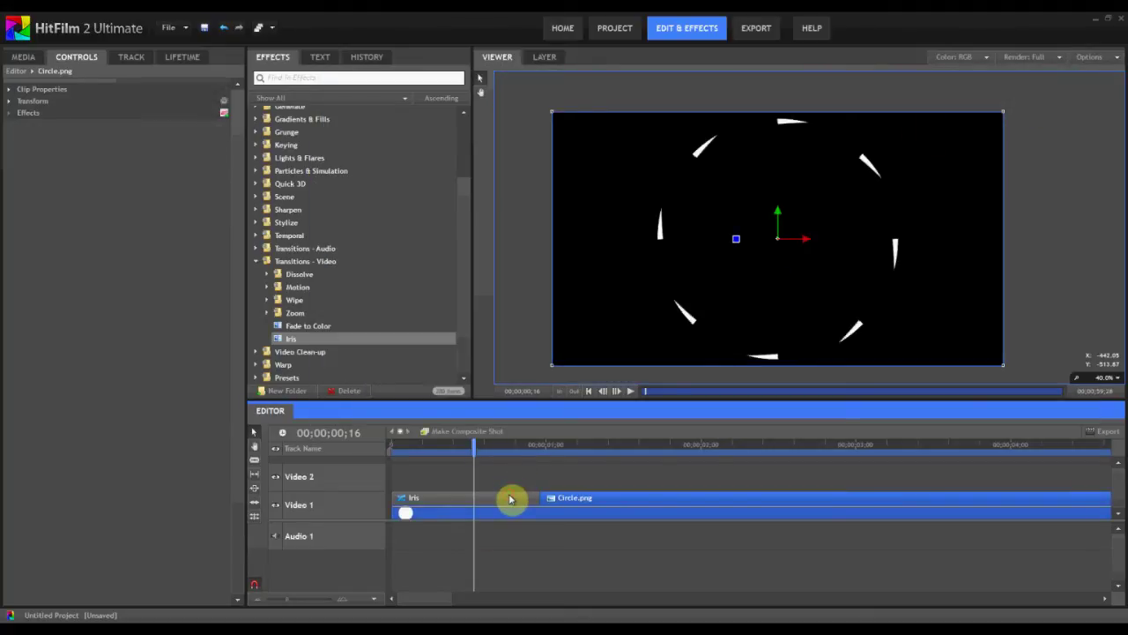
{"action": "left_click", "coordinate": [23, 57]}
{"action": "left_click", "coordinate": [90, 498]}
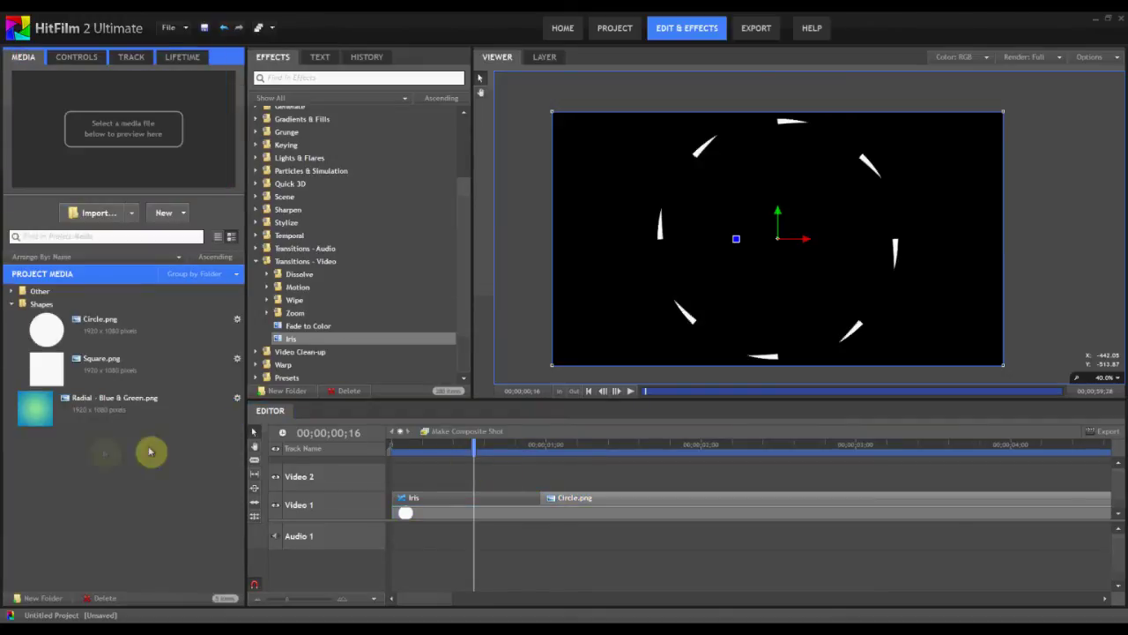
{"action": "left_click", "coordinate": [626, 487]}
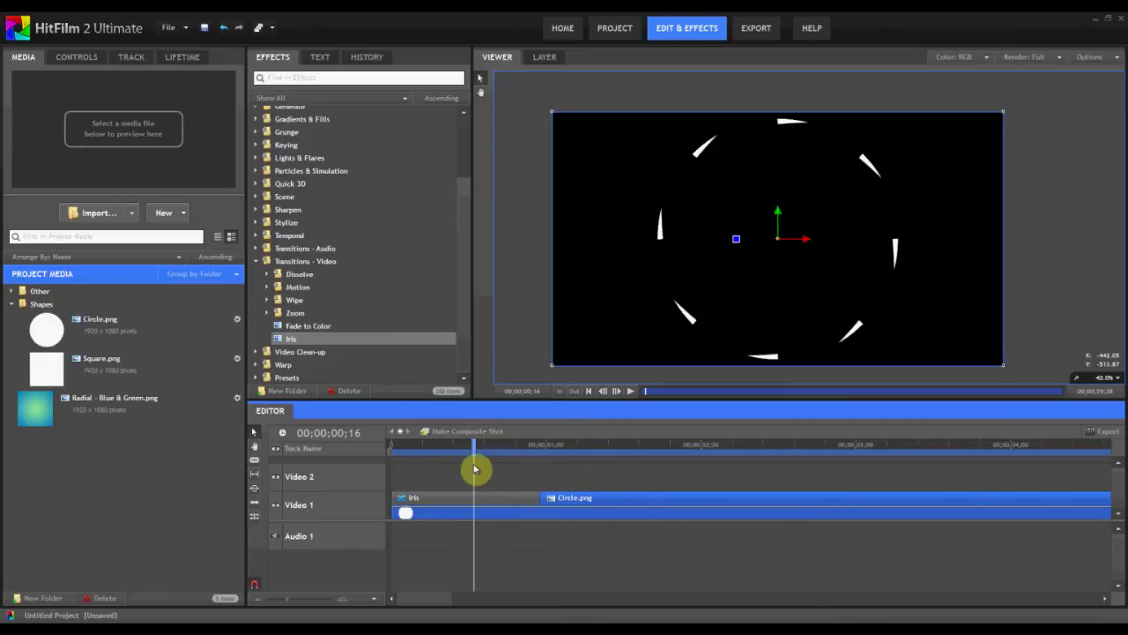
{"action": "key", "text": "Delete"}
- Import all the shape PNGs from the Shape TUT folder except Circle and Square into the Shapes media folder
{"action": "left_click", "coordinate": [40, 304]}
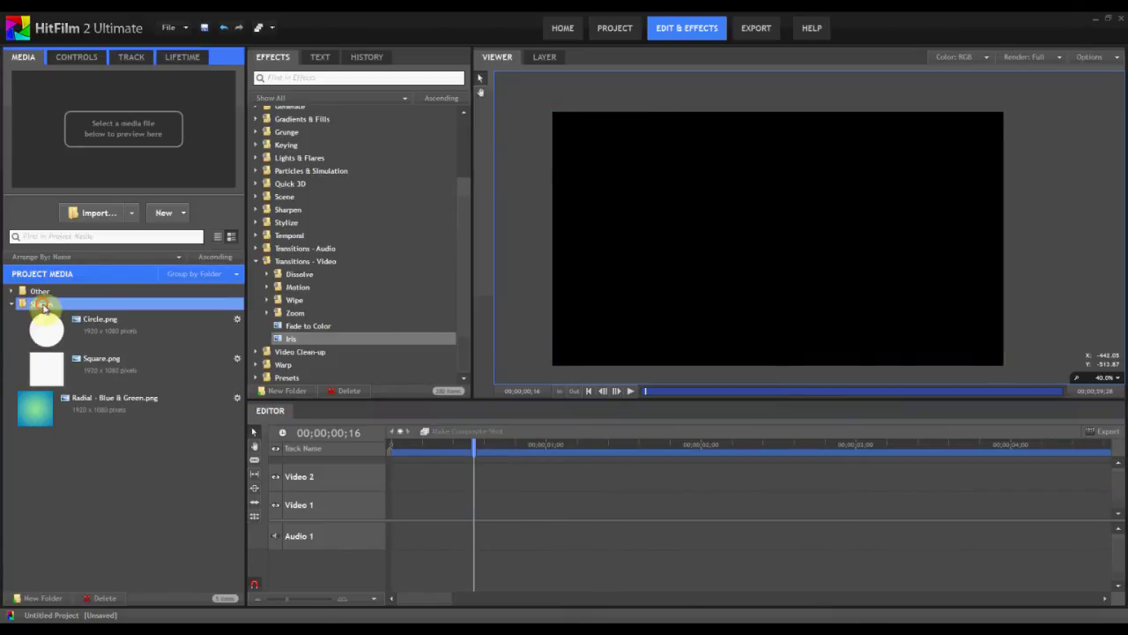
{"action": "left_click", "coordinate": [88, 214]}
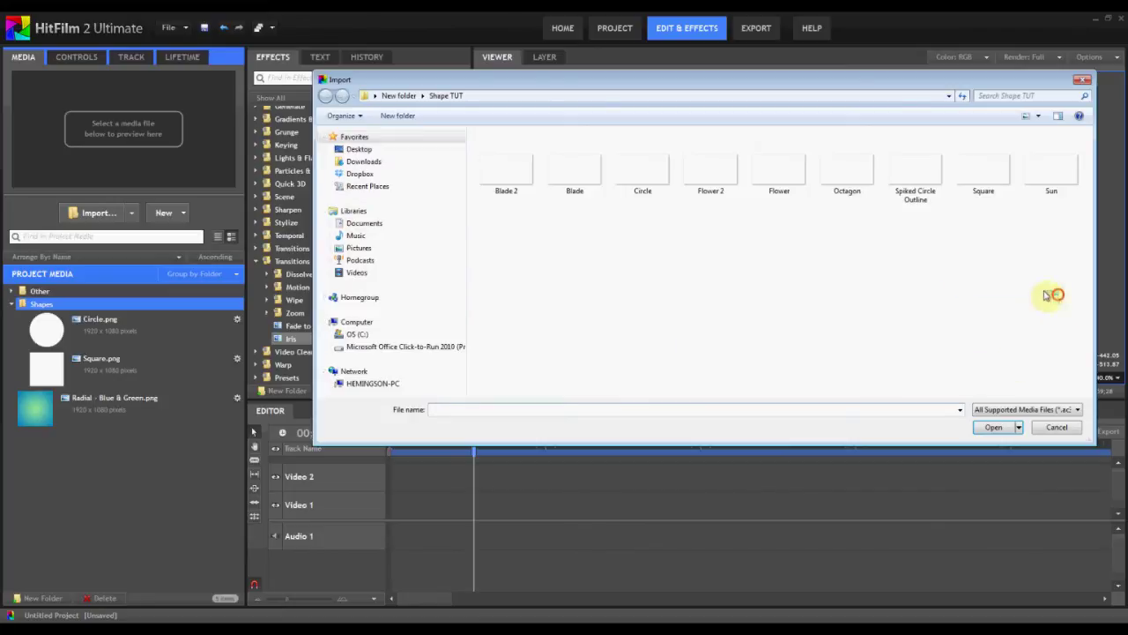
{"action": "left_click_drag", "start_coordinate": [1049, 296], "coordinate": [476, 132]}
{"action": "left_click", "coordinate": [983, 172], "text": "ctrl"}
{"action": "left_click", "coordinate": [642, 180]}
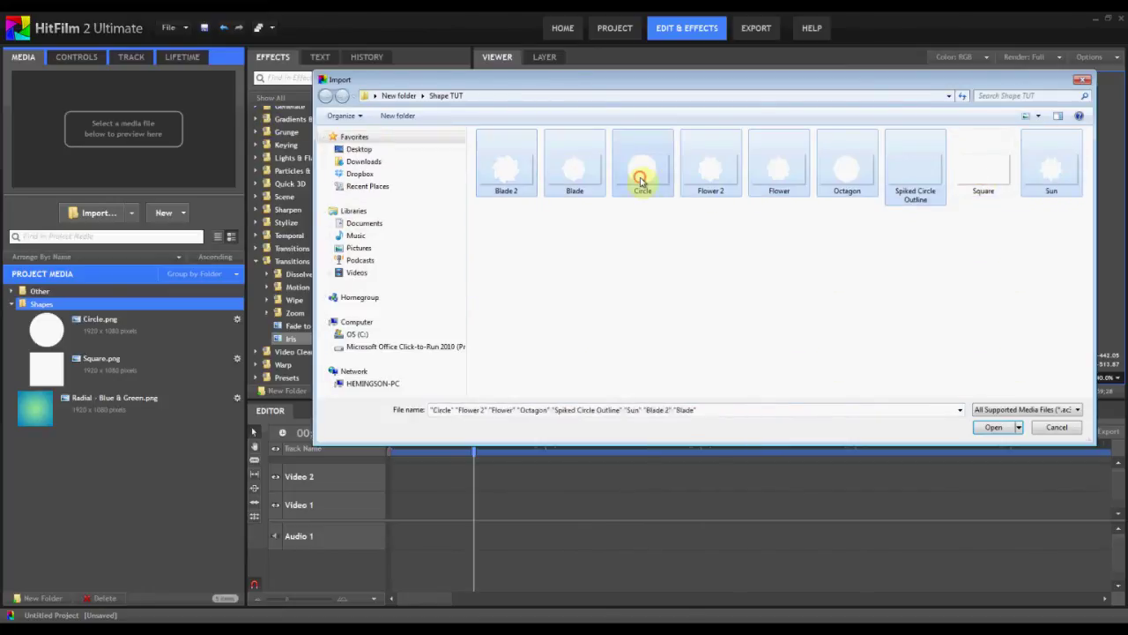
{"action": "left_click", "coordinate": [994, 427]}
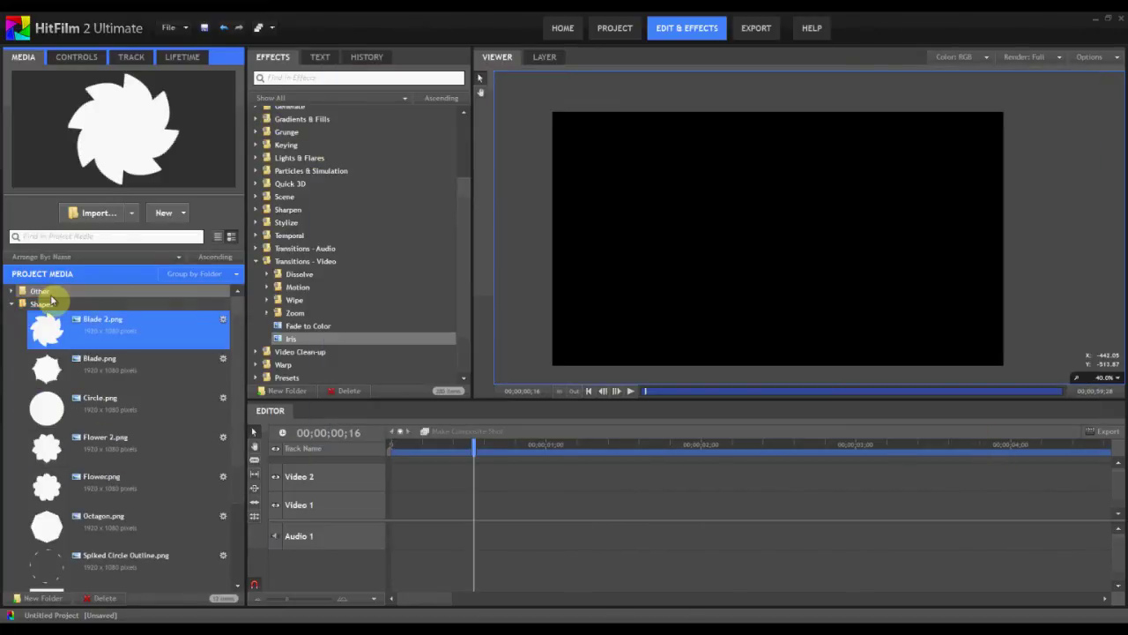
- Place Flower 2.png at the start of the Video 1 track
{"action": "left_click", "coordinate": [46, 364]}
{"action": "scroll", "coordinate": [101, 379], "scroll_direction": "down", "scroll_amount": 3}
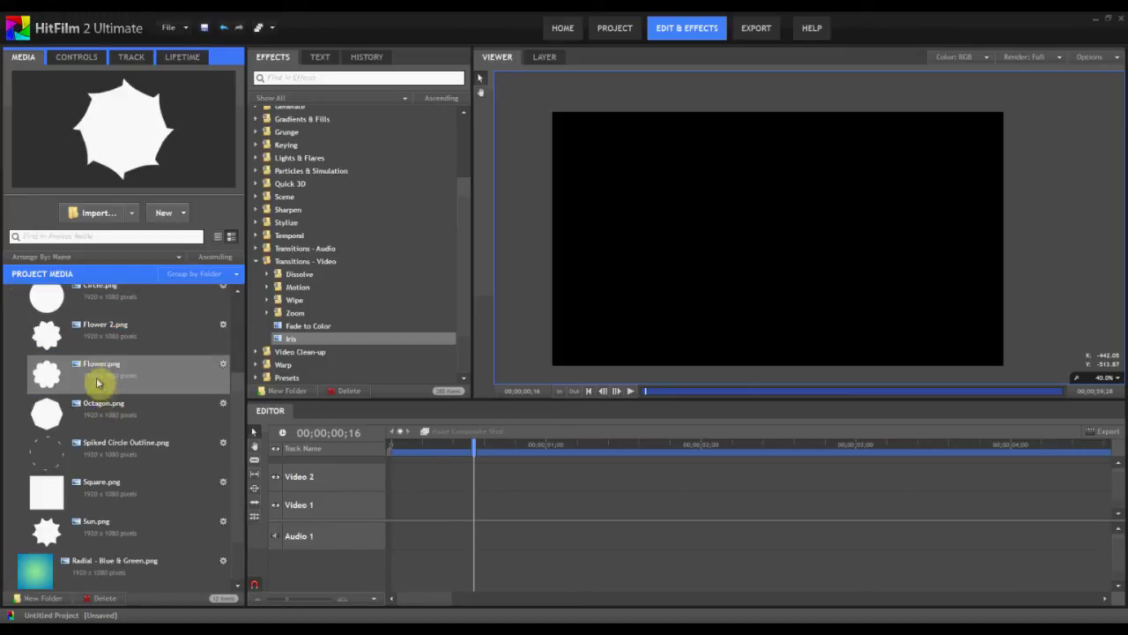
{"action": "left_click_drag", "start_coordinate": [76, 338], "coordinate": [396, 511]}
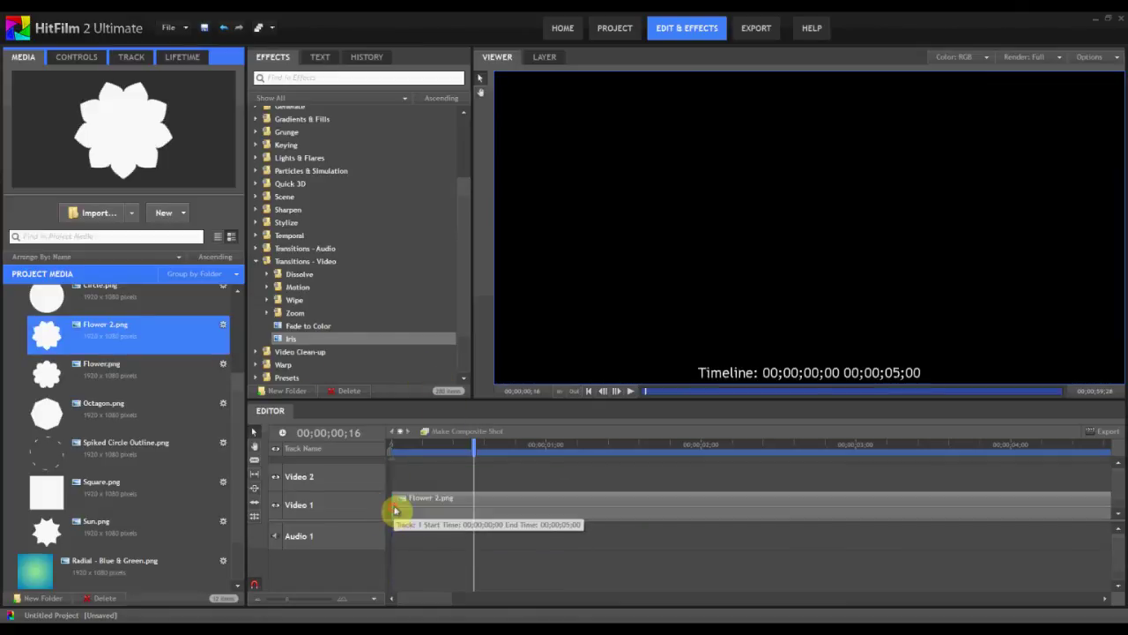
- Make a composite shot from the Flower 2.png clip on the Video 1 track
{"action": "left_click", "coordinate": [511, 506]}
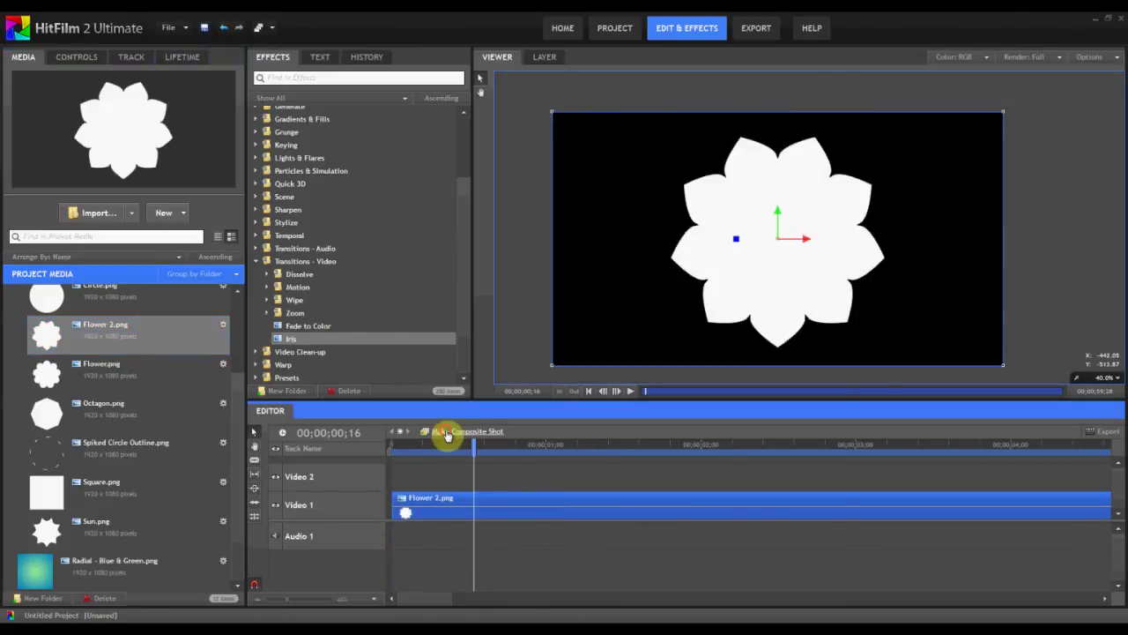
{"action": "left_click", "coordinate": [447, 436]}
{"action": "left_click", "coordinate": [621, 373]}
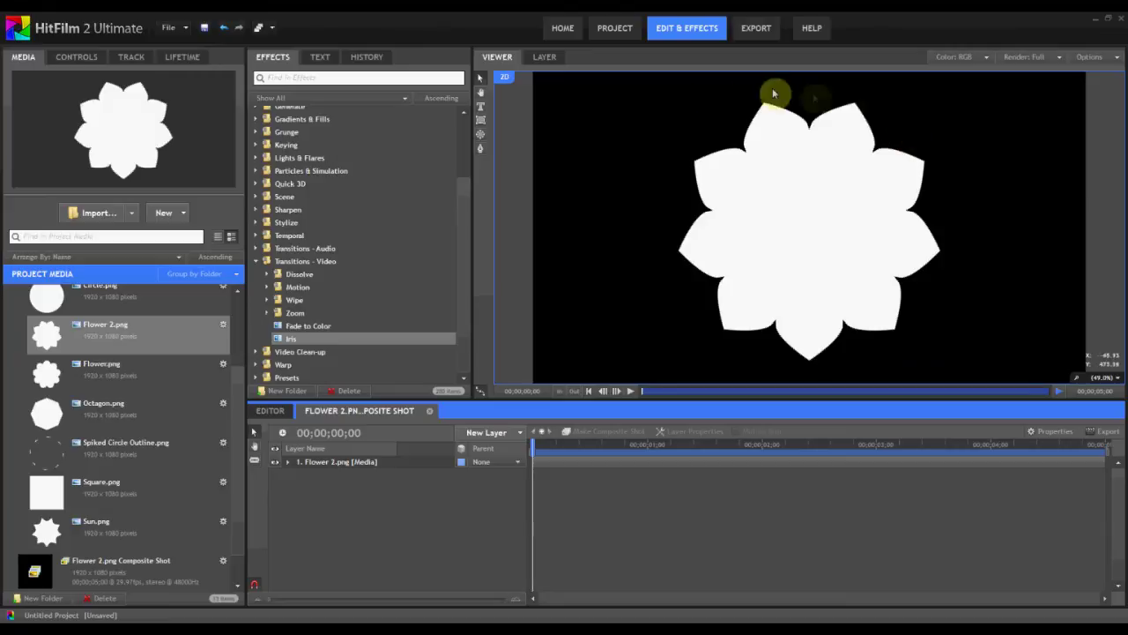
- Add a new camera layer to the Flower 2.png composite shot
{"action": "left_click", "coordinate": [360, 462]}
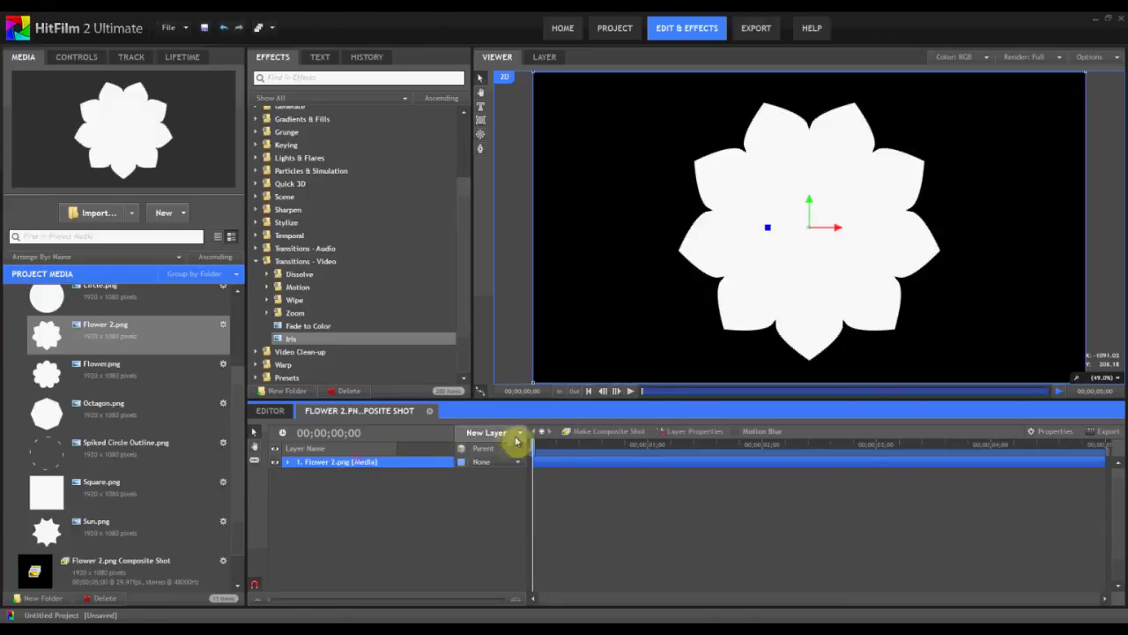
{"action": "left_click", "coordinate": [487, 432]}
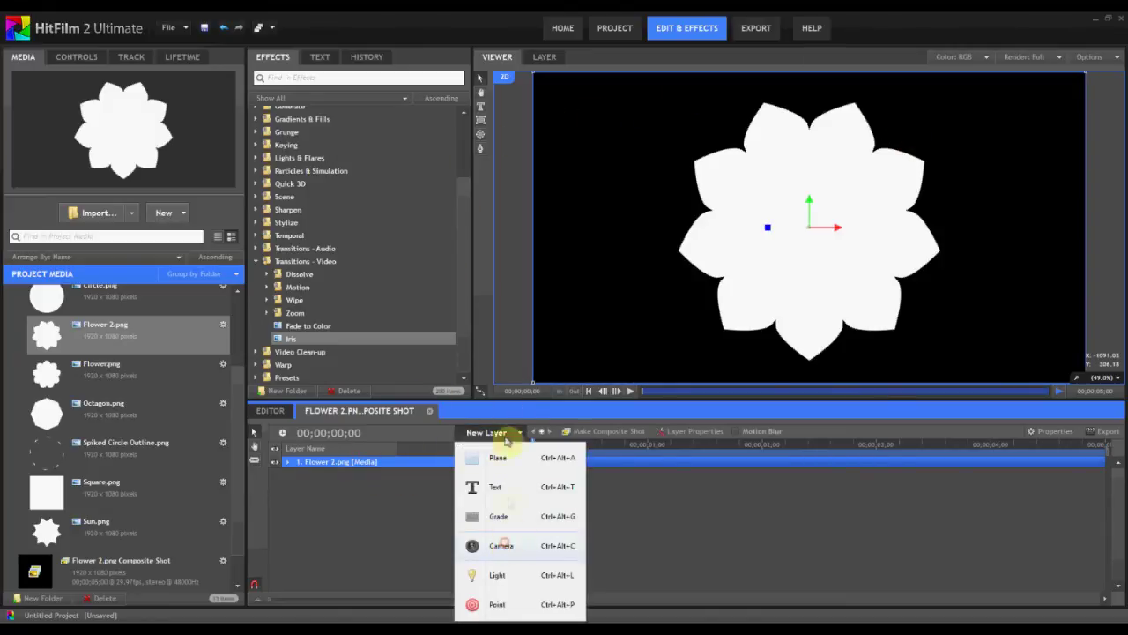
{"action": "left_click", "coordinate": [500, 545]}
- Draw a circular mask from the centre of the Flower 2.png layer and enlarge it evenly around the centre
{"action": "left_click", "coordinate": [366, 474]}
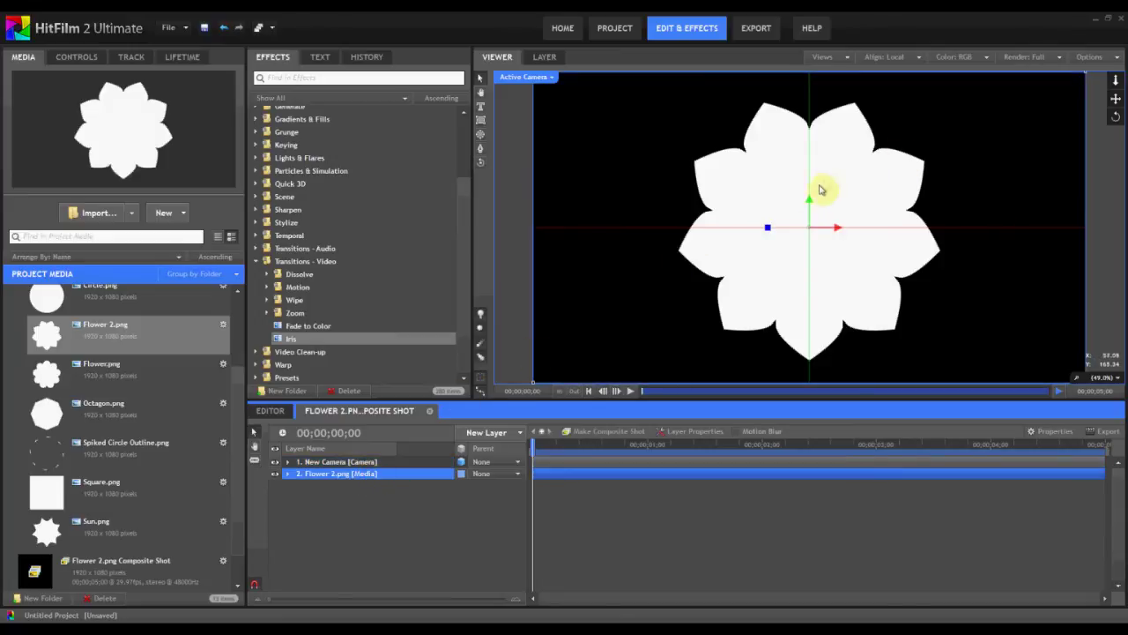
{"action": "scroll", "coordinate": [803, 236], "scroll_direction": "up", "scroll_amount": 6}
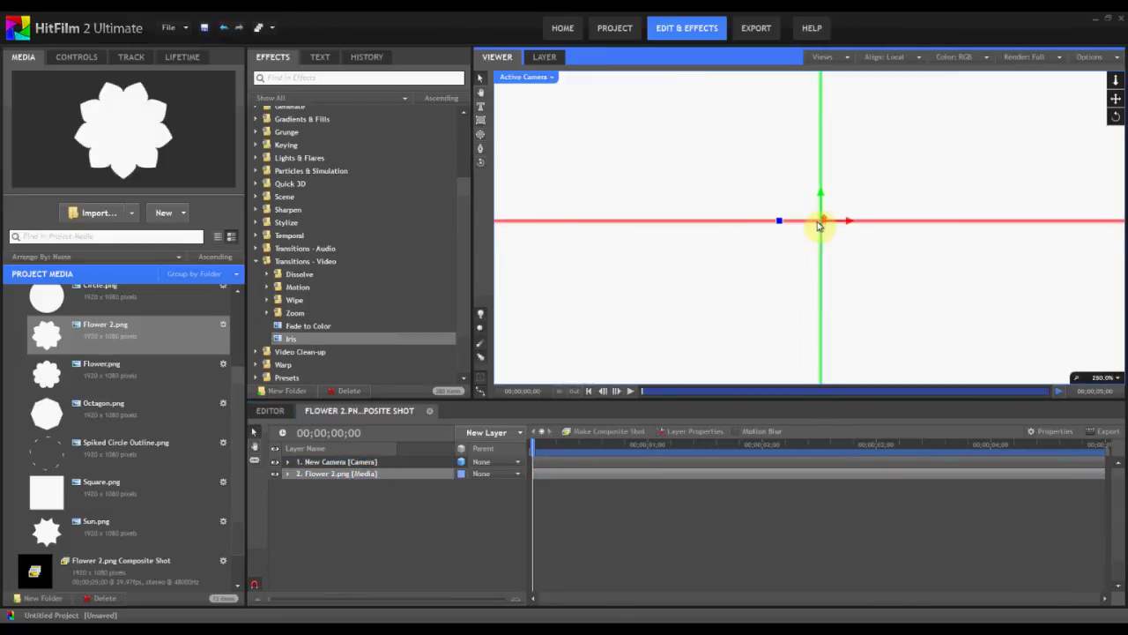
{"action": "left_click", "coordinate": [481, 136]}
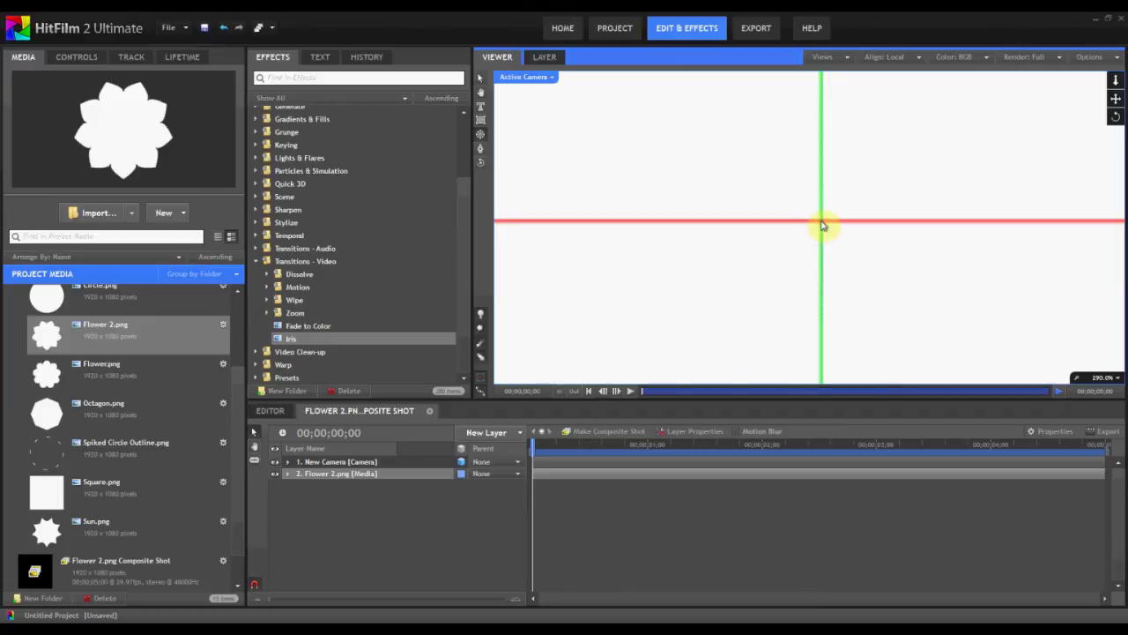
{"action": "left_click_drag", "start_coordinate": [822, 225], "coordinate": [838, 33]}
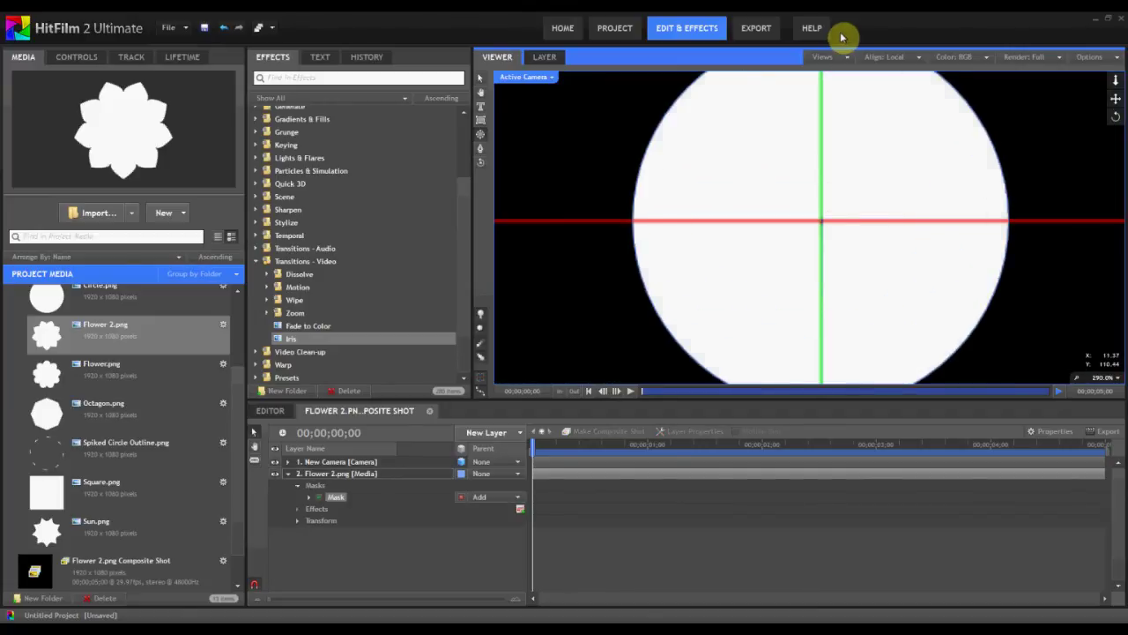
{"action": "scroll", "coordinate": [766, 296], "scroll_direction": "down", "scroll_amount": 2}
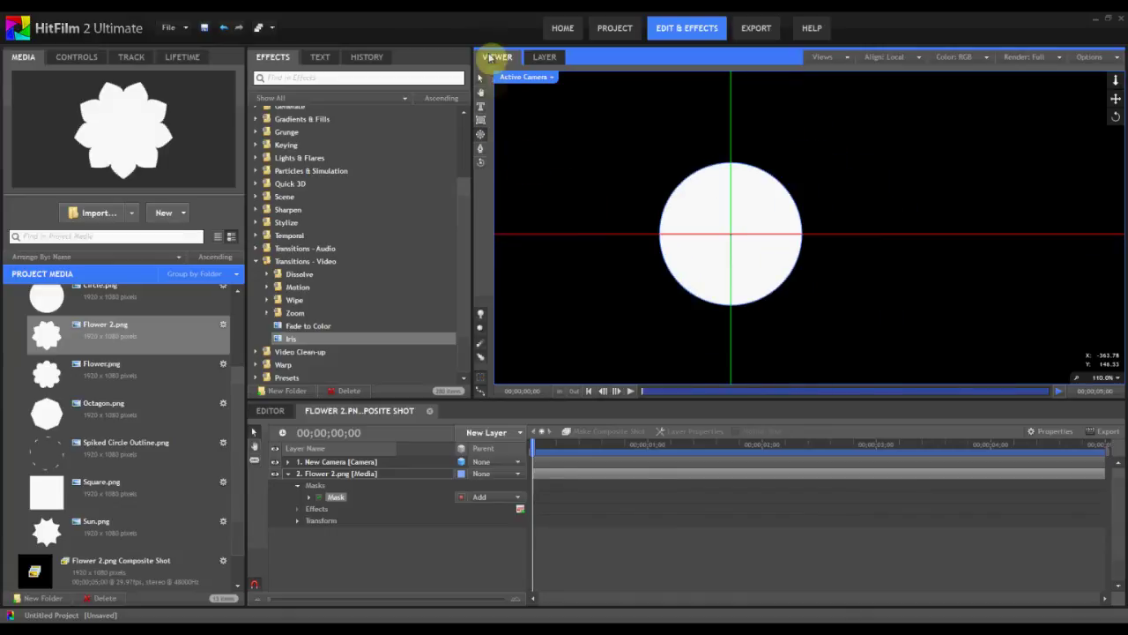
{"action": "left_click", "coordinate": [715, 184]}
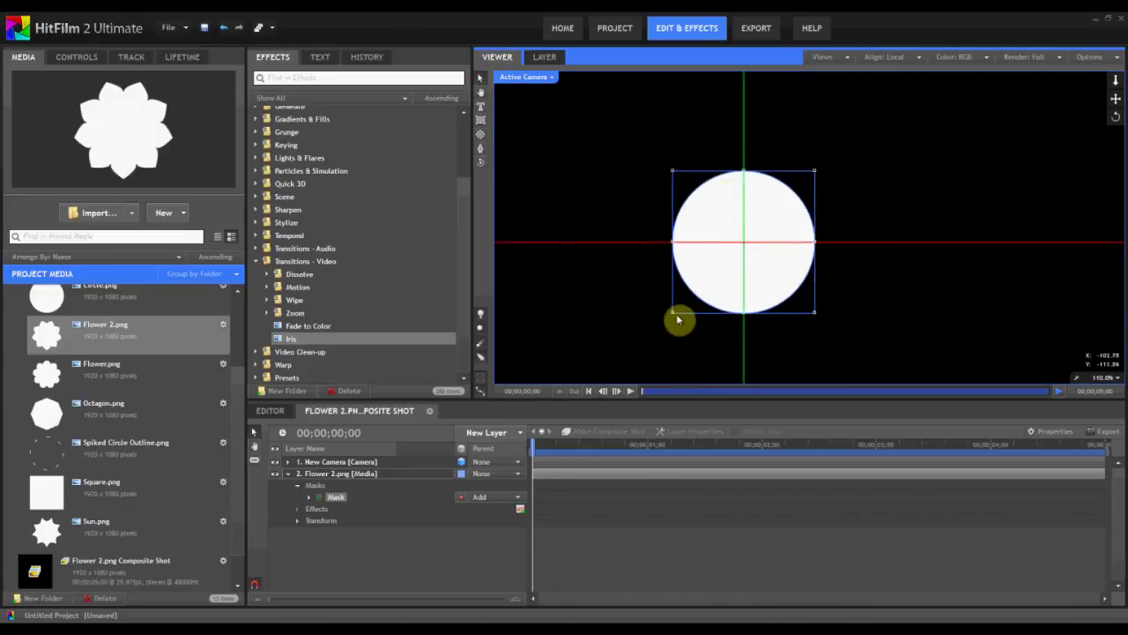
{"action": "left_click_drag", "start_coordinate": [673, 316], "coordinate": [603, 375]}
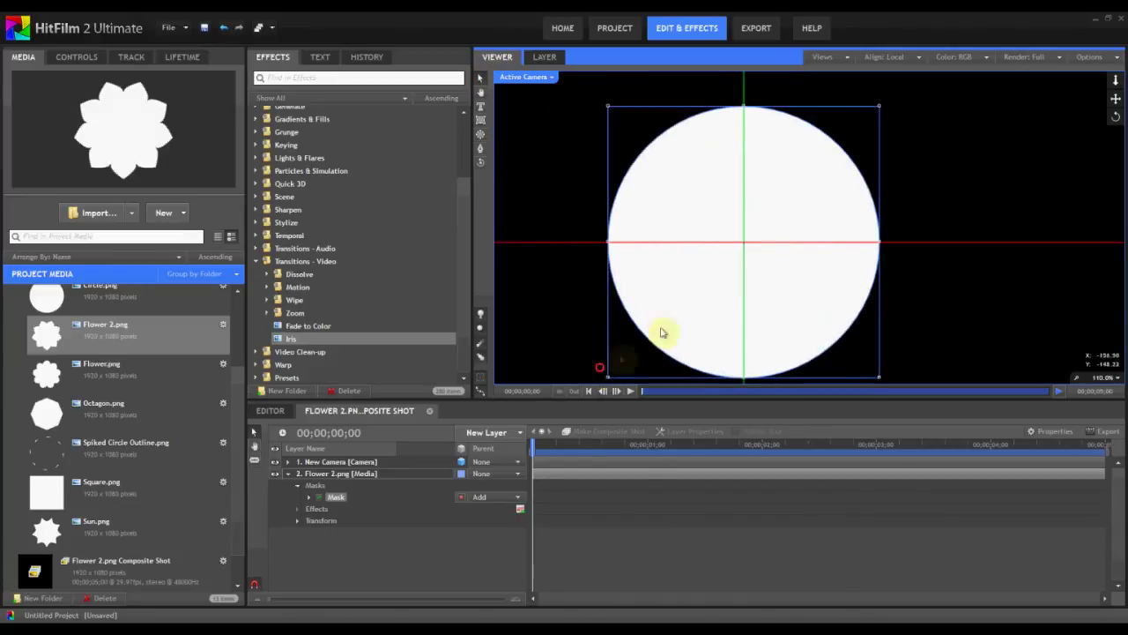
{"action": "scroll", "coordinate": [696, 304], "scroll_direction": "down", "scroll_amount": 2}
{"action": "scroll", "coordinate": [807, 229], "scroll_direction": "down", "scroll_amount": 3}
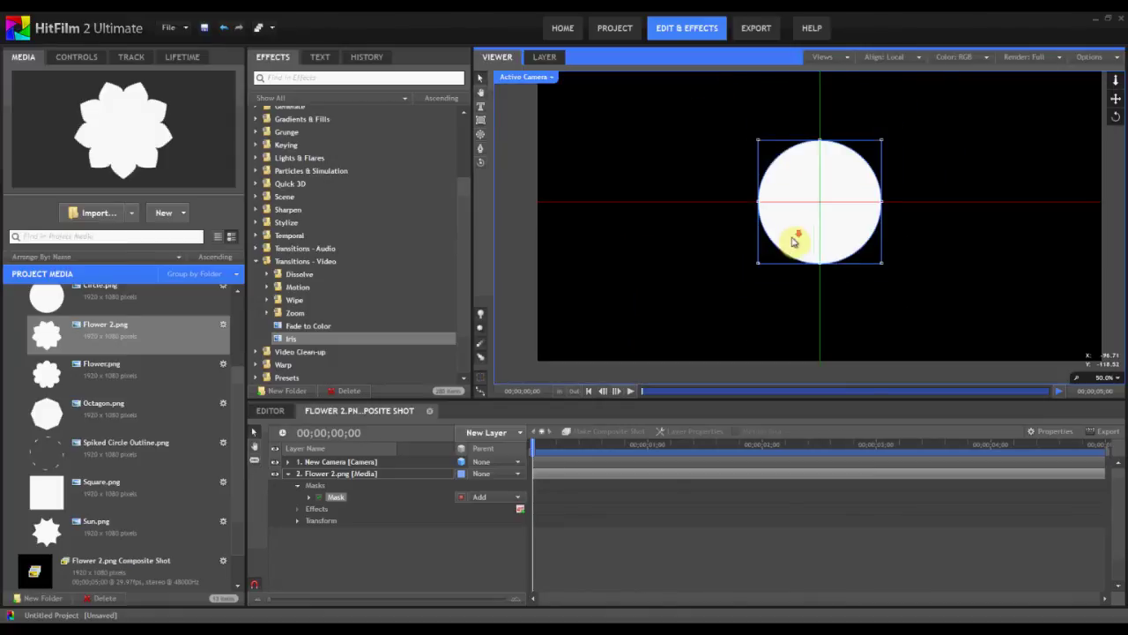
{"action": "scroll", "coordinate": [793, 240], "scroll_direction": "down", "scroll_amount": 1}
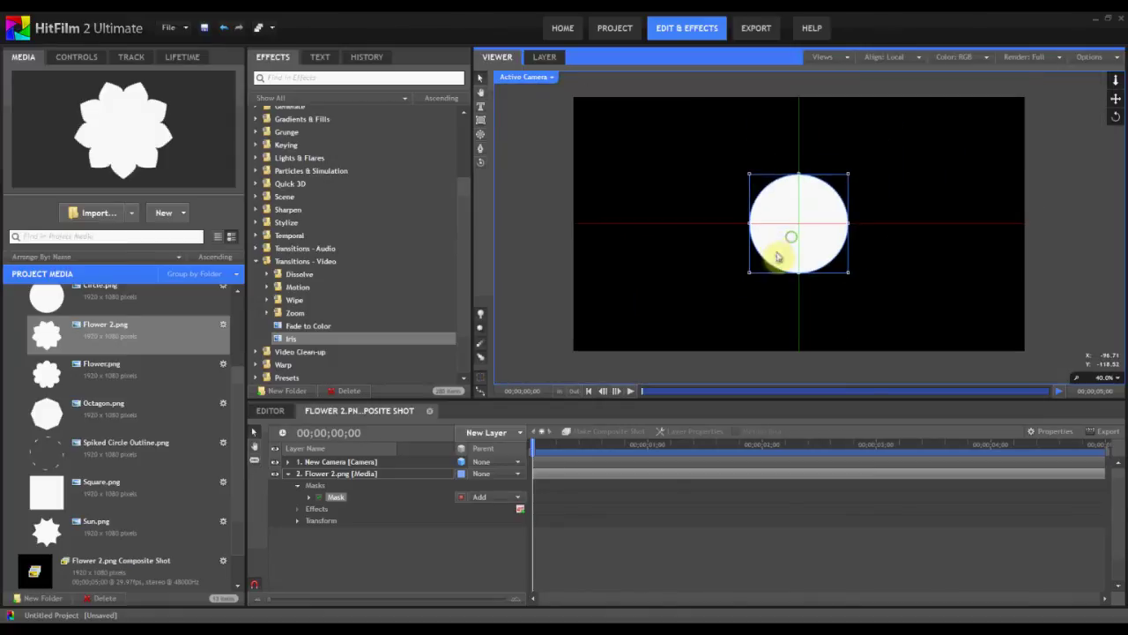
- Invert the circular mask on Flower 2.png and enlarge it until its edge meets the notches between the petals
{"action": "left_click", "coordinate": [458, 503]}
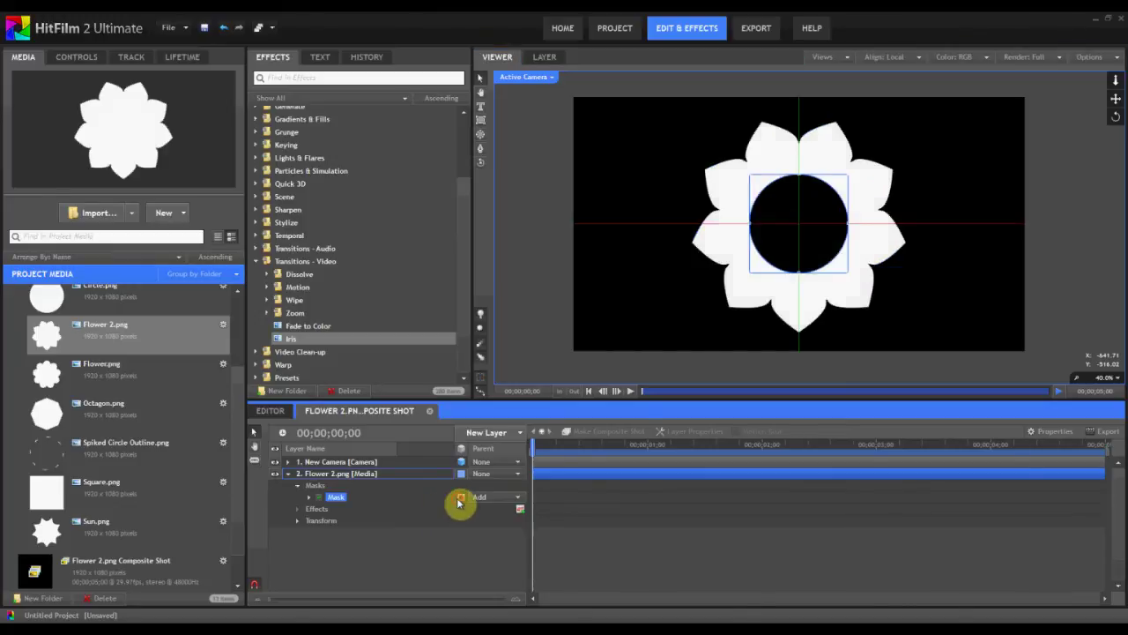
{"action": "left_click_drag", "start_coordinate": [752, 278], "coordinate": [730, 317]}
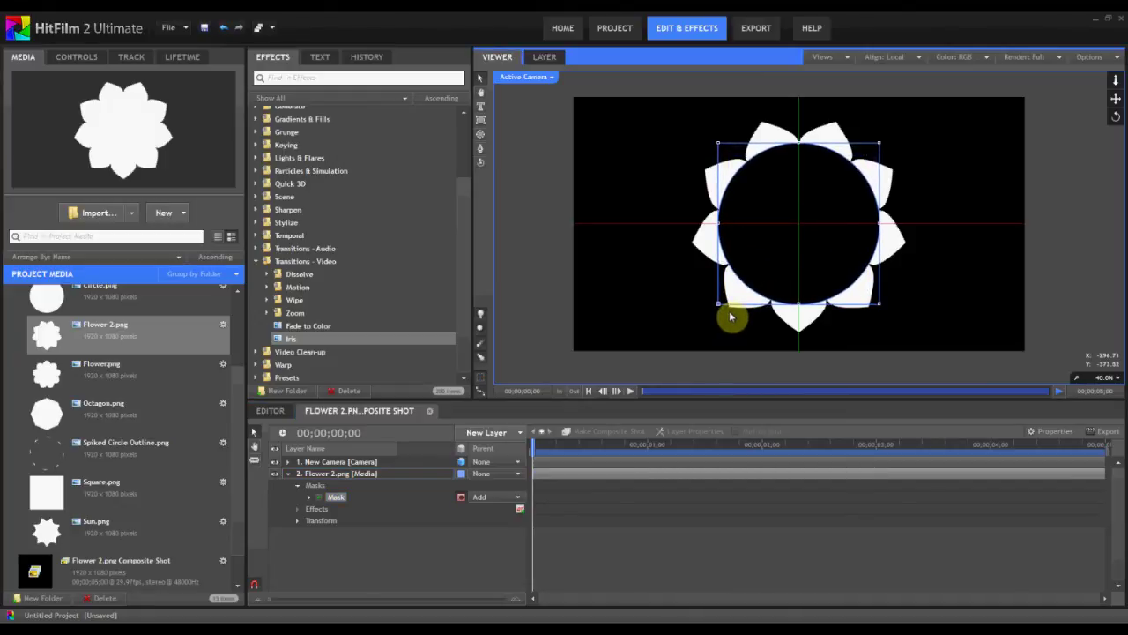
{"action": "left_click", "coordinate": [740, 549]}
{"action": "scroll", "coordinate": [783, 227], "scroll_direction": "up", "scroll_amount": 3}
{"action": "scroll", "coordinate": [784, 226], "scroll_direction": "down", "scroll_amount": 2}
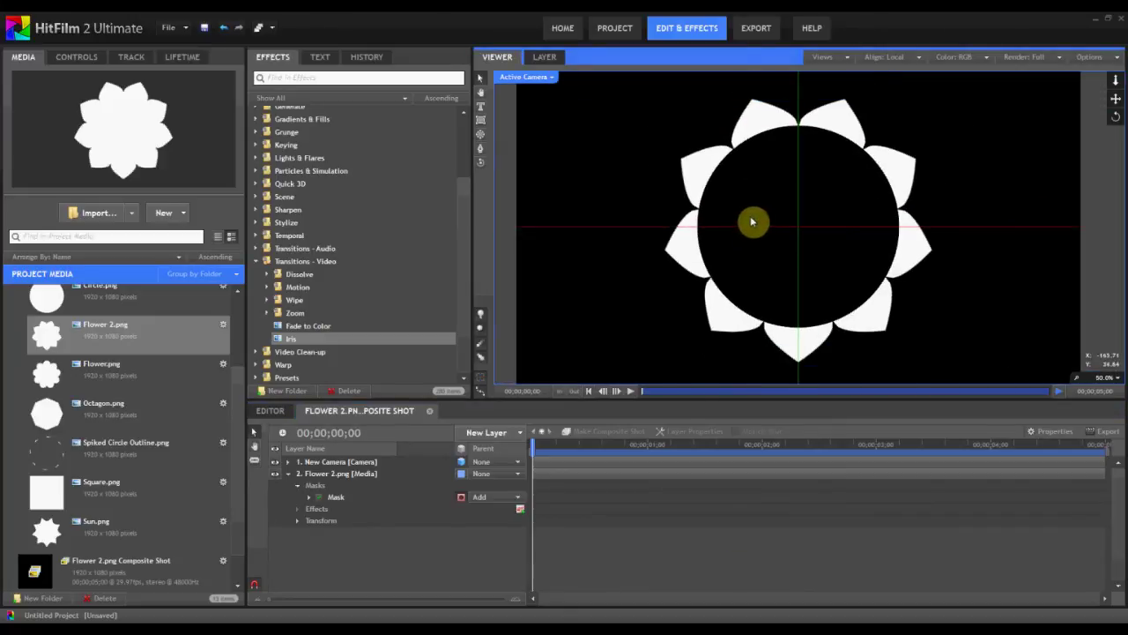
- Export the ring of petals as a PNG image named Sunflower in the Shape TUT folder
{"action": "left_click", "coordinate": [1084, 62]}
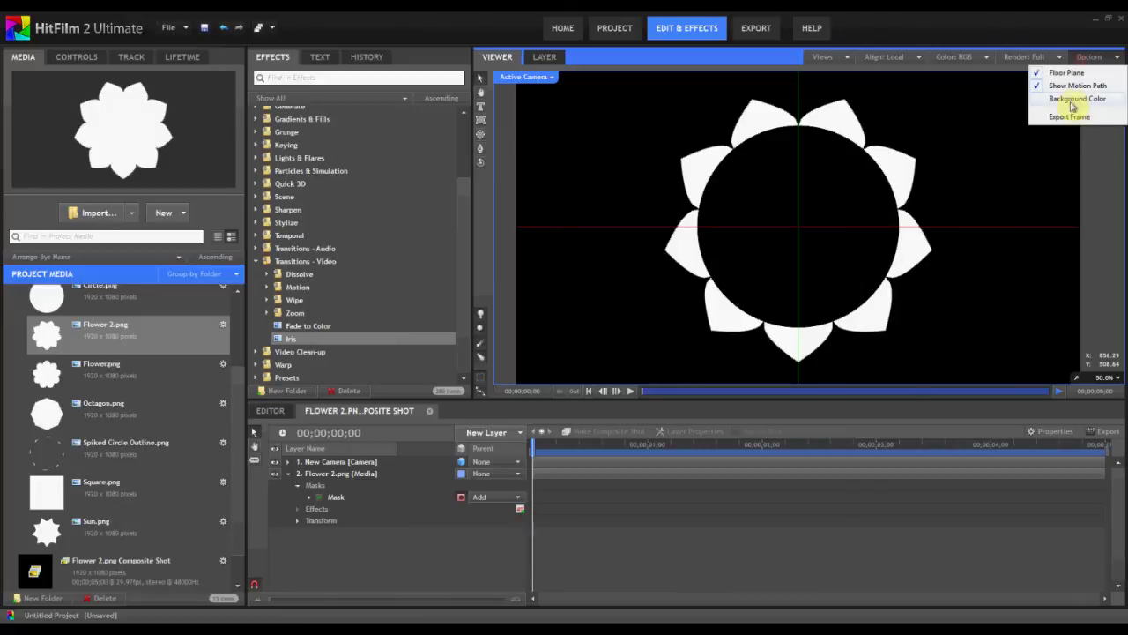
{"action": "left_click", "coordinate": [1066, 125]}
{"action": "type", "text": "Sunflower"}
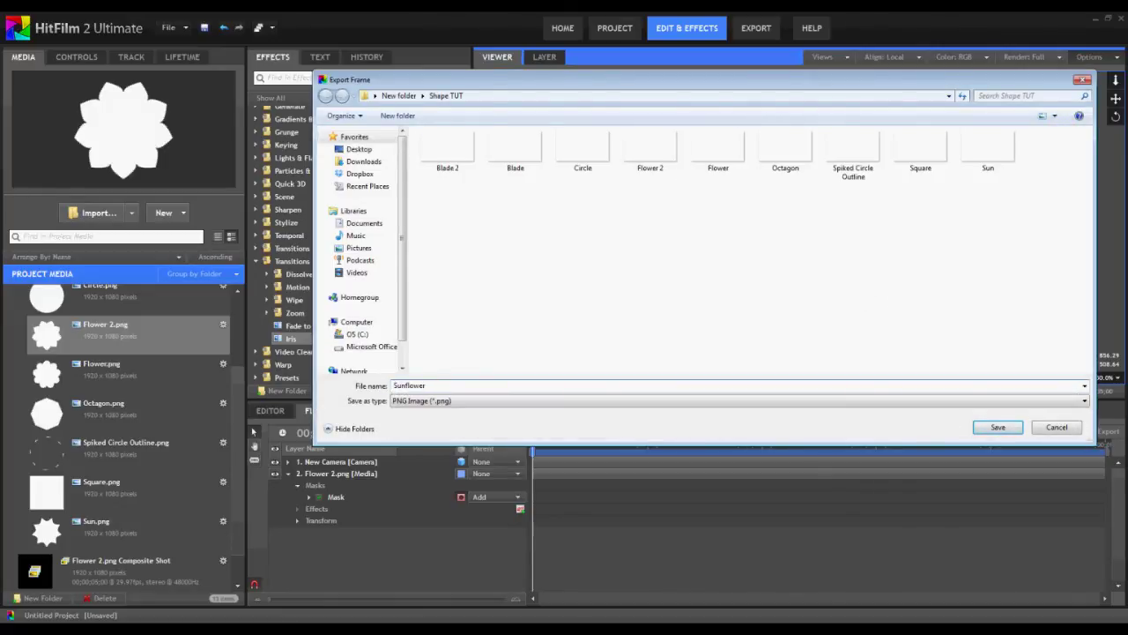
{"action": "key", "text": "Return"}
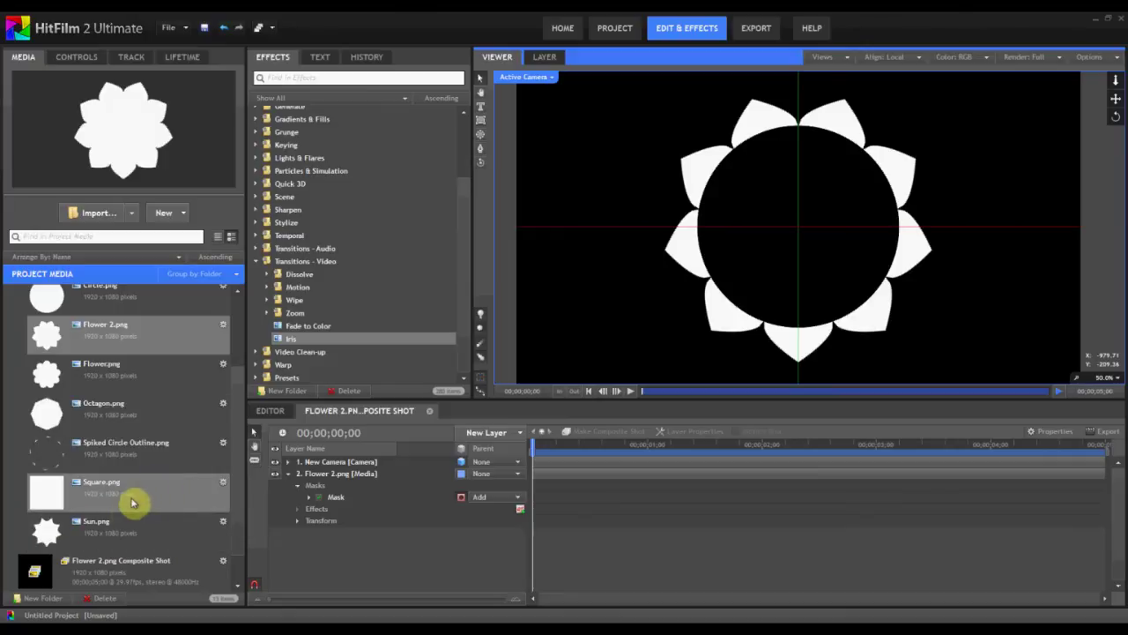
- Add Sun.png as a layer above Flower 2.png and move the inverted circle mask from the flower layer onto it
{"action": "left_click_drag", "start_coordinate": [90, 533], "coordinate": [352, 491]}
{"action": "left_click", "coordinate": [334, 510]}
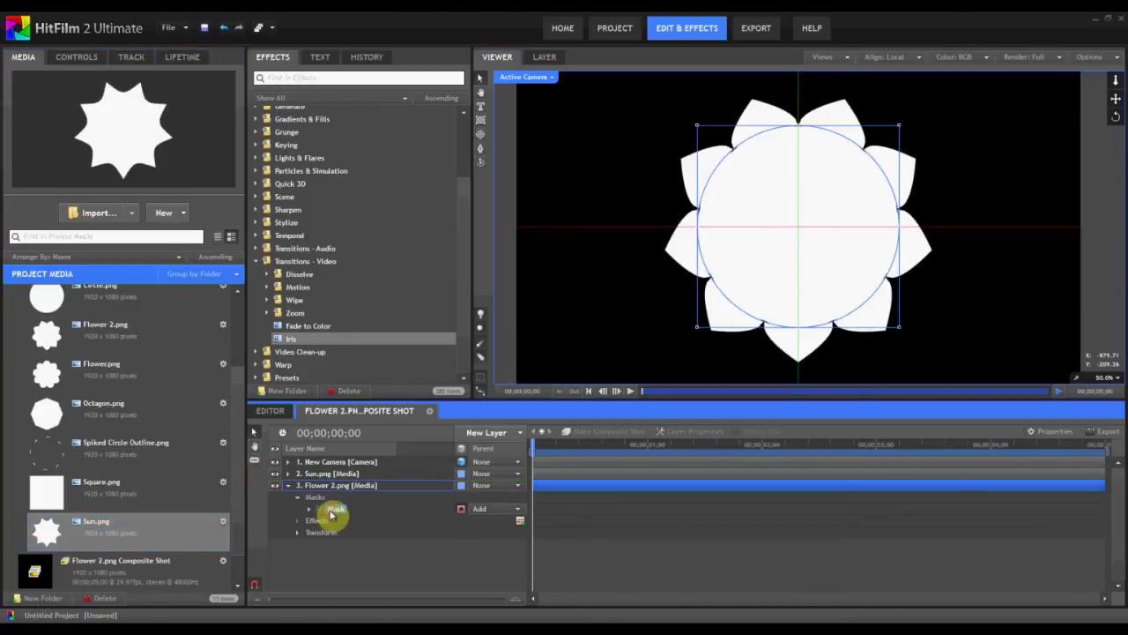
{"action": "left_click", "coordinate": [289, 487]}
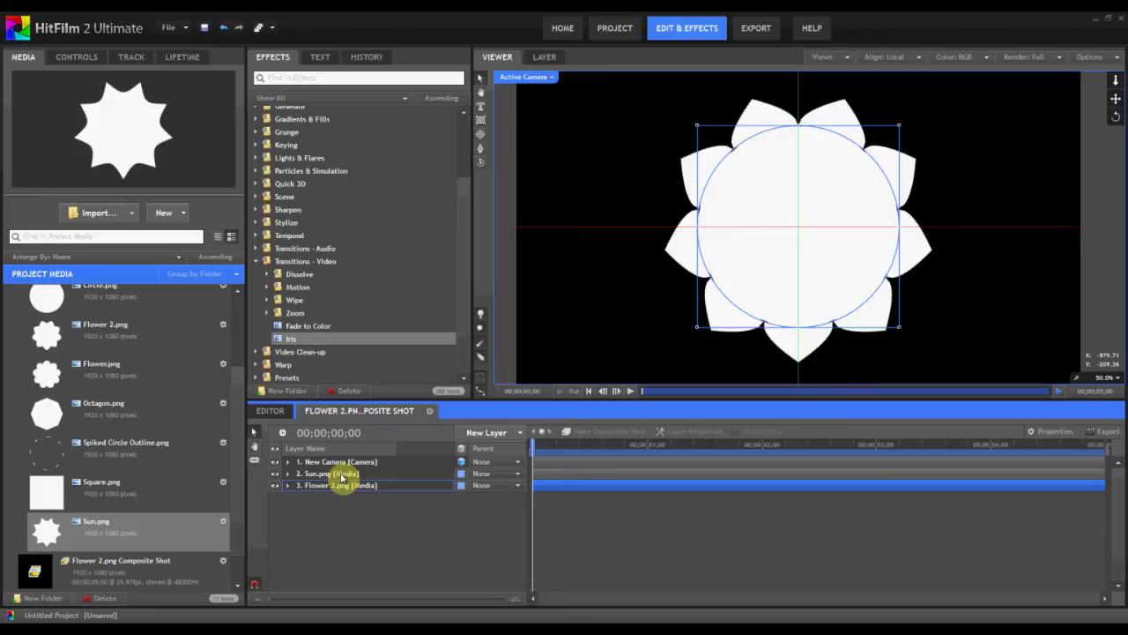
{"action": "left_click", "coordinate": [343, 474]}
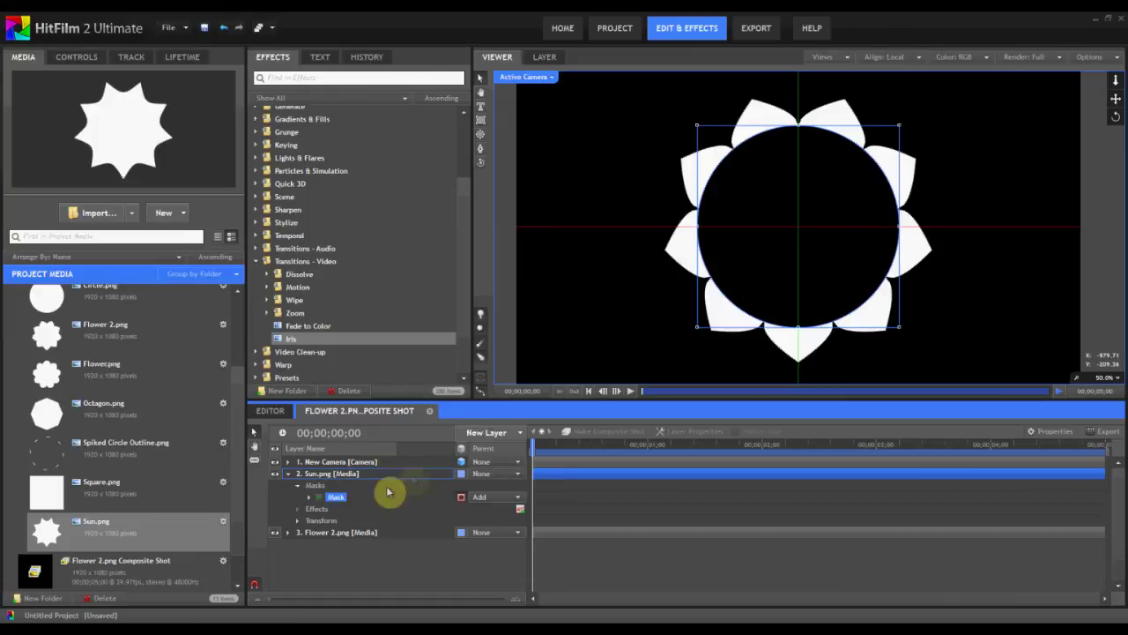
- Hide the Flower 2.png layer and shrink the Sun.png circle mask slightly so the spikes join into one ring
{"action": "left_click", "coordinate": [277, 533]}
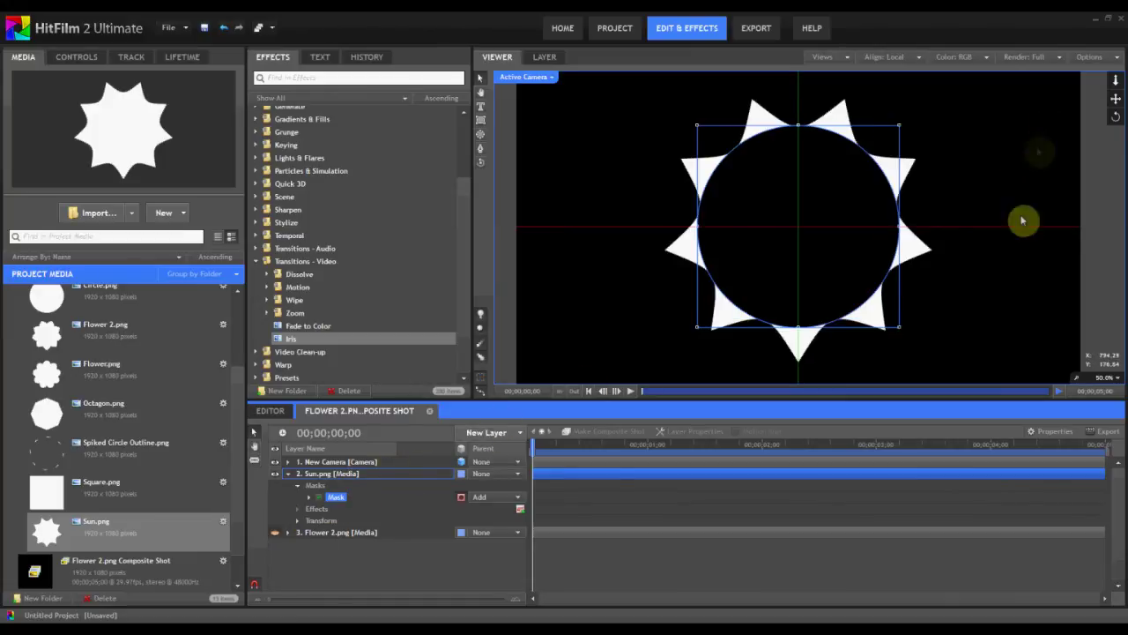
{"action": "left_click_drag", "start_coordinate": [697, 130], "coordinate": [699, 132]}
{"action": "left_click", "coordinate": [899, 548]}
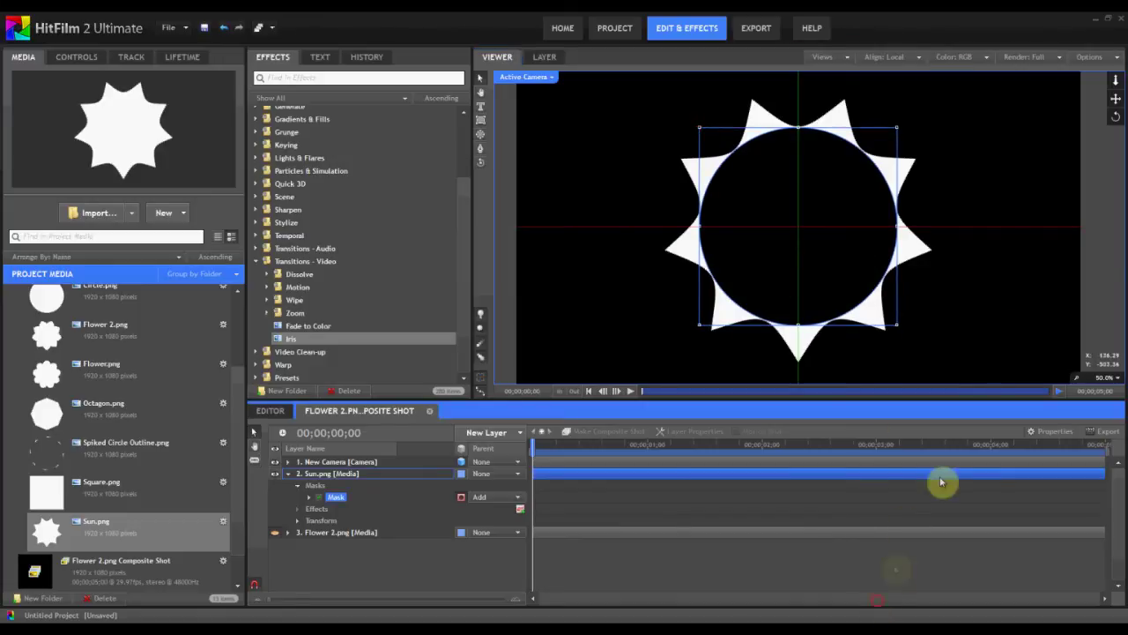
{"action": "left_click", "coordinate": [858, 562]}
- Export the spiked sun ring as a PNG image named Inset Sun in the Shape TUT folder
{"action": "left_click", "coordinate": [1086, 57]}
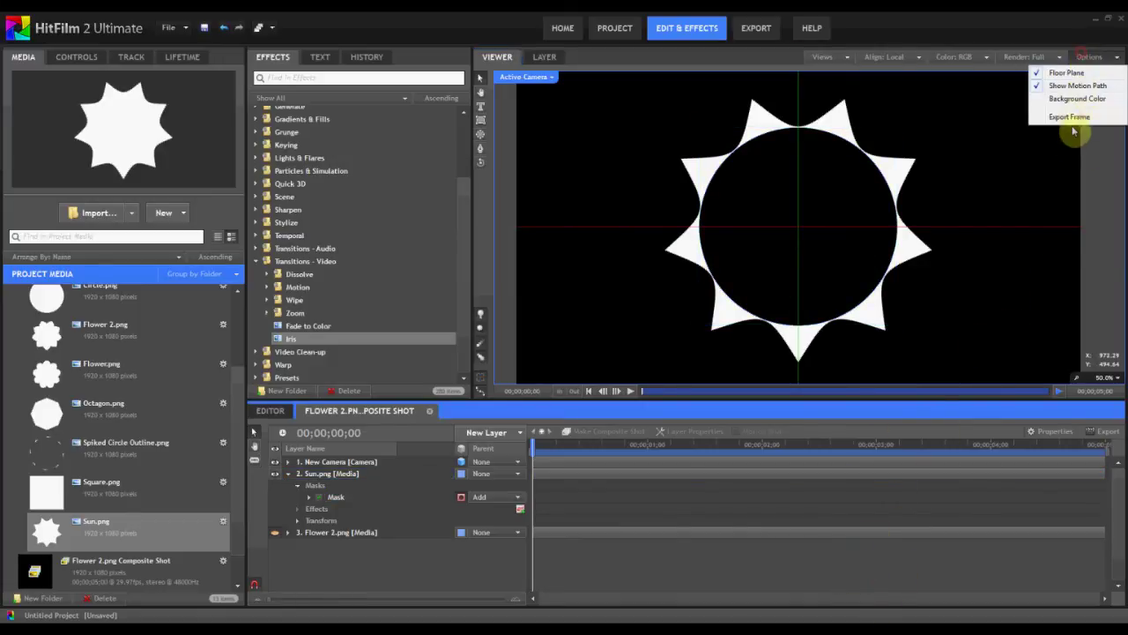
{"action": "left_click", "coordinate": [1072, 118]}
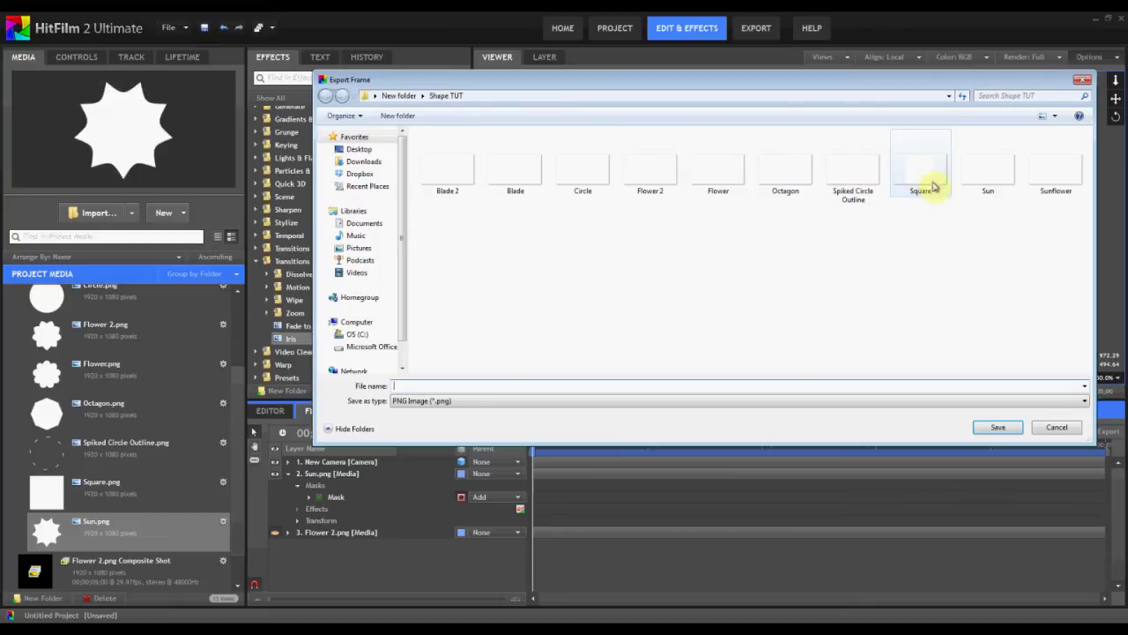
{"action": "left_click", "coordinate": [1001, 185]}
{"action": "left_click", "coordinate": [637, 389]}
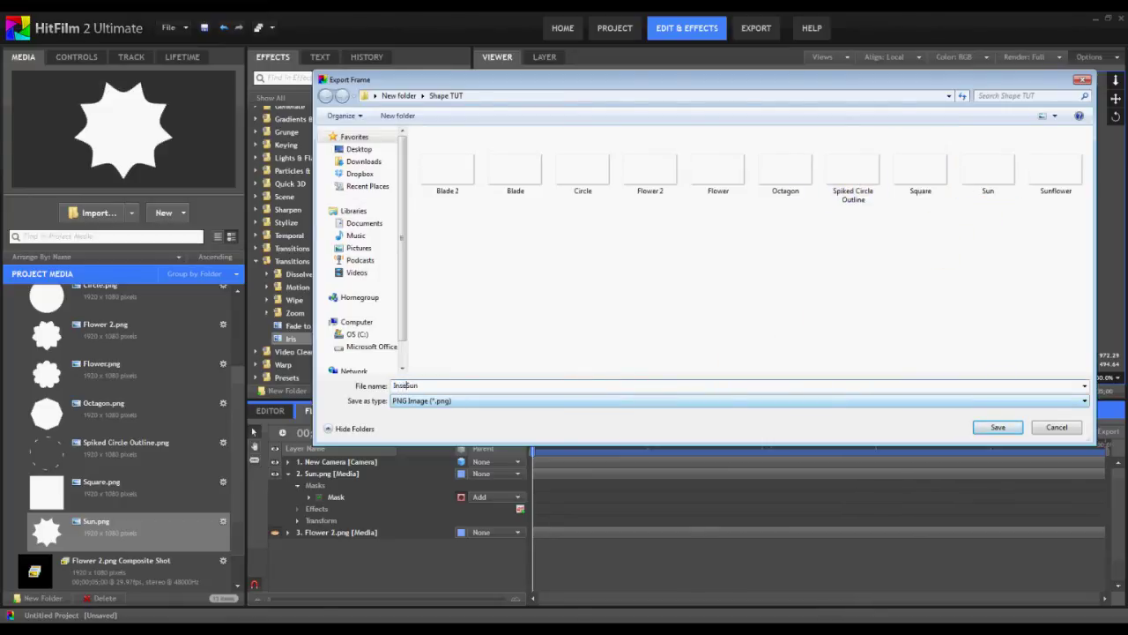
{"action": "key", "text": "Return"}
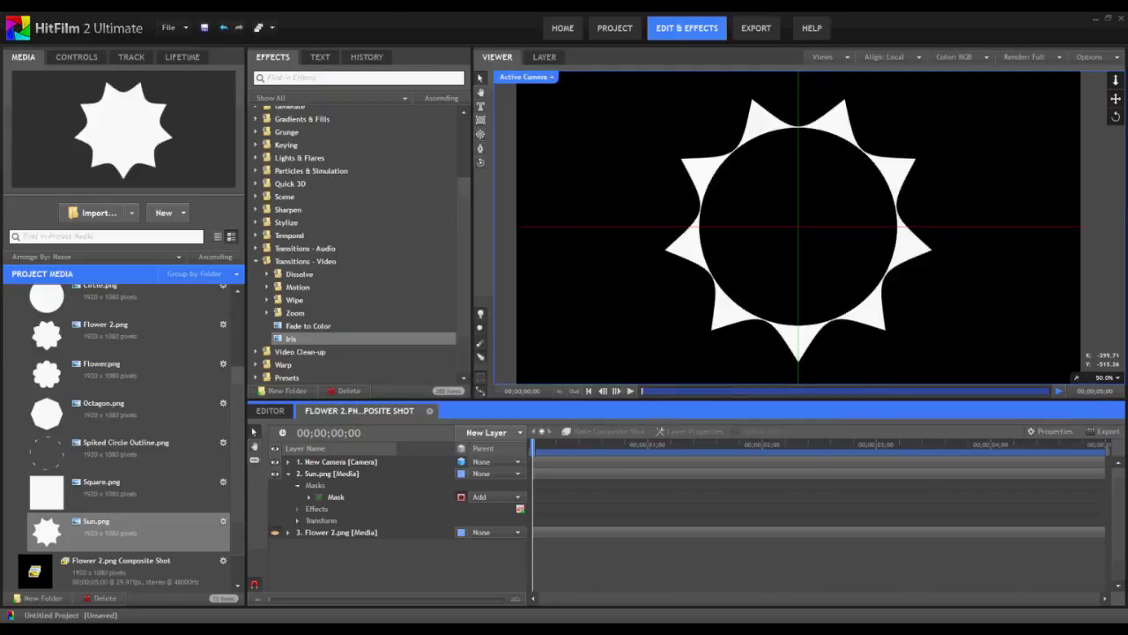
- Close the Flower 2.png composite shot and delete it from the project media
{"action": "left_click", "coordinate": [431, 413]}
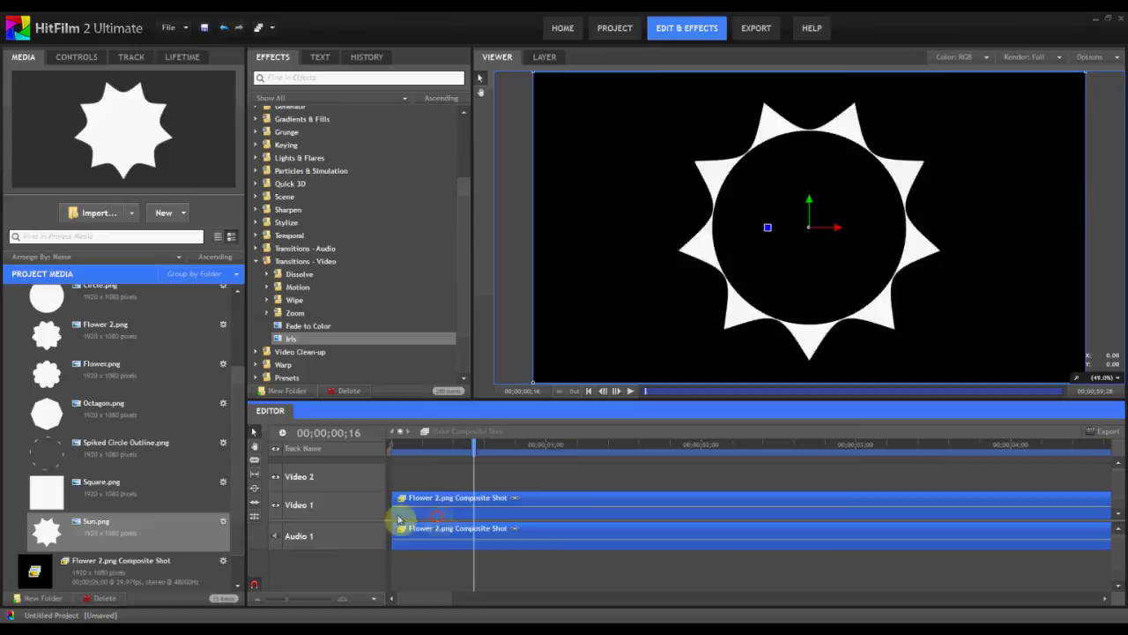
{"action": "left_click", "coordinate": [70, 559]}
{"action": "key", "text": "Delete"}
- Import only the Inset Sun and Sunflower PNGs from the Shape TUT folder into the Shapes media folder
{"action": "scroll", "coordinate": [76, 441], "scroll_direction": "up", "scroll_amount": 5}
{"action": "left_click", "coordinate": [41, 304]}
{"action": "left_click", "coordinate": [97, 215]}
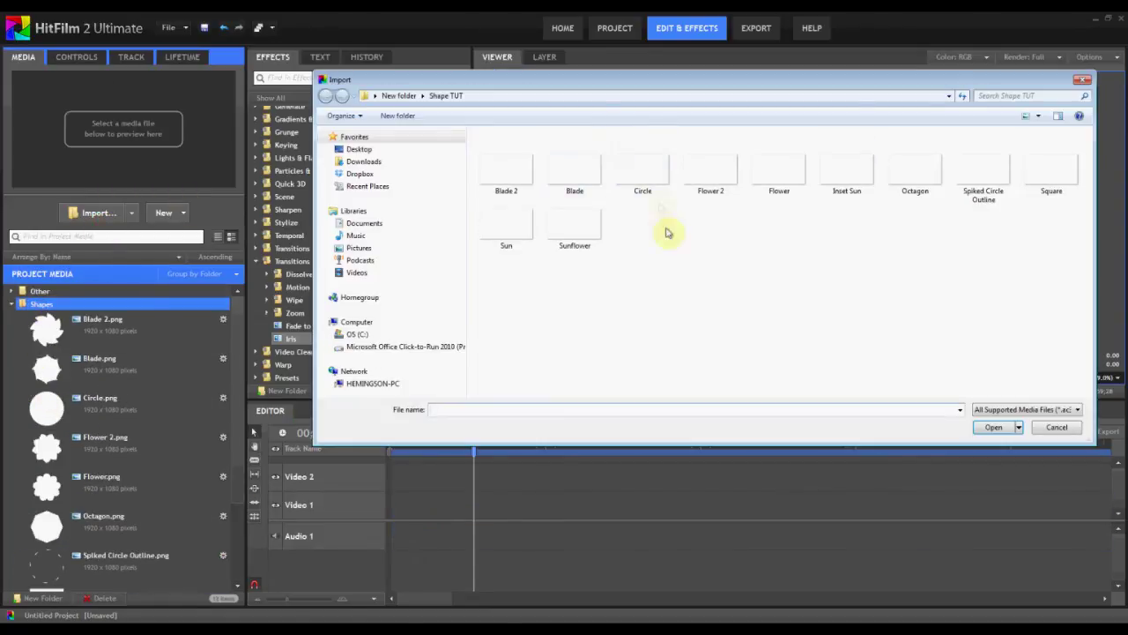
{"action": "left_click_drag", "start_coordinate": [983, 225], "coordinate": [520, 173]}
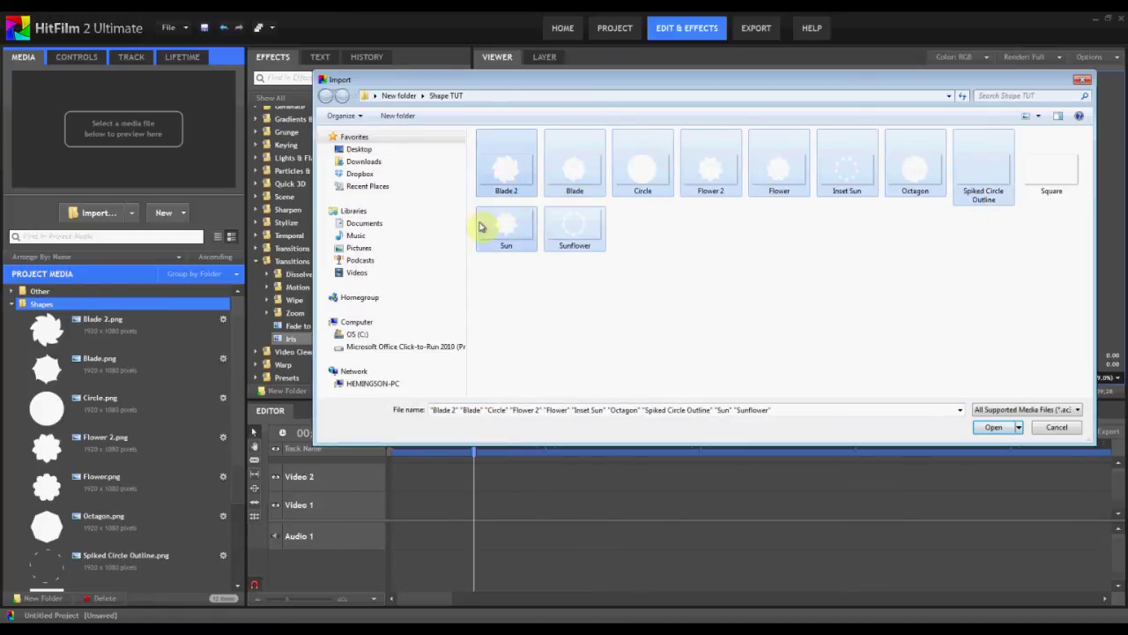
{"action": "left_click", "coordinate": [574, 228]}
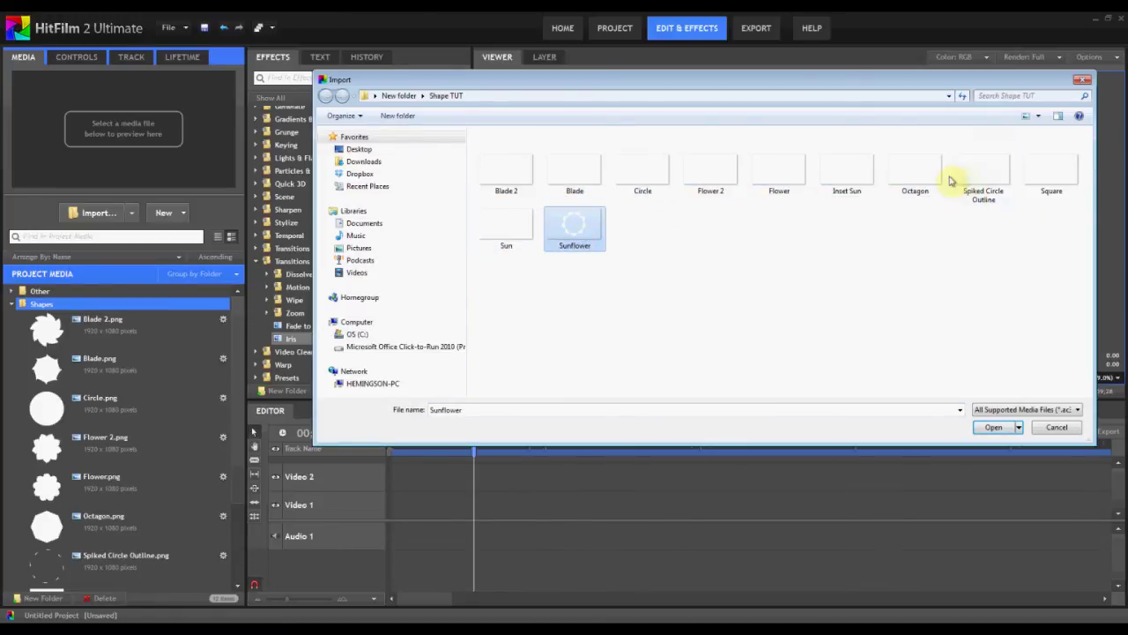
{"action": "left_click", "coordinate": [829, 182], "text": "ctrl"}
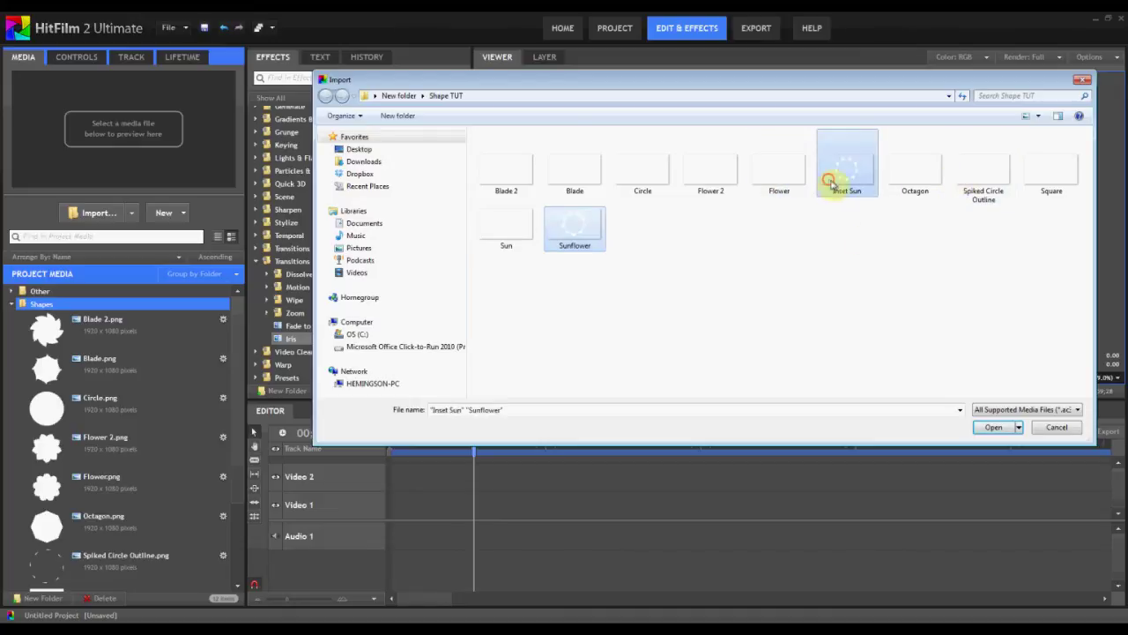
{"action": "left_click", "coordinate": [989, 424]}
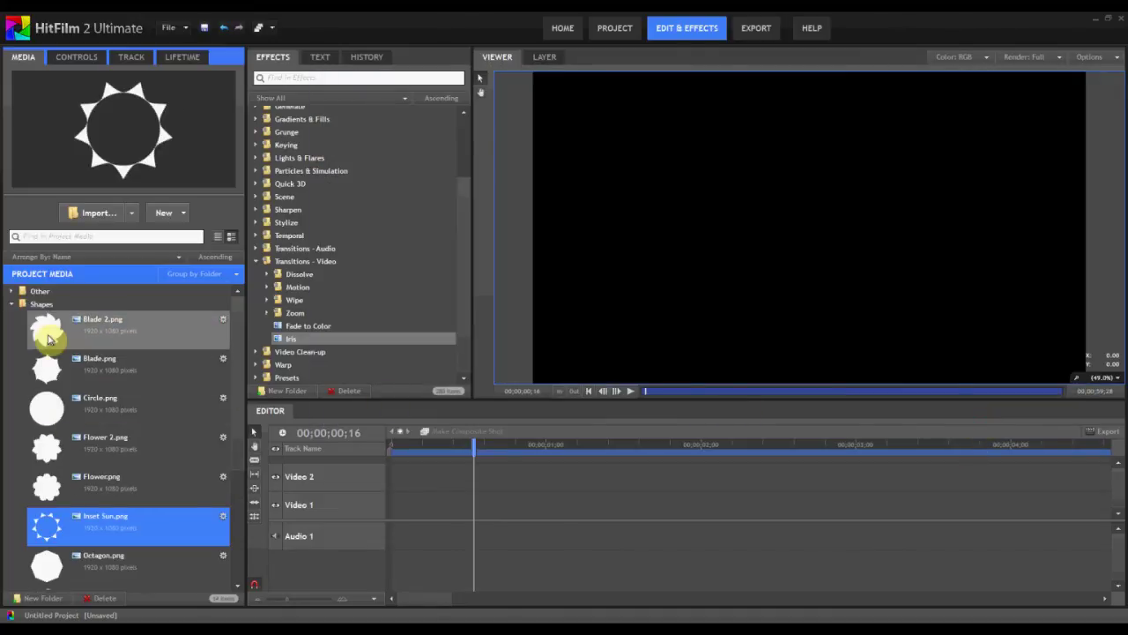
{"action": "left_click", "coordinate": [42, 326]}
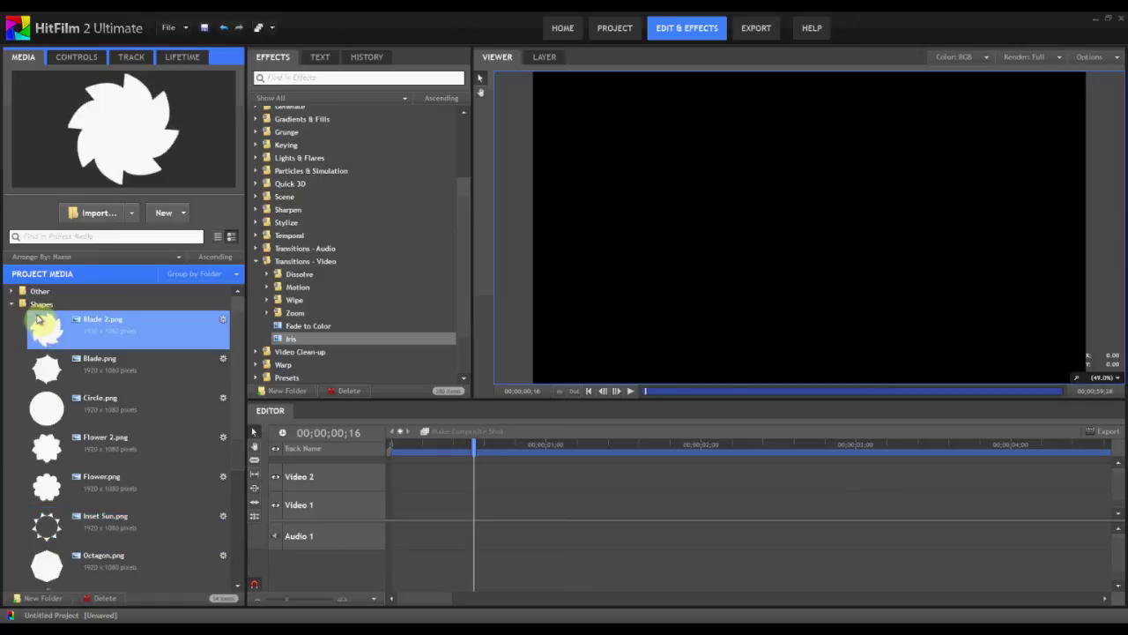
- Preview the Spiked Circle Outline.png shape from the Shapes media folder
{"action": "scroll", "coordinate": [84, 405], "scroll_direction": "down", "scroll_amount": 3}
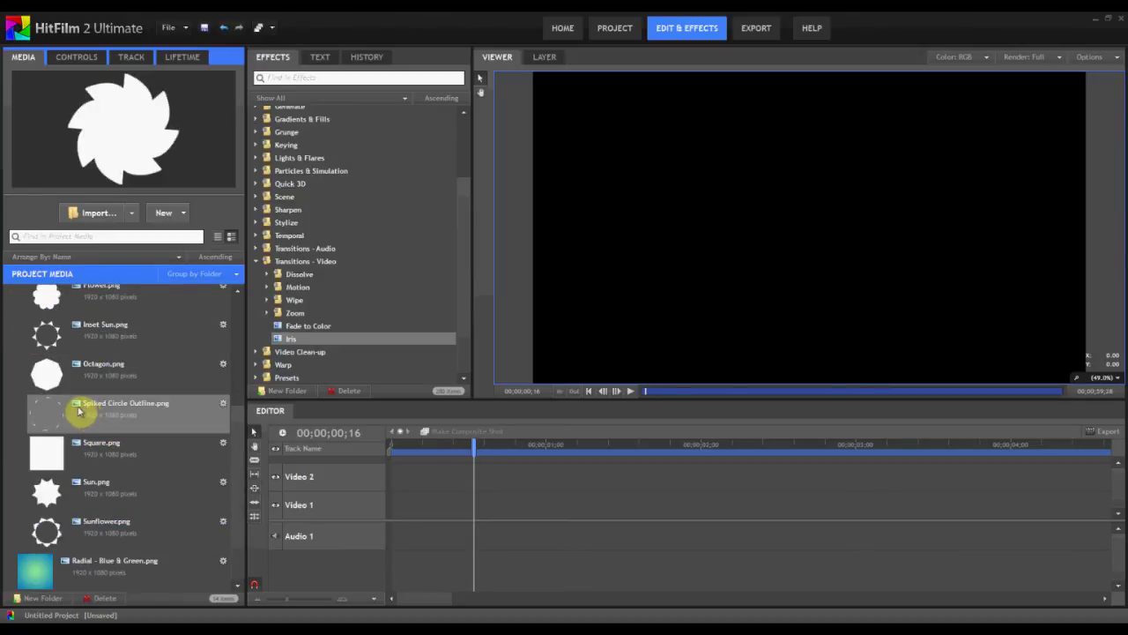
{"action": "left_click", "coordinate": [78, 411]}
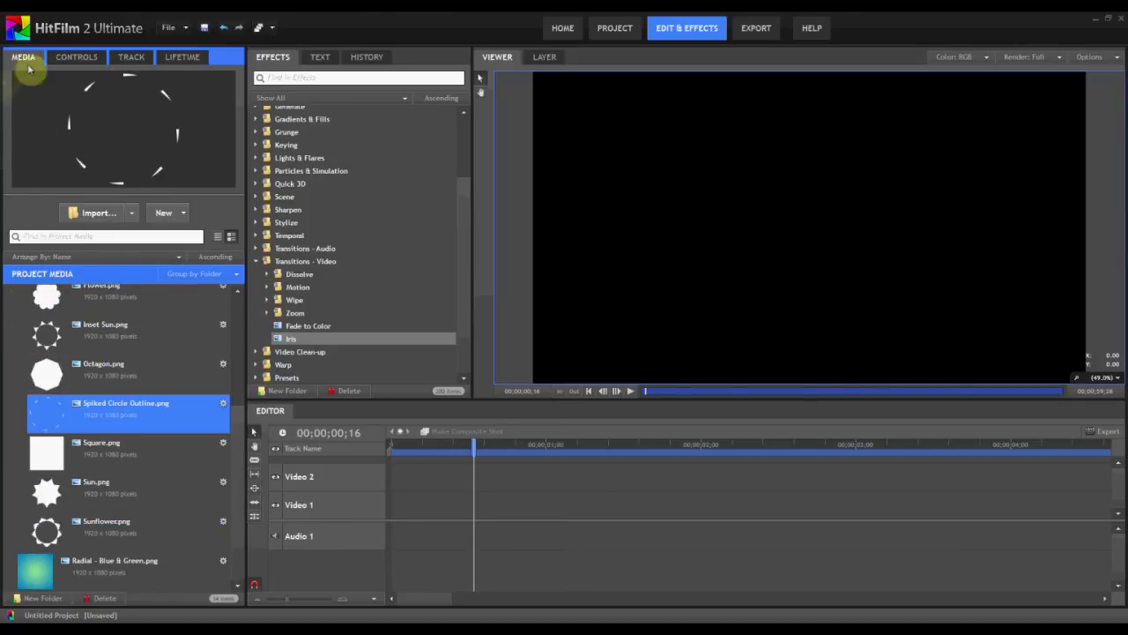
{"action": "scroll", "coordinate": [79, 335], "scroll_direction": "up", "scroll_amount": 5}
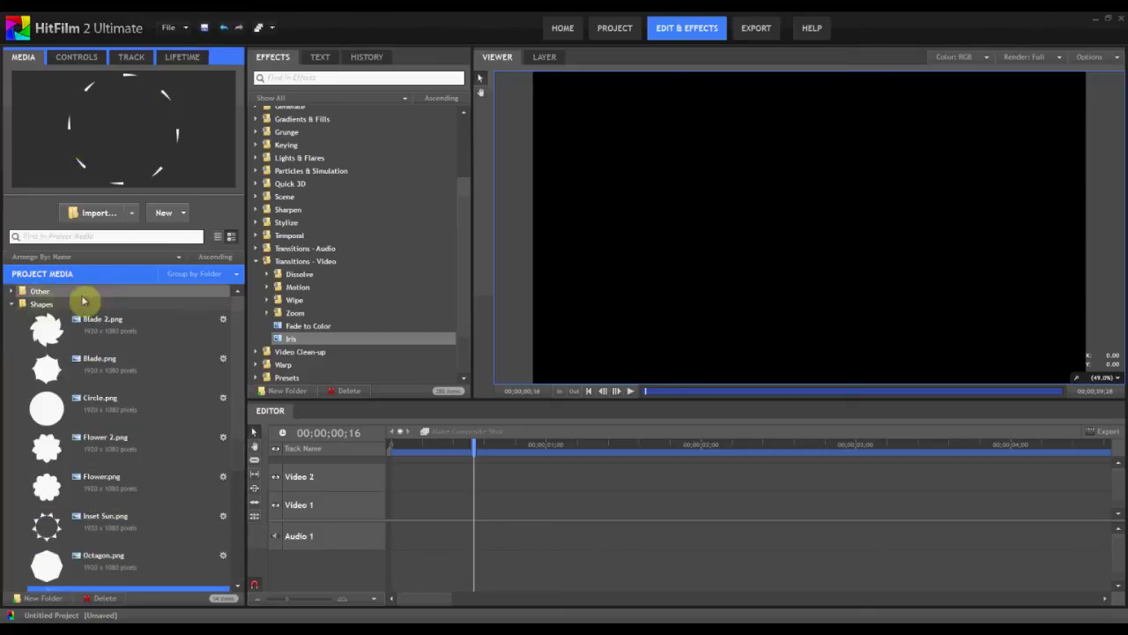
- Create a 1080p 29.97 composite shot named Dashed Circle with a duration of 5 seconds
{"action": "left_click", "coordinate": [162, 215]}
{"action": "left_click", "coordinate": [175, 242]}
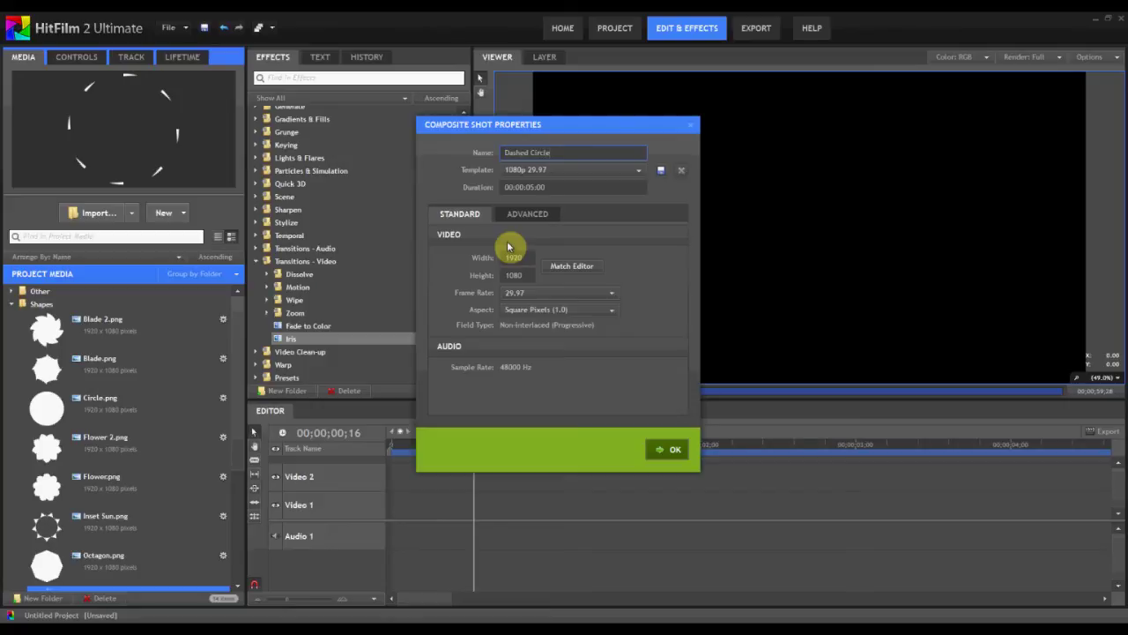
{"action": "key", "text": "Return"}
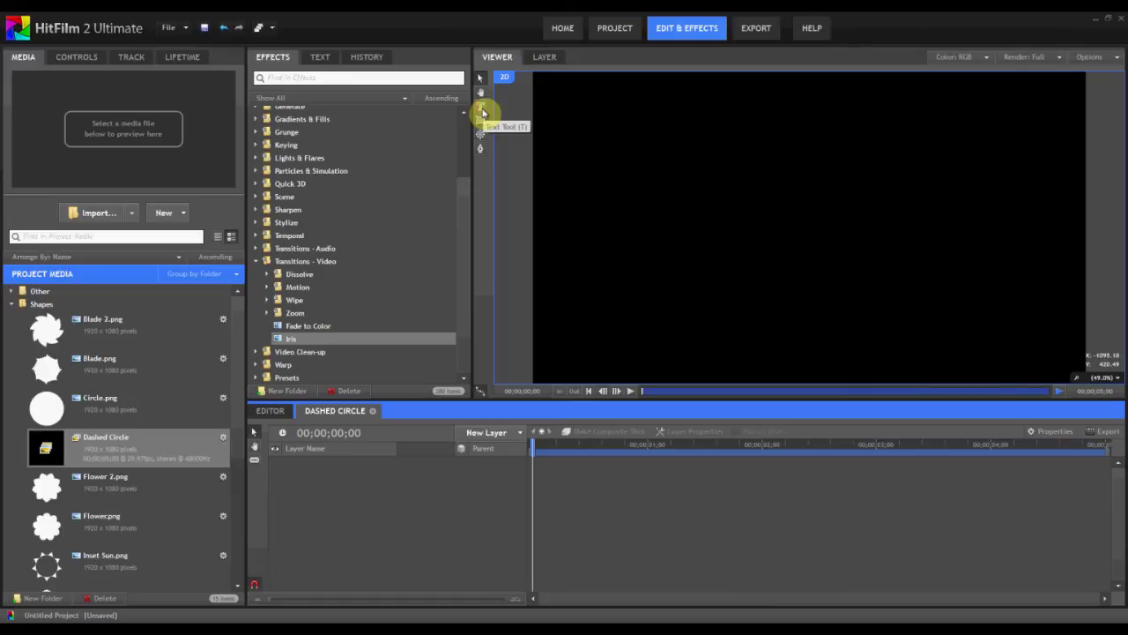
- Draw a text box spanning the full width of the frame and enter a short row of dashes
{"action": "left_click", "coordinate": [481, 108]}
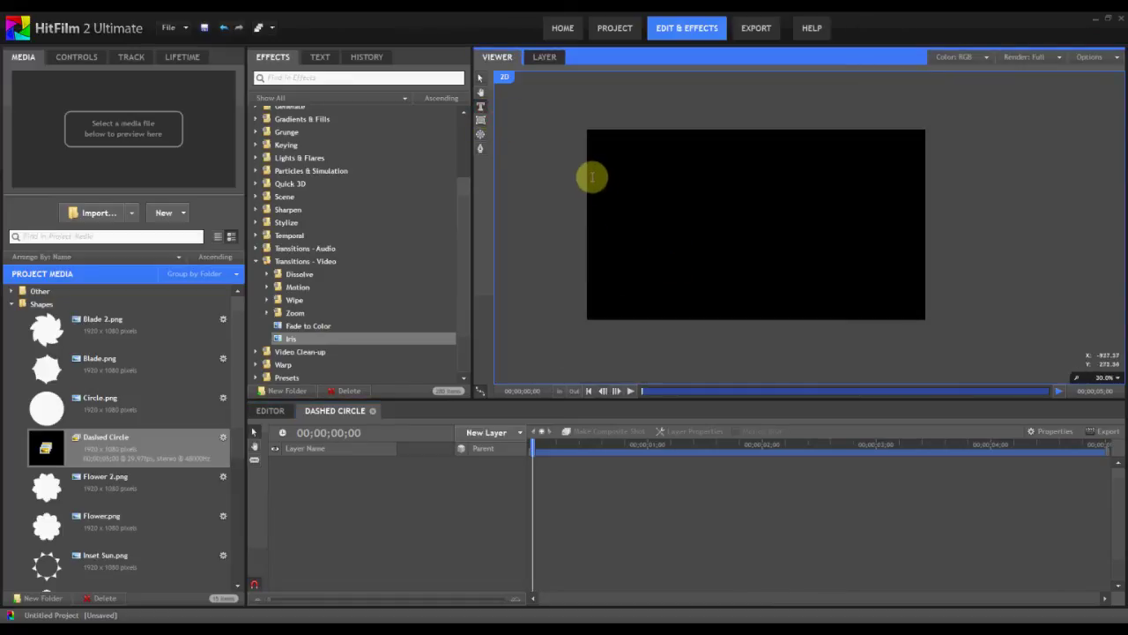
{"action": "left_click", "coordinate": [584, 173]}
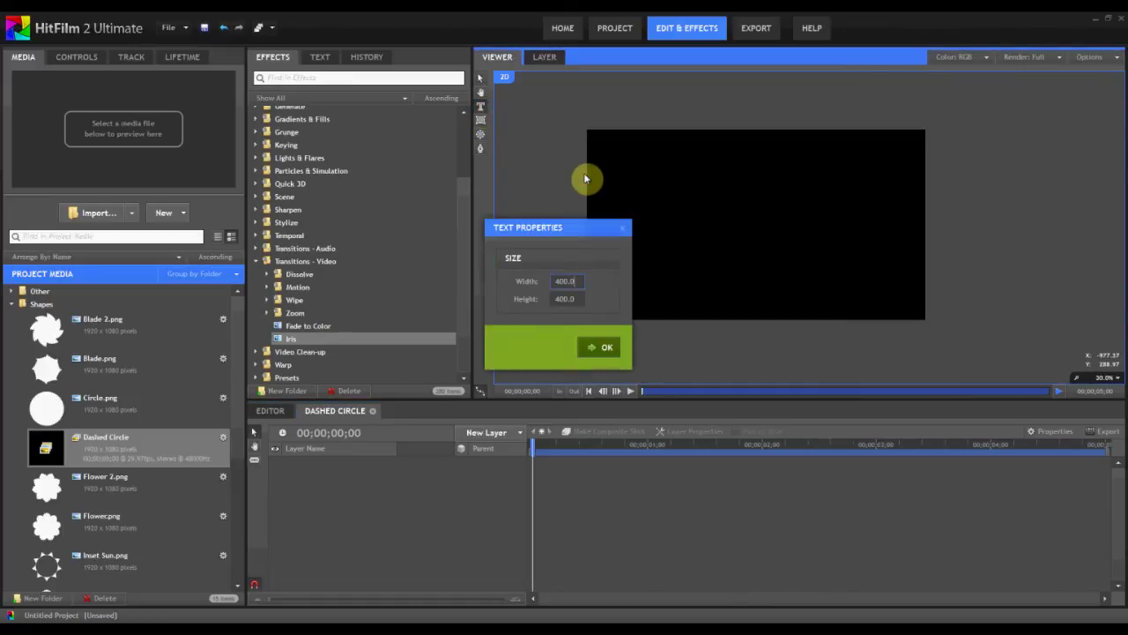
{"action": "left_click_drag", "start_coordinate": [589, 183], "coordinate": [926, 267]}
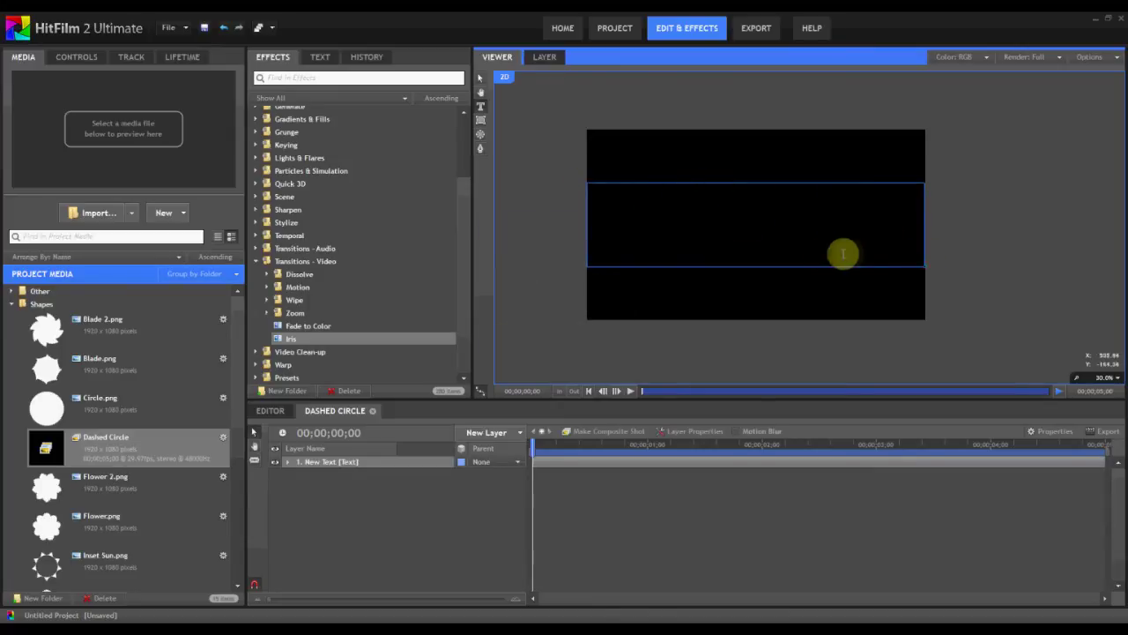
{"action": "scroll", "coordinate": [793, 255], "scroll_direction": "up", "scroll_amount": 1}
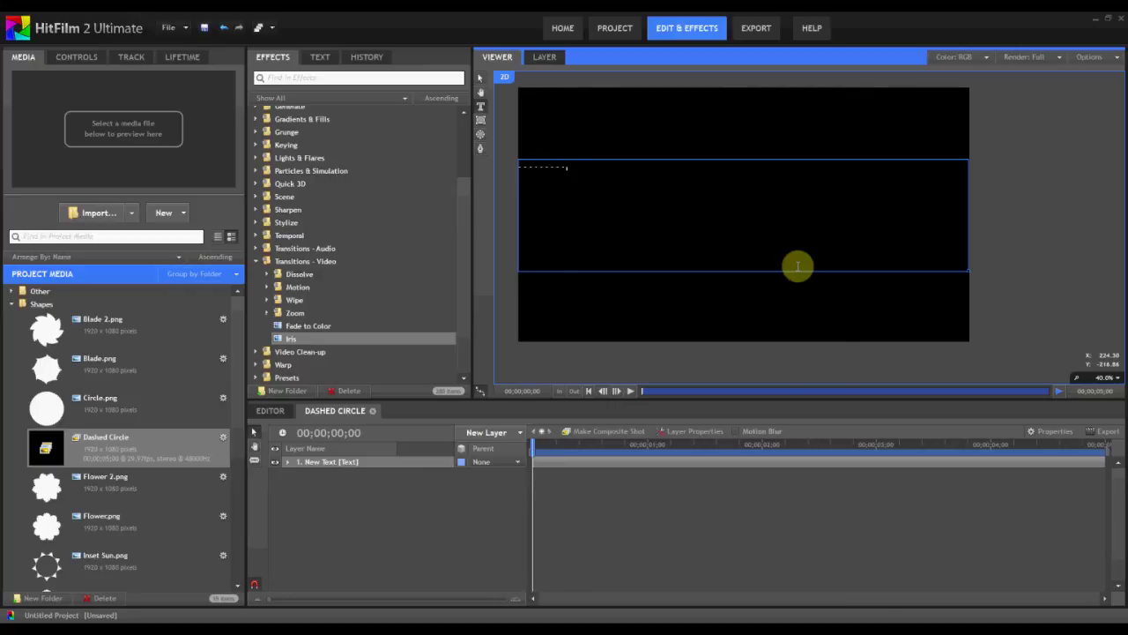
- Set the dashes' font to Arial Black and their size to 117 px
{"action": "left_click", "coordinate": [320, 57]}
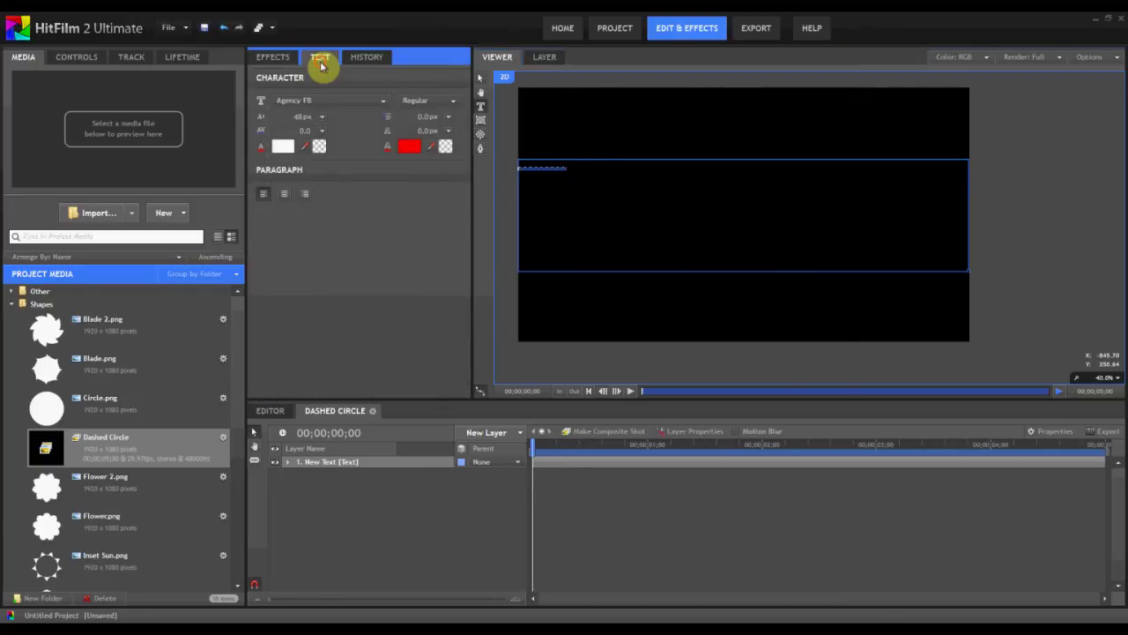
{"action": "left_click", "coordinate": [299, 102]}
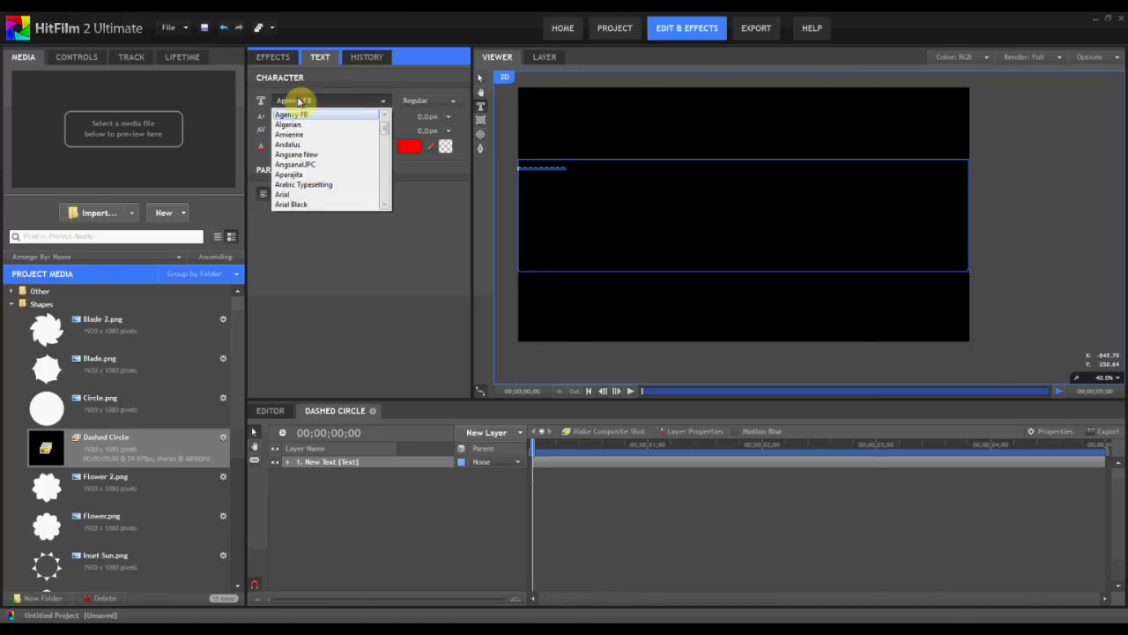
{"action": "left_click", "coordinate": [301, 206]}
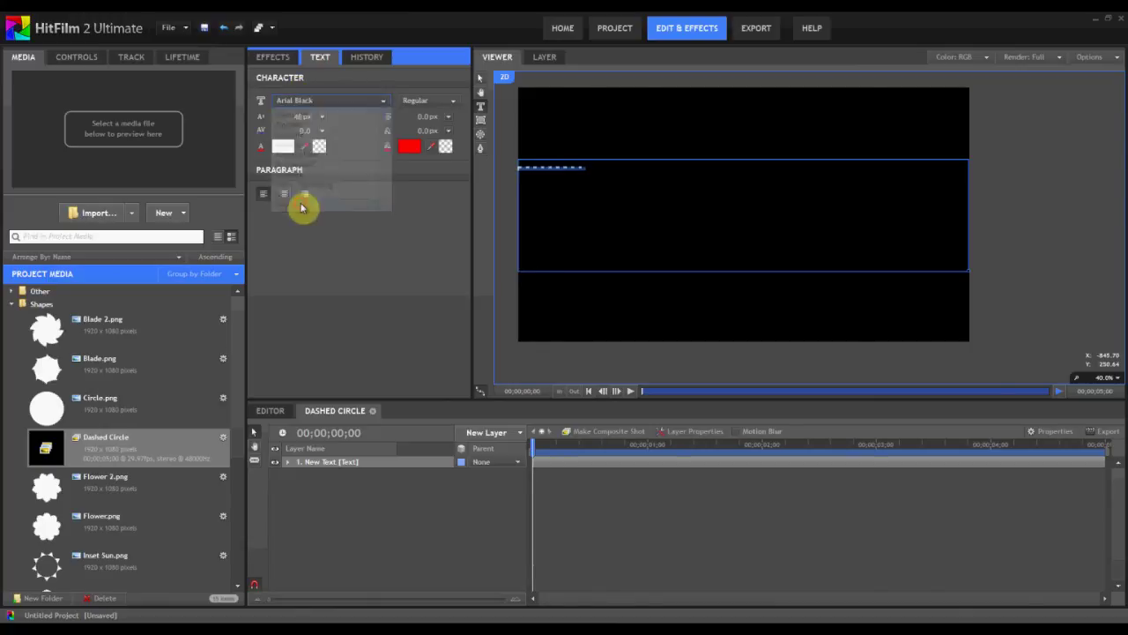
{"action": "left_click_drag", "start_coordinate": [303, 116], "coordinate": [353, 116]}
- Extend the row of dashes until it fills the full width of the text box
{"action": "left_click", "coordinate": [750, 184]}
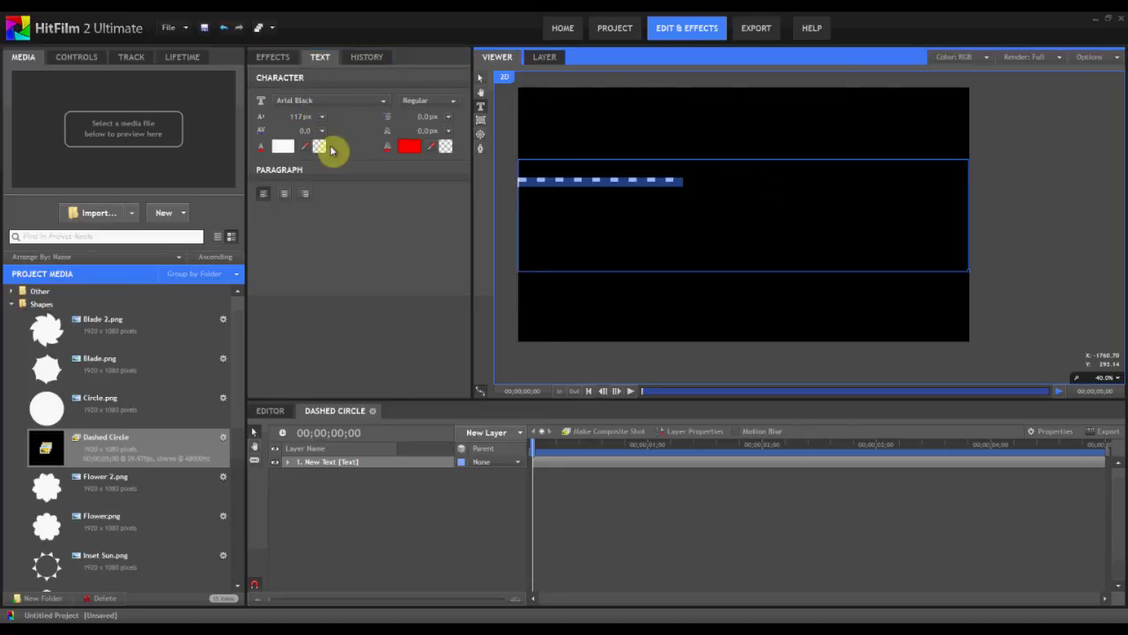
{"action": "left_click", "coordinate": [750, 179]}
{"action": "type", "text": "- - - - - - - - - - - - - - - - - -"}
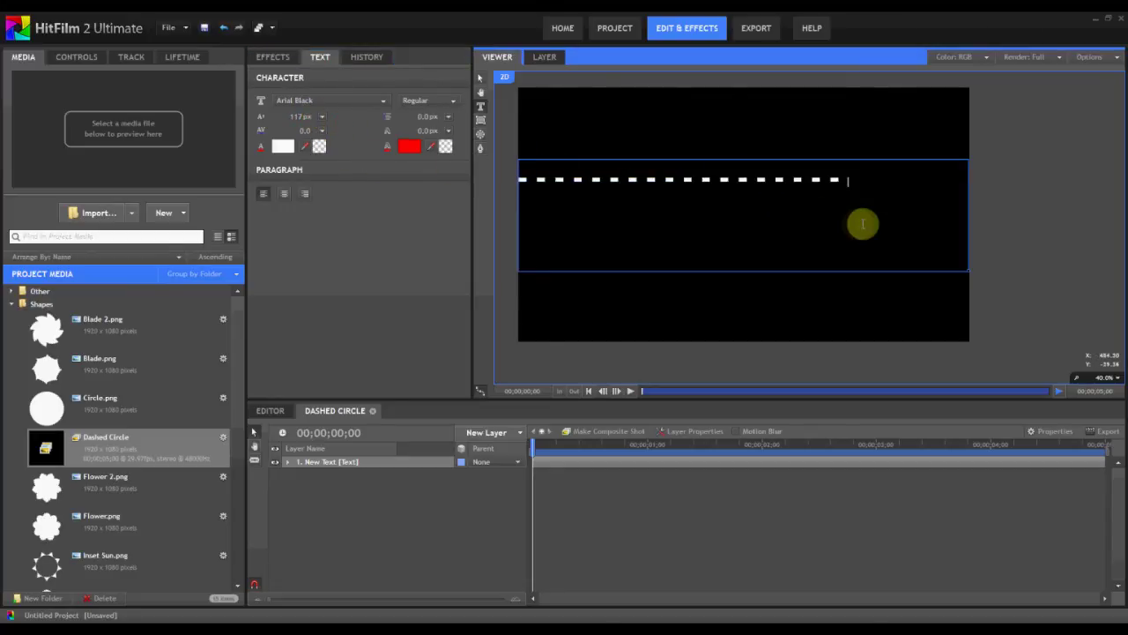
{"action": "left_click_drag", "start_coordinate": [716, 222], "coordinate": [466, 232]}
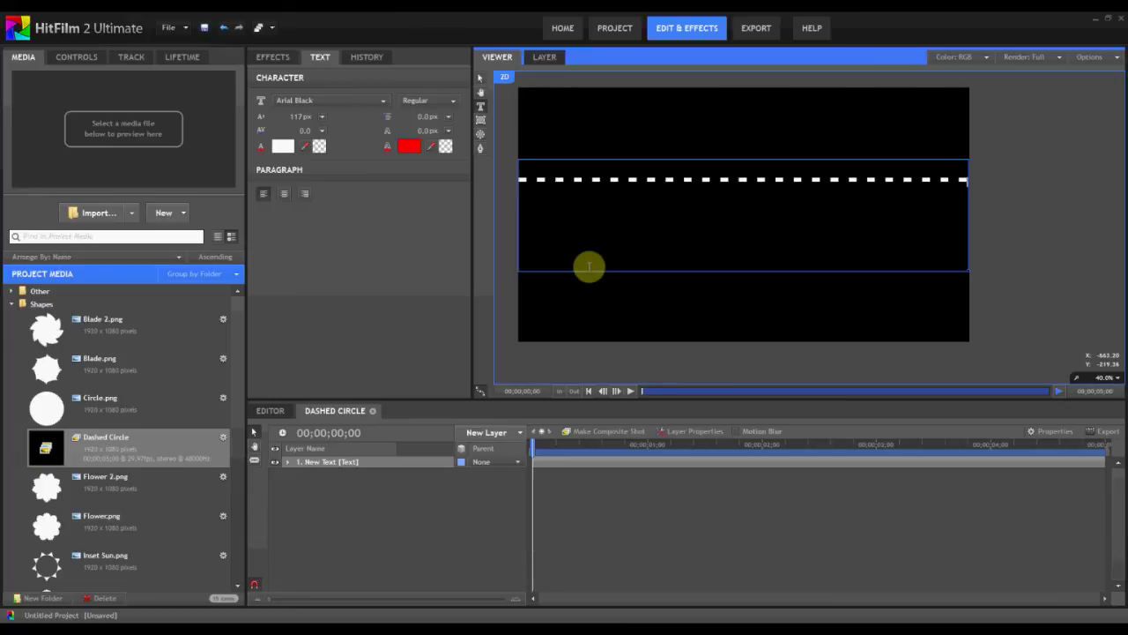
- Apply the Polar Warp effect to the dashed text layer
{"action": "left_click", "coordinate": [285, 58]}
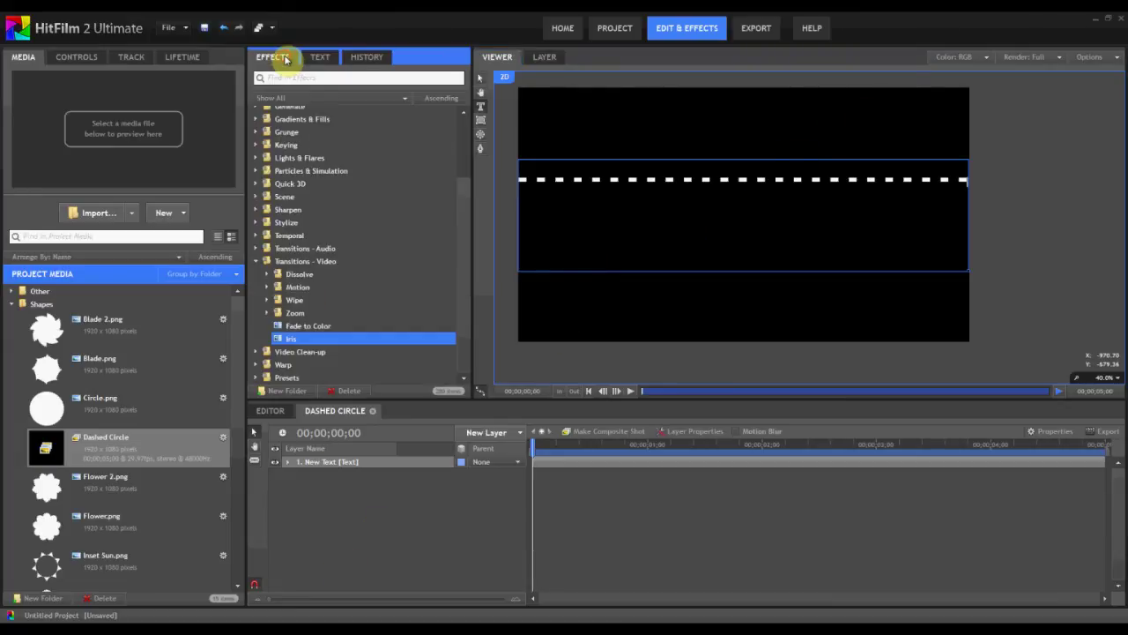
{"action": "left_click", "coordinate": [256, 261]}
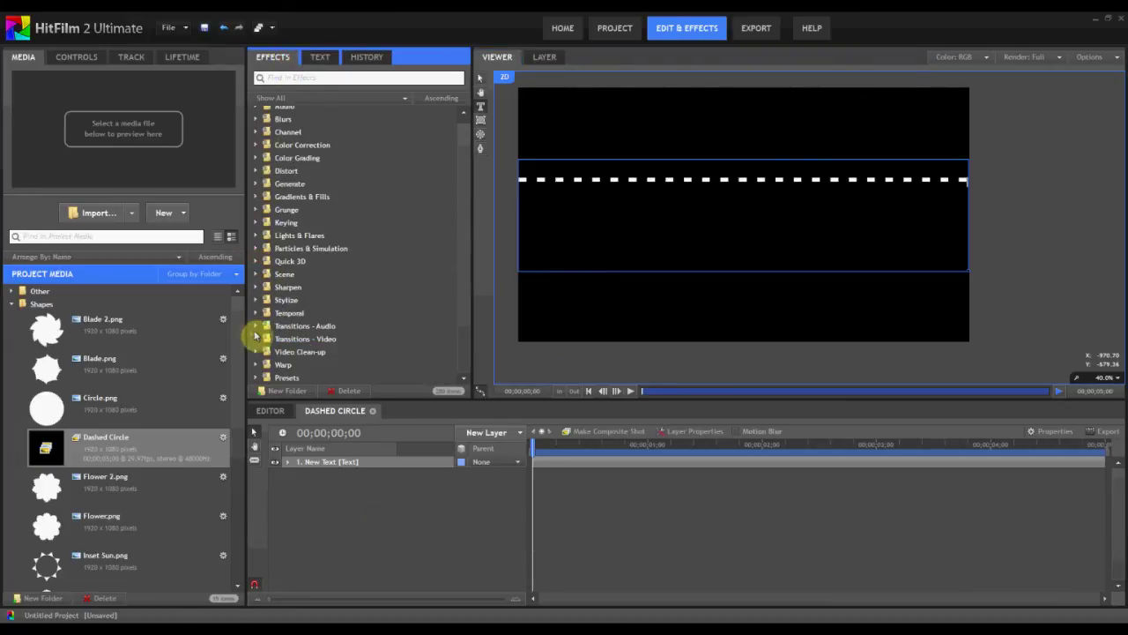
{"action": "left_click", "coordinate": [257, 364]}
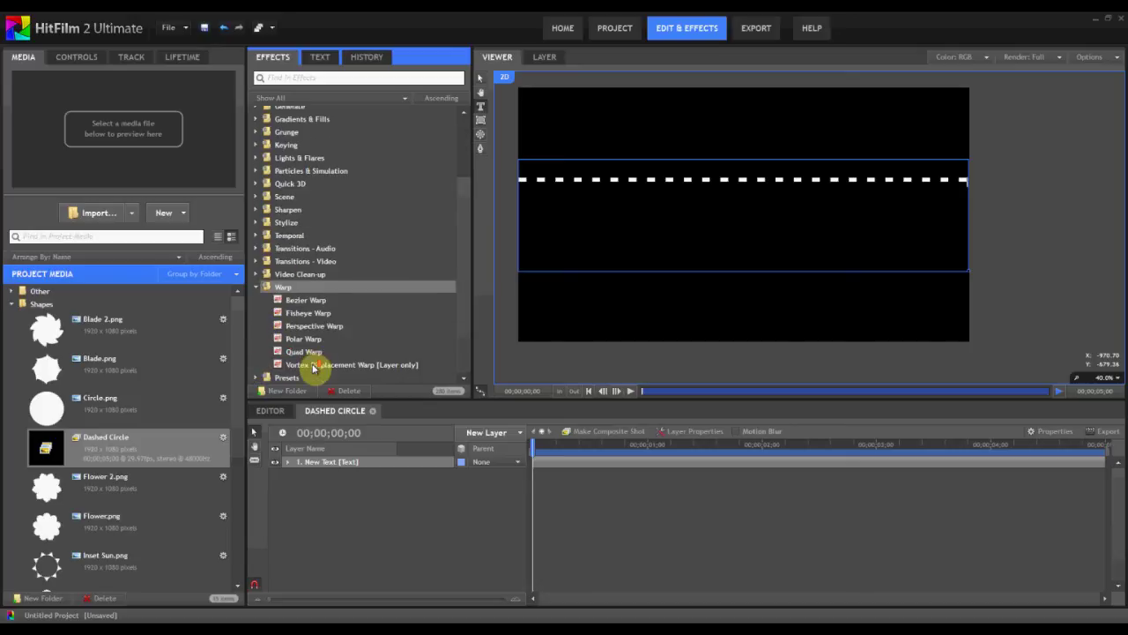
{"action": "left_click_drag", "start_coordinate": [308, 339], "coordinate": [368, 463]}
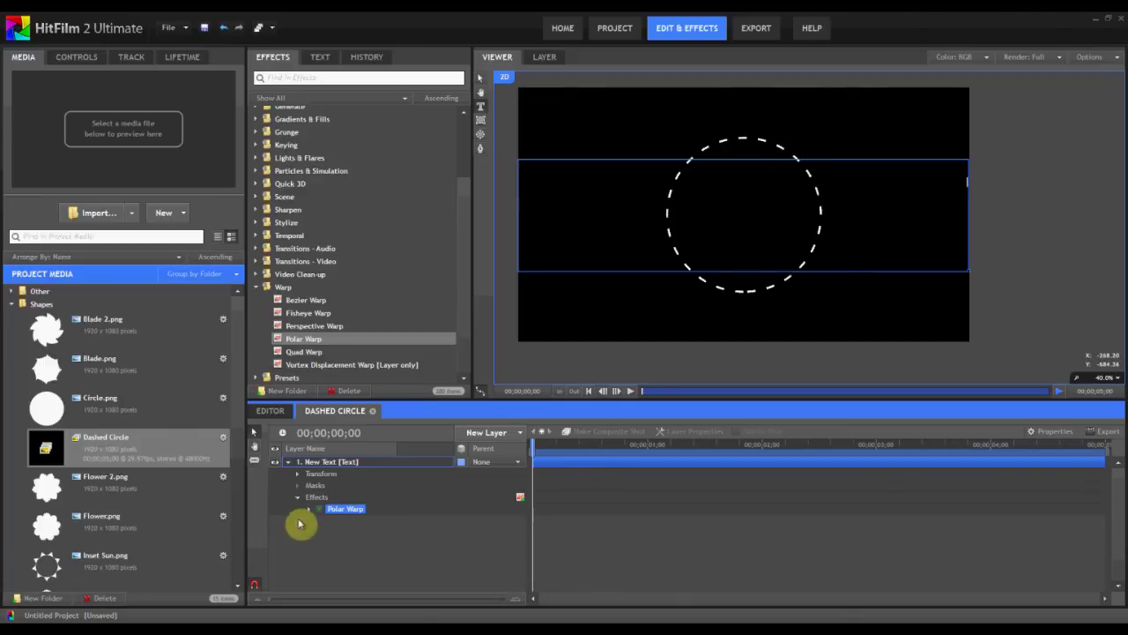
- Set the Polar Warp's Range to 193° and enlarge the dashed circle with an End Radius of 719
{"action": "left_click", "coordinate": [309, 511]}
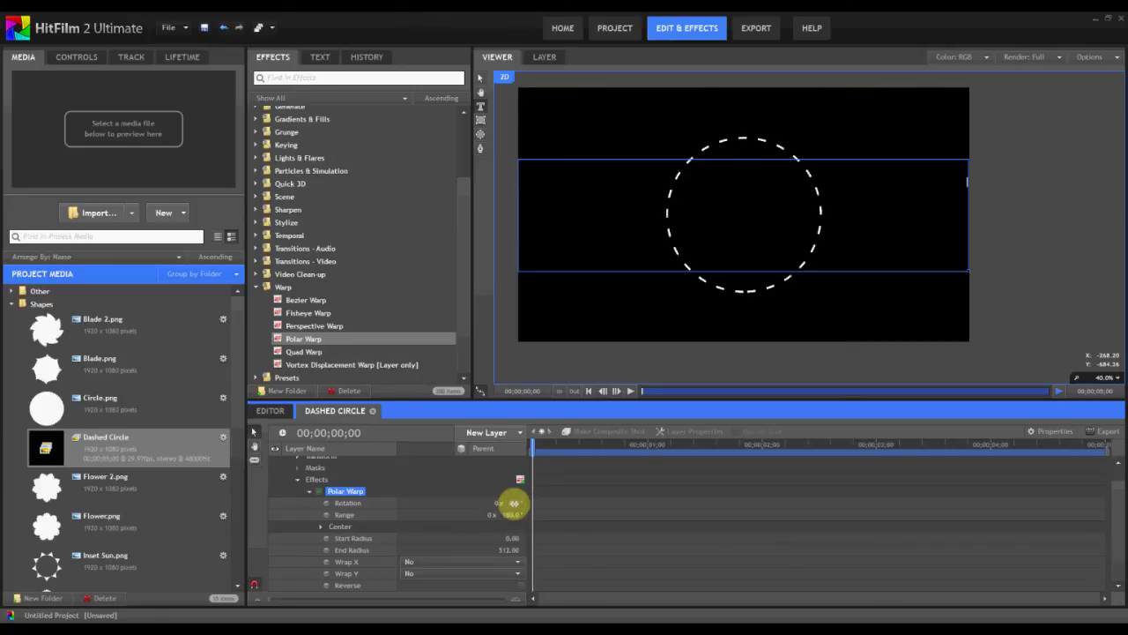
{"action": "left_click_drag", "start_coordinate": [514, 503], "coordinate": [499, 521]}
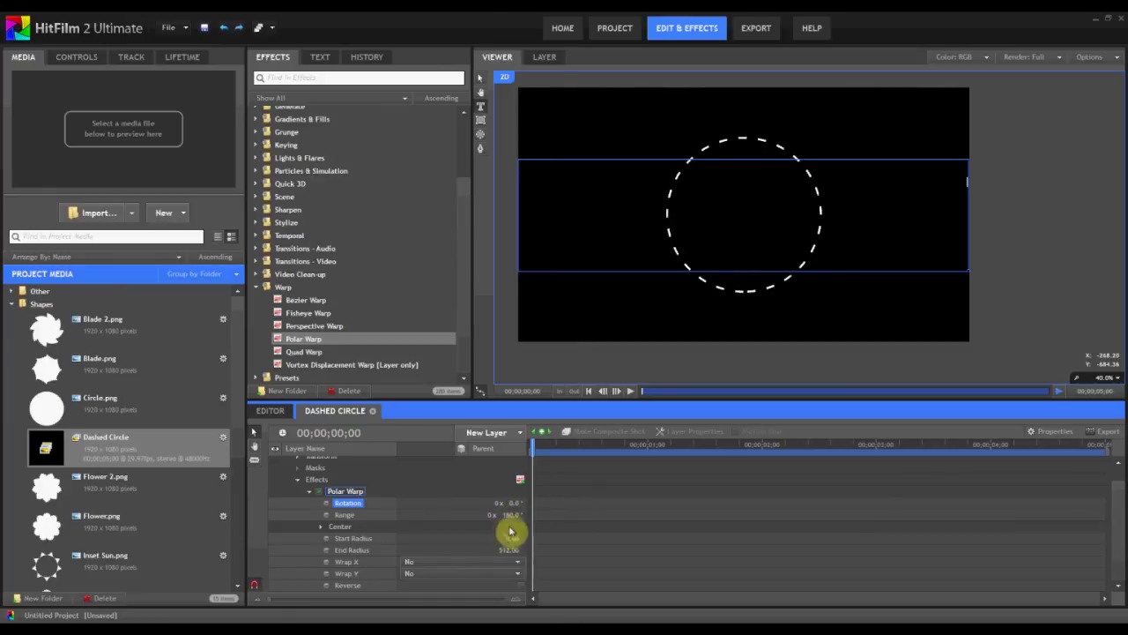
{"action": "left_click_drag", "start_coordinate": [512, 513], "coordinate": [520, 512]}
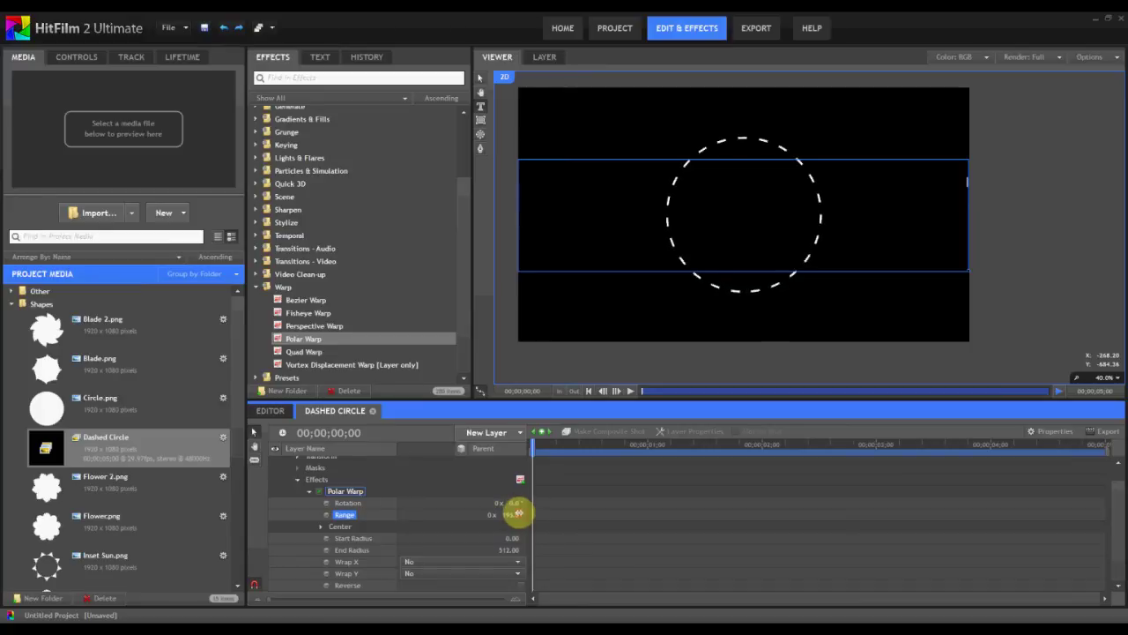
{"action": "scroll", "coordinate": [723, 290], "scroll_direction": "up", "scroll_amount": 2}
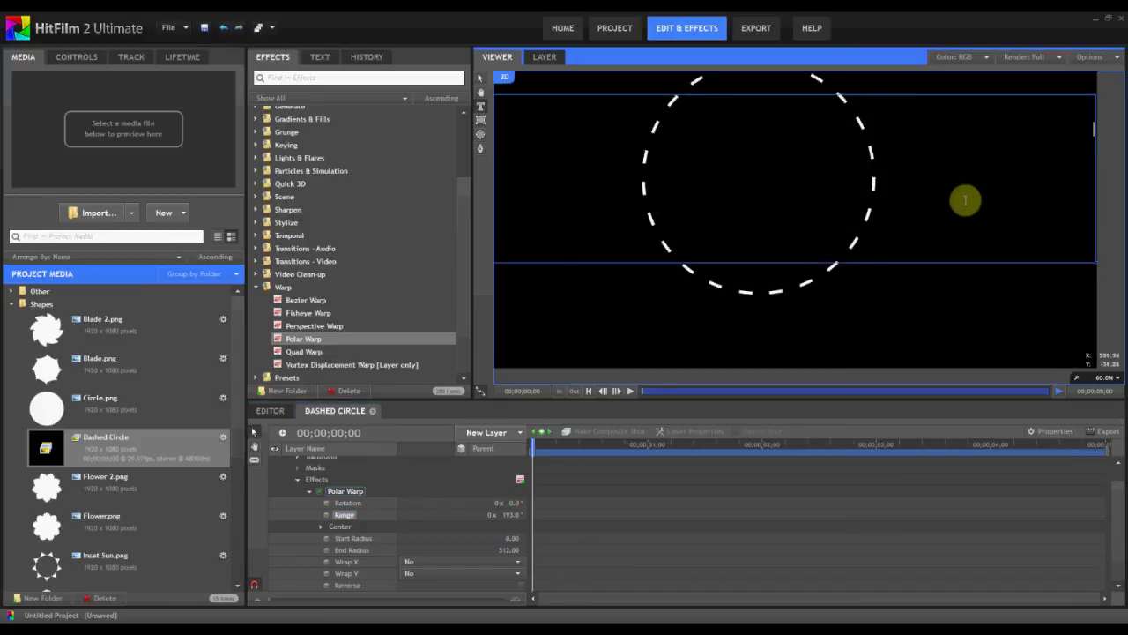
{"action": "scroll", "coordinate": [723, 177], "scroll_direction": "down", "scroll_amount": 2}
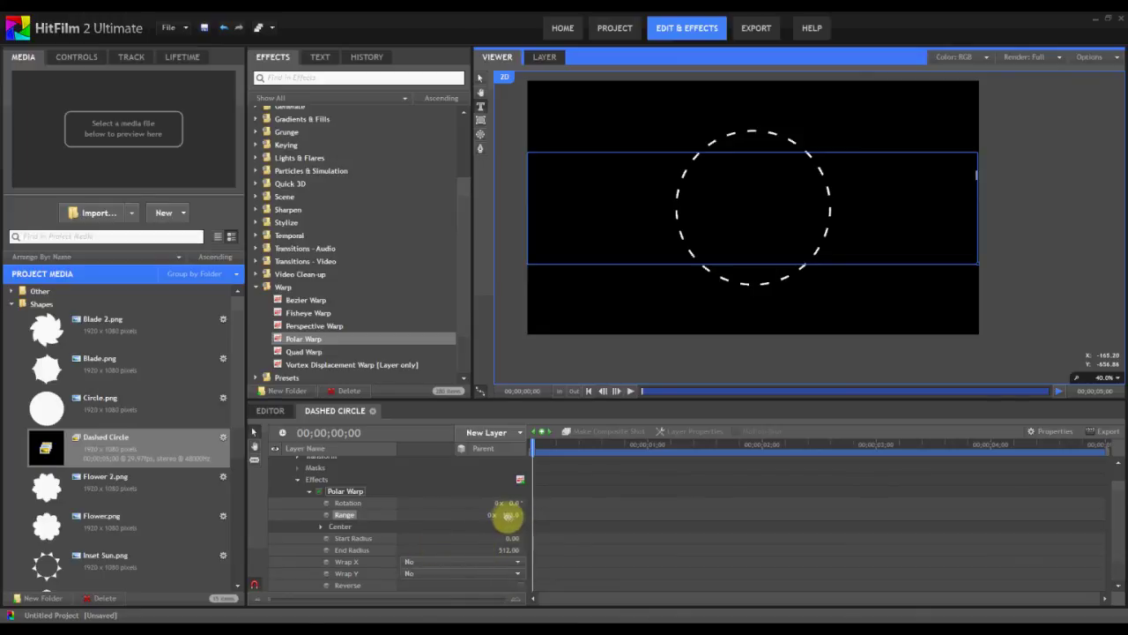
{"action": "left_click_drag", "start_coordinate": [509, 514], "coordinate": [981, 516]}
{"action": "left_click_drag", "start_coordinate": [783, 518], "coordinate": [732, 494]}
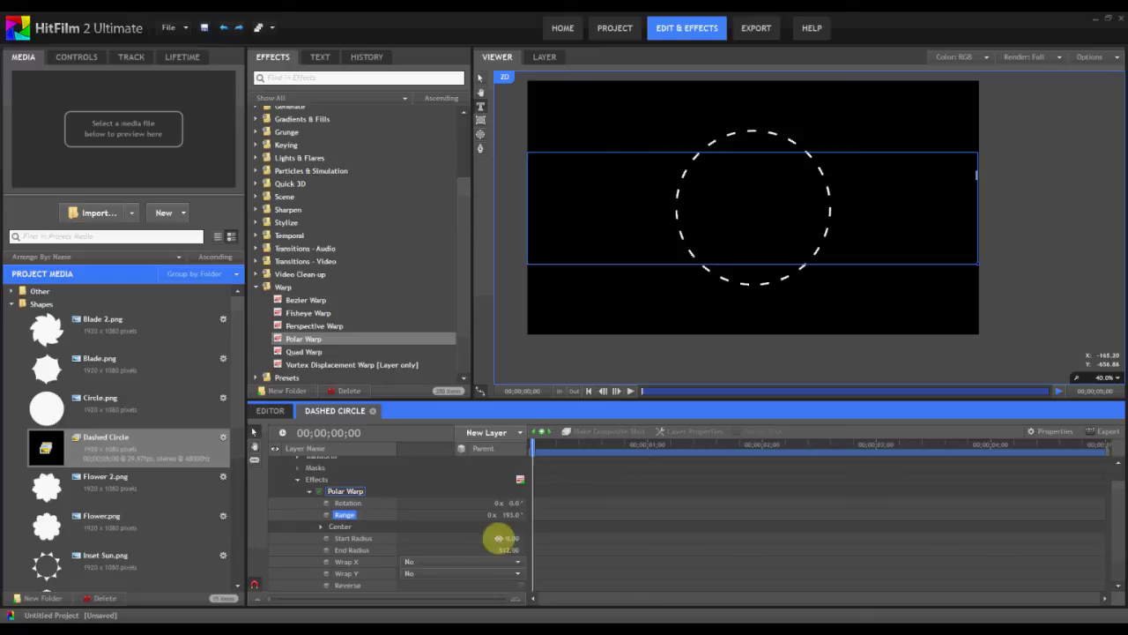
{"action": "left_click_drag", "start_coordinate": [505, 549], "coordinate": [605, 528]}
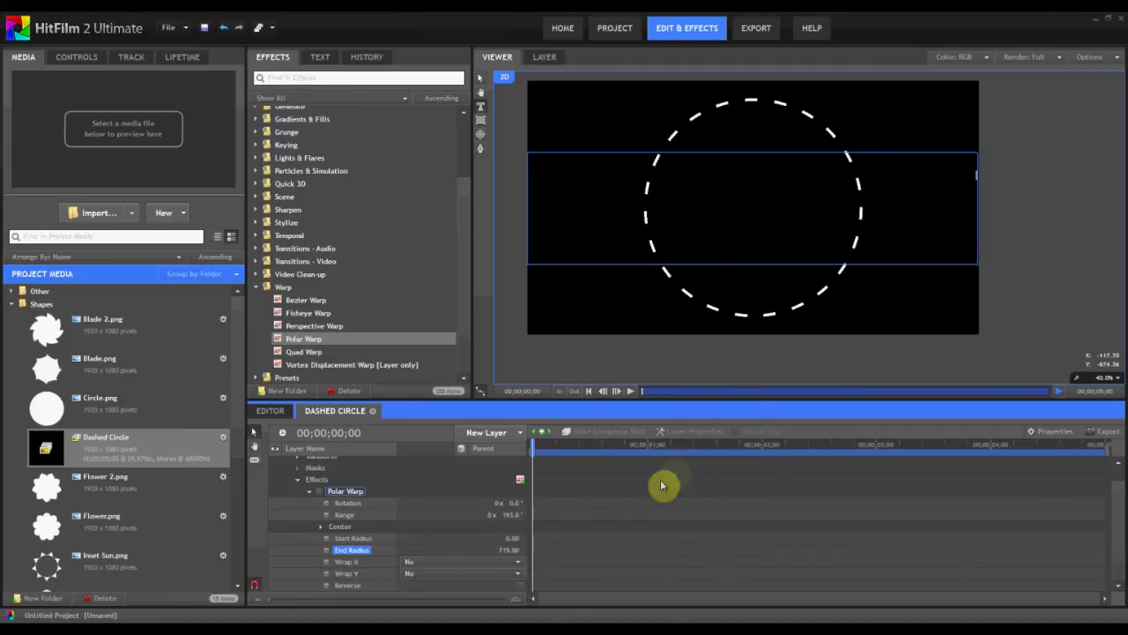
- Export the current frame as a PNG image named Dashed Circle 1 in the Shape TUT folder
{"action": "left_click", "coordinate": [1114, 58]}
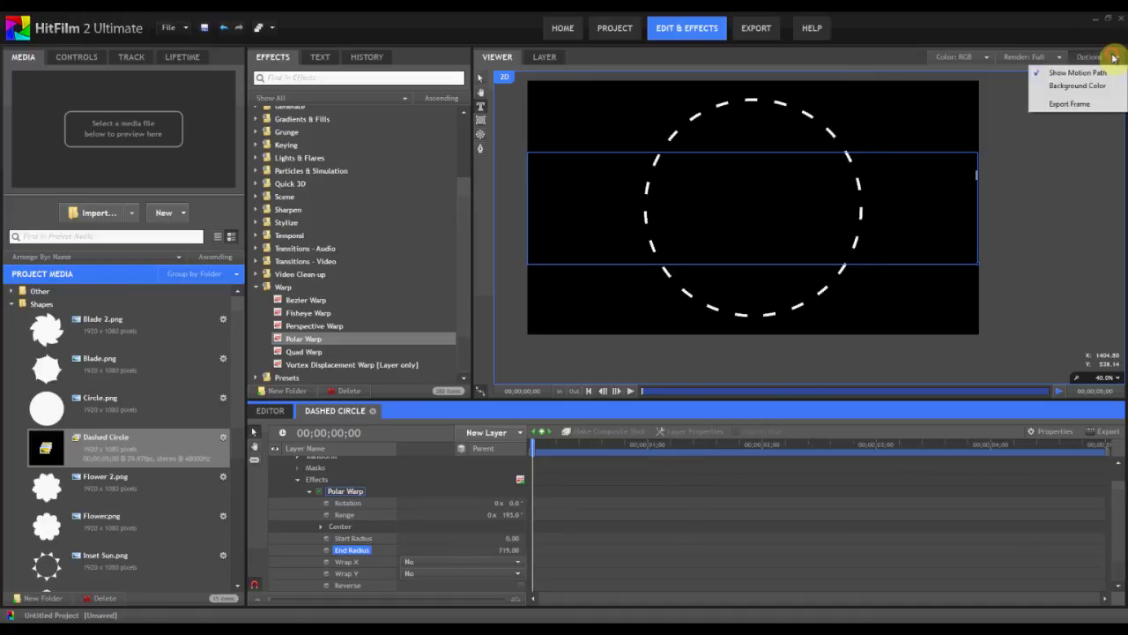
{"action": "left_click", "coordinate": [1085, 104]}
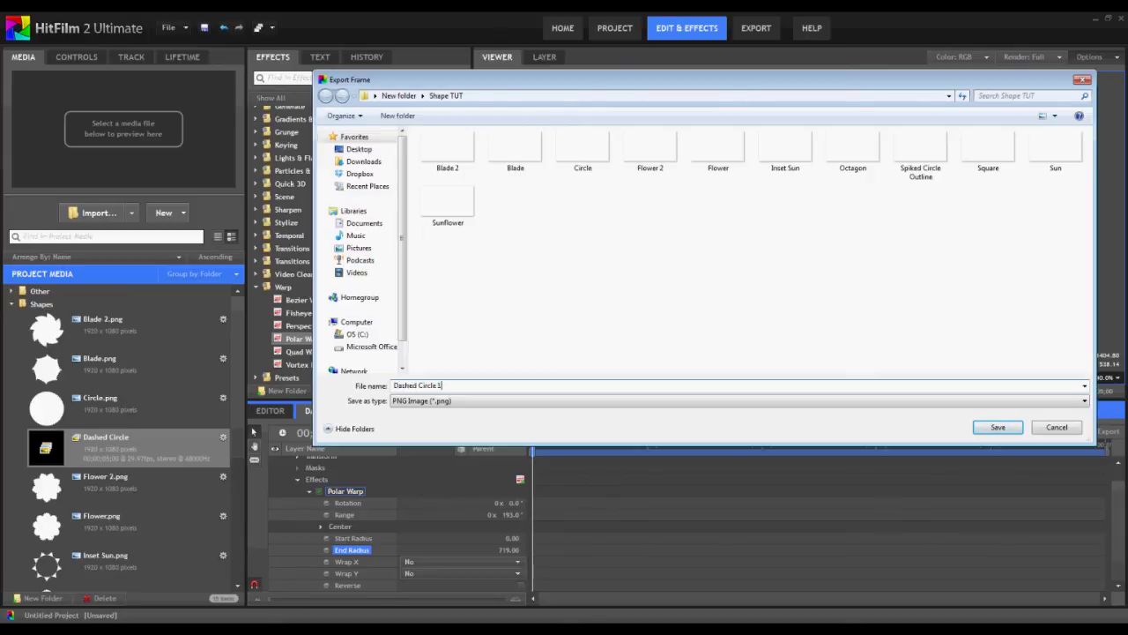
{"action": "key", "text": "Return"}
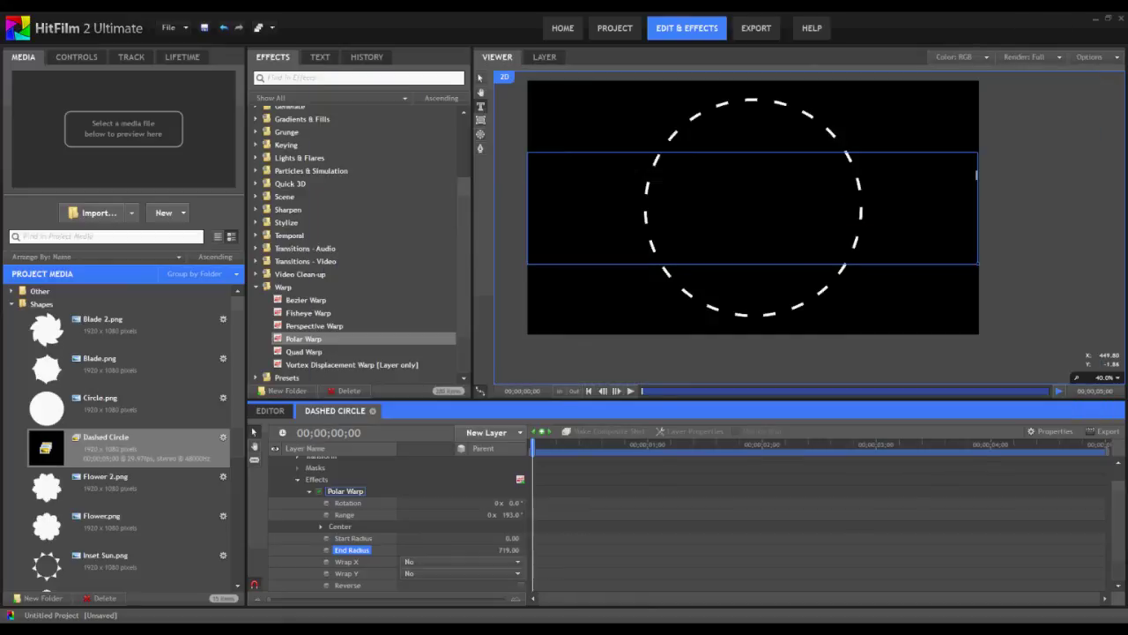
- Turn off the Polar Warp on the text layer and reduce the dashes' font size to 56 px
{"action": "left_click", "coordinate": [320, 494]}
{"action": "left_click", "coordinate": [785, 203]}
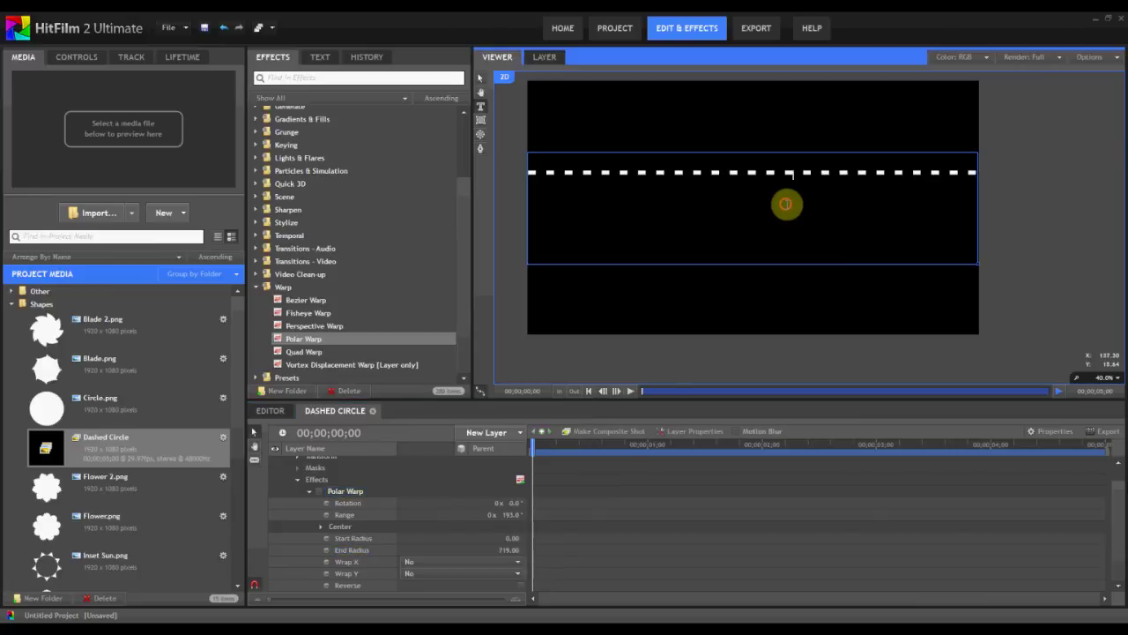
{"action": "left_click", "coordinate": [639, 208]}
{"action": "left_click", "coordinate": [320, 57]}
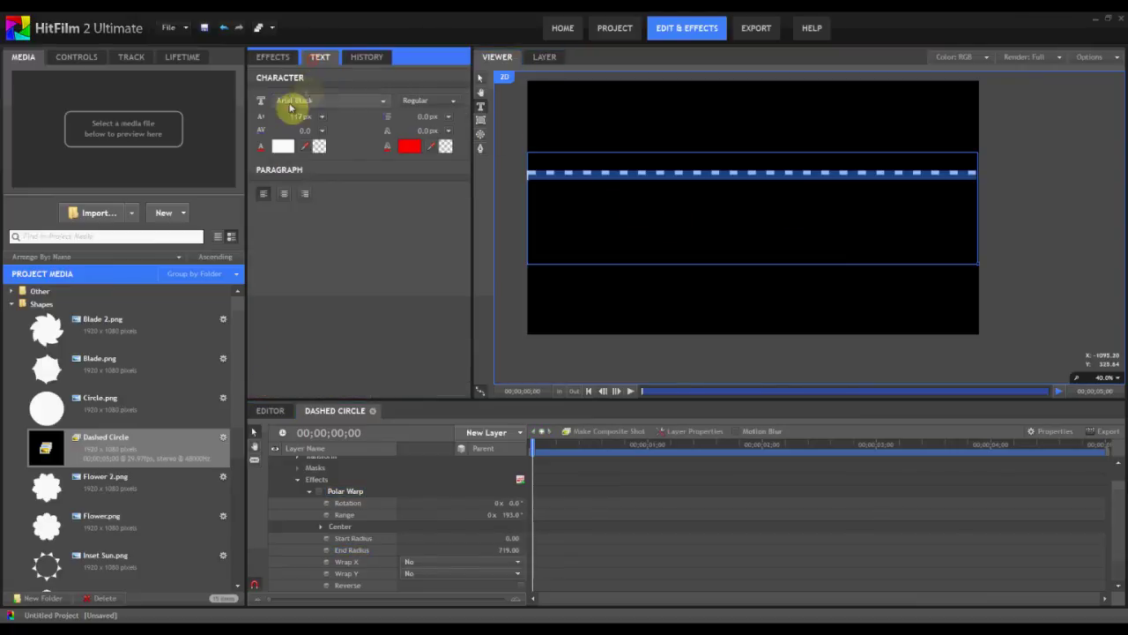
{"action": "left_click_drag", "start_coordinate": [297, 118], "coordinate": [277, 116]}
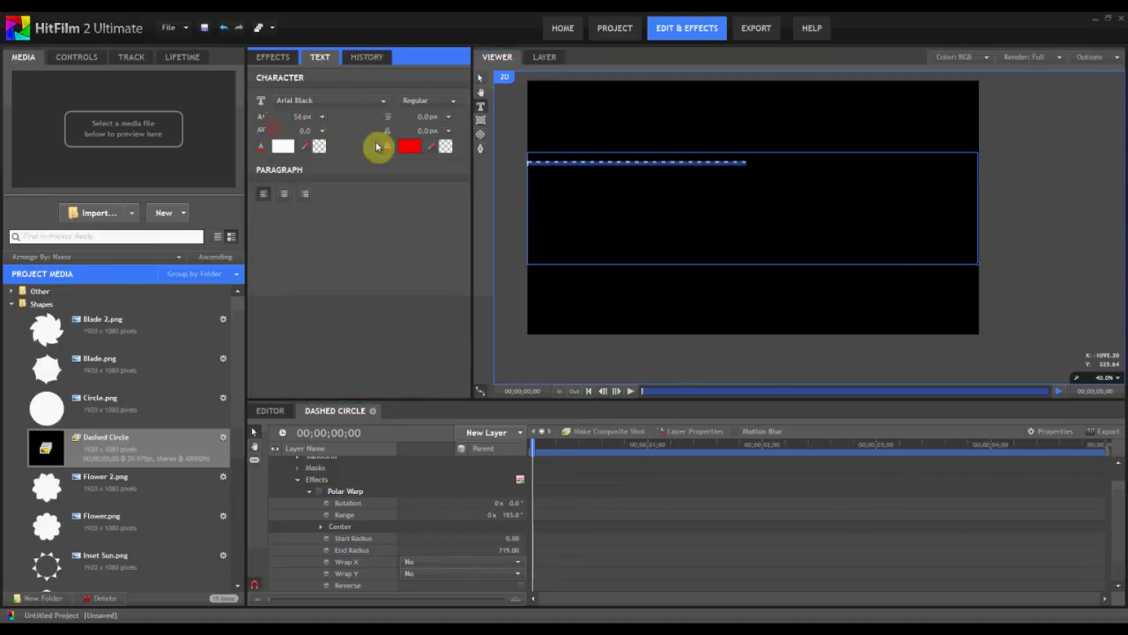
- Fill the rest of the text box's width with evenly spaced dashes and turn the Polar Warp back on
{"action": "left_click", "coordinate": [842, 183]}
{"action": "type", "text": "---------"}
{"action": "key", "text": "BackSpace"}
{"action": "key", "text": "BackSpace"}
{"action": "key", "text": "BackSpace"}
{"action": "key", "text": "BackSpace"}
{"action": "key", "text": "BackSpace"}
{"action": "key", "text": "BackSpace"}
{"action": "key", "text": "BackSpace"}
{"action": "key", "text": "BackSpace"}
{"action": "key", "text": "BackSpace"}
{"action": "double_click", "coordinate": [915, 176]}
{"action": "key", "text": "ctrl+v"}
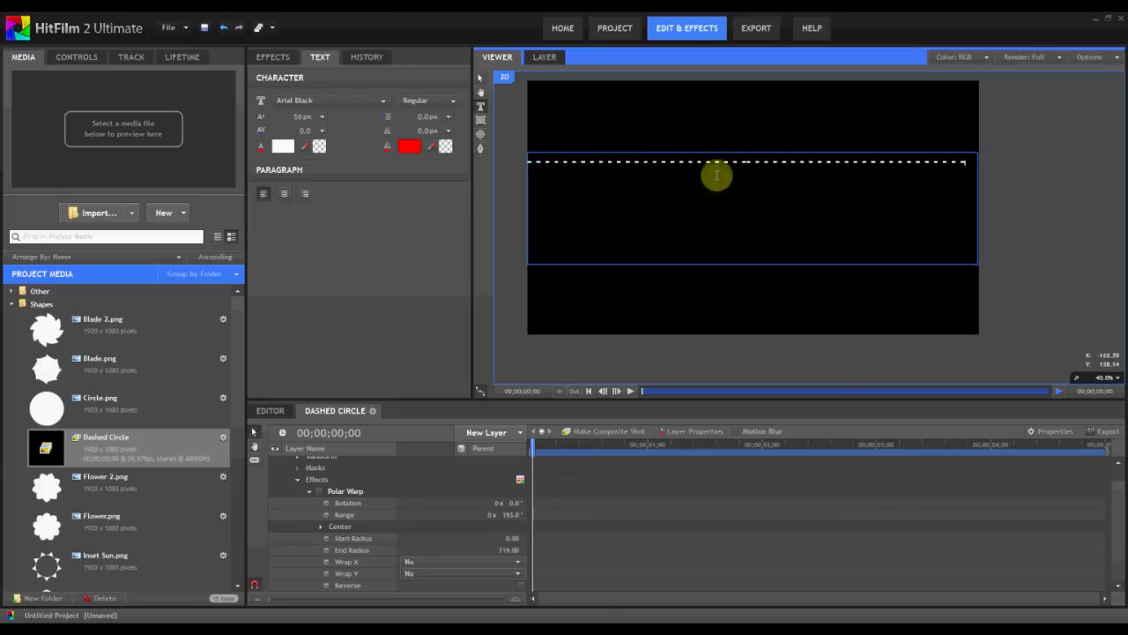
{"action": "left_click", "coordinate": [748, 161]}
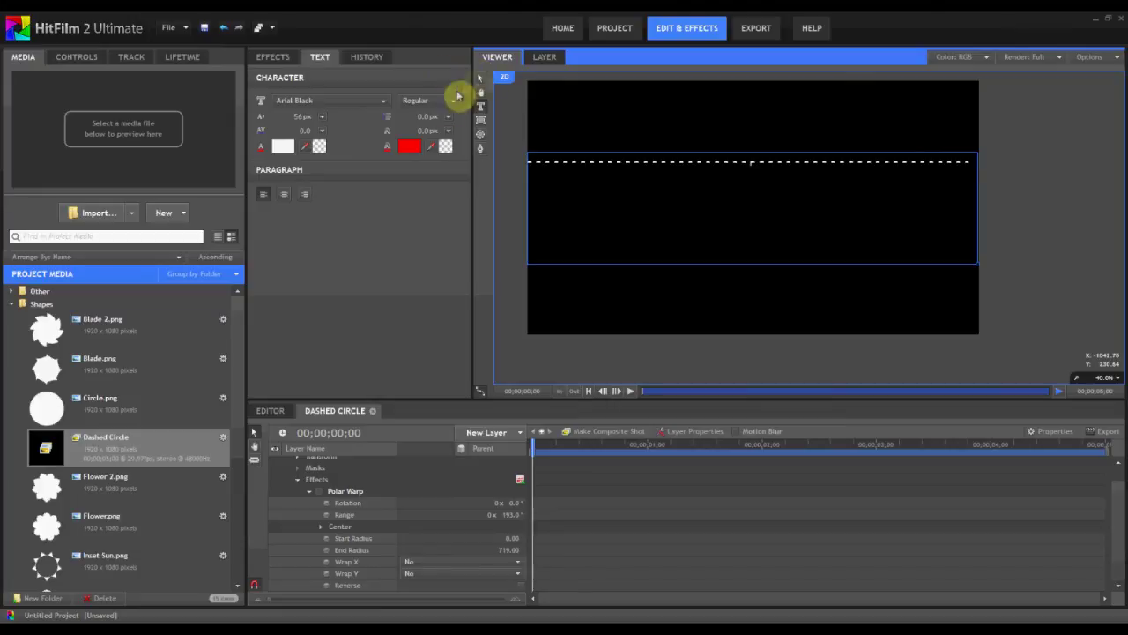
{"action": "left_click", "coordinate": [318, 494]}
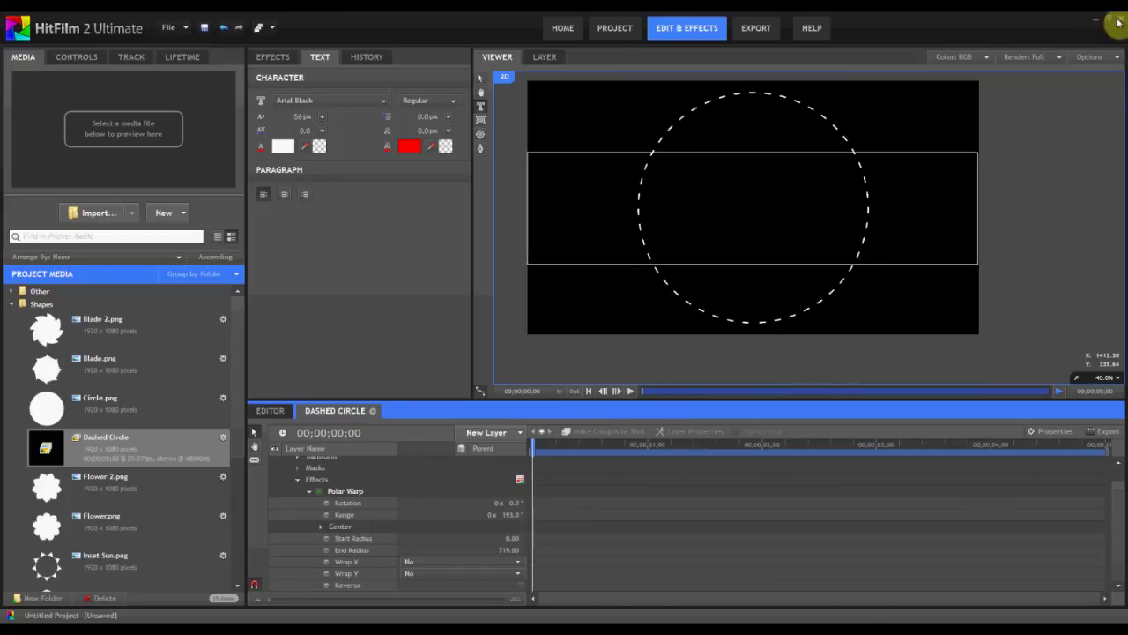
- Export the current frame as a PNG image named Dashed Circle 2 in the Shape TUT folder
{"action": "left_click", "coordinate": [1097, 58]}
{"action": "left_click", "coordinate": [1066, 105]}
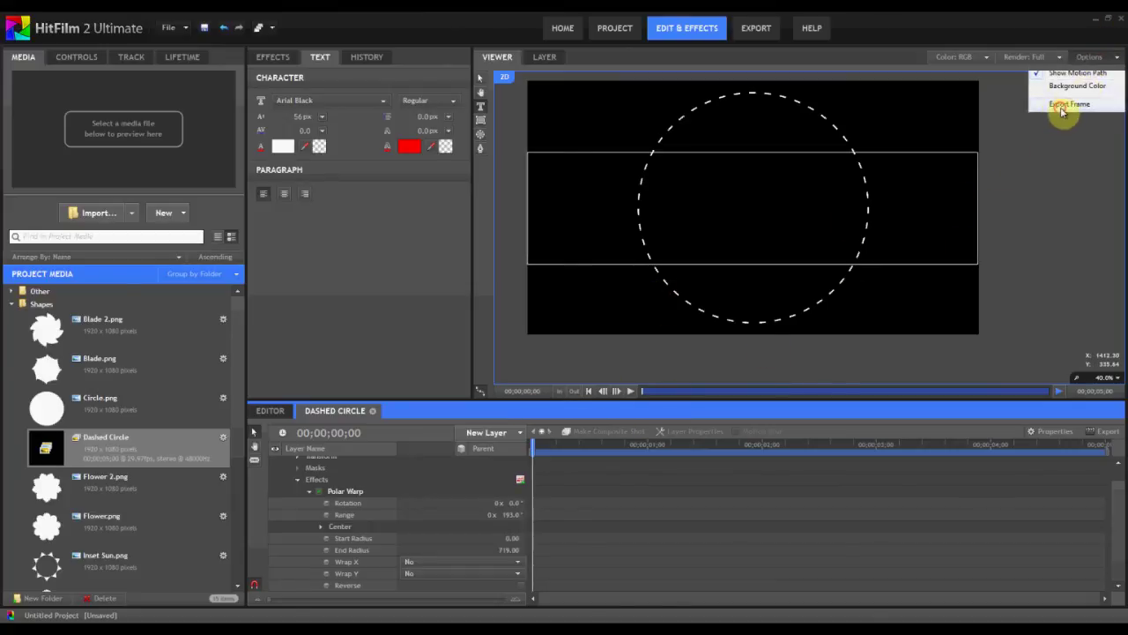
{"action": "left_click", "coordinate": [661, 193]}
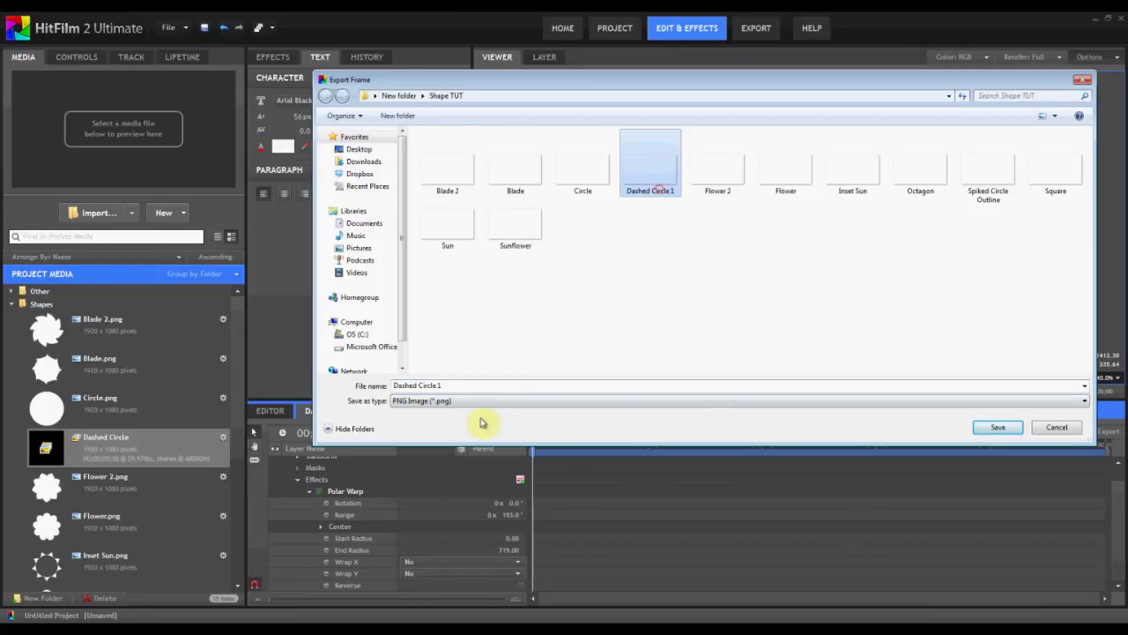
{"action": "double_click", "coordinate": [488, 388]}
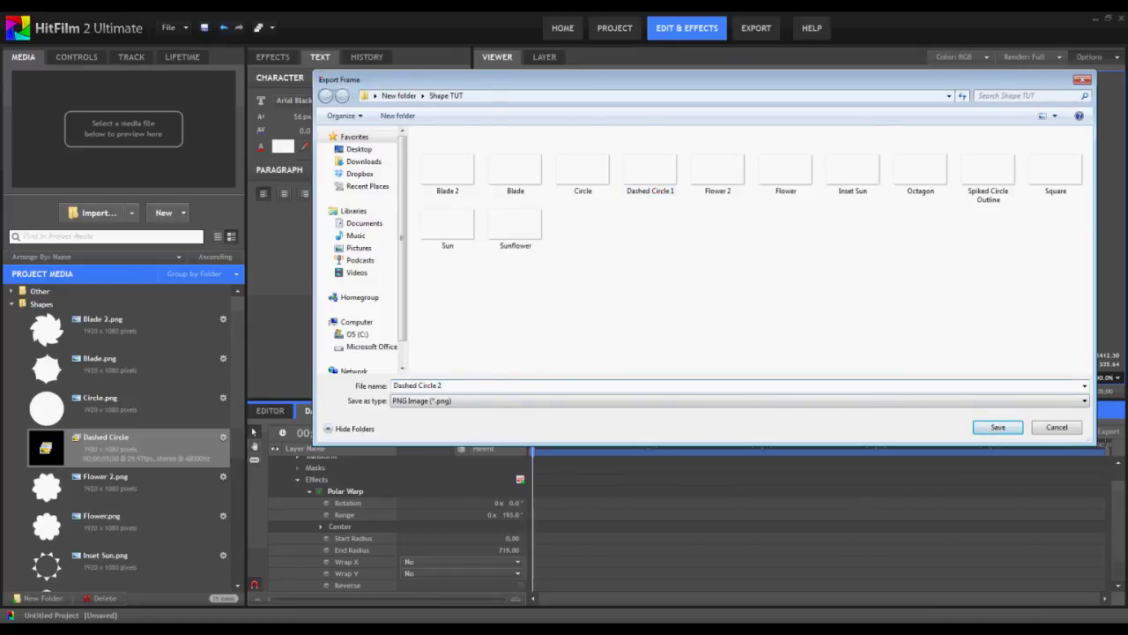
{"action": "key", "text": "Return"}
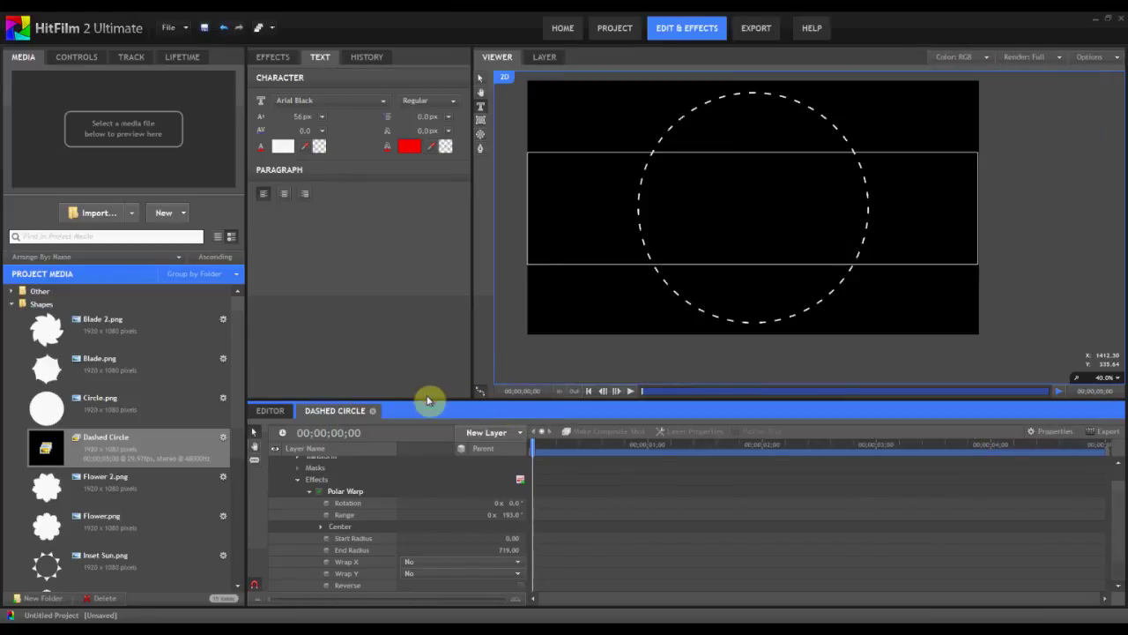
- Add a second row of dashes beneath the first with the Polar Warp off, and turn the warp back on
{"action": "left_click", "coordinate": [315, 495]}
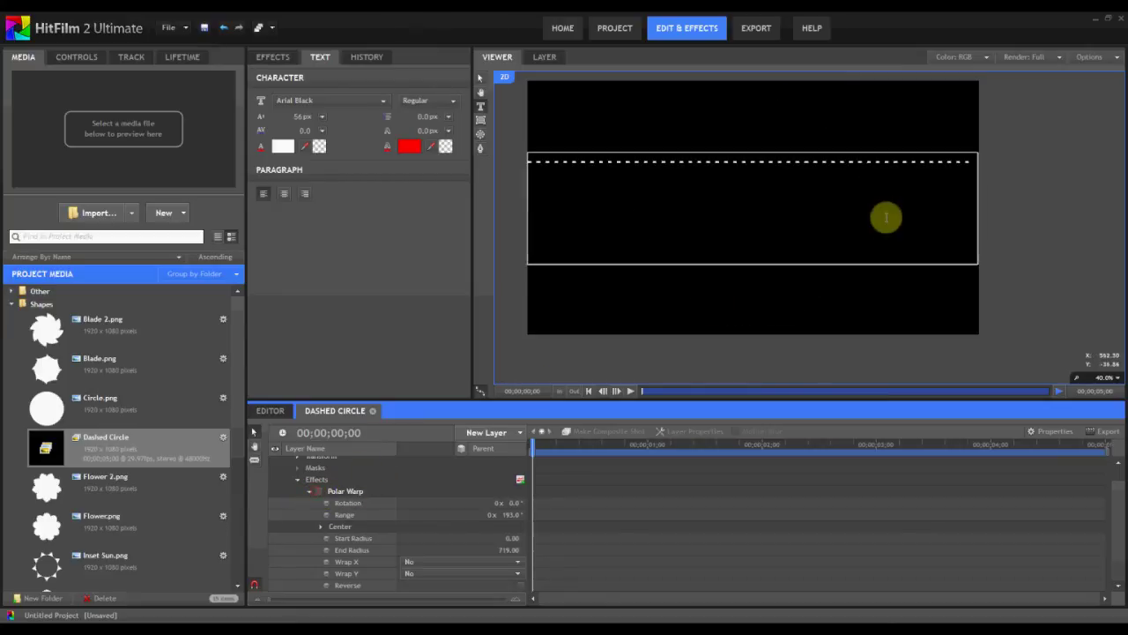
{"action": "left_click", "coordinate": [970, 165]}
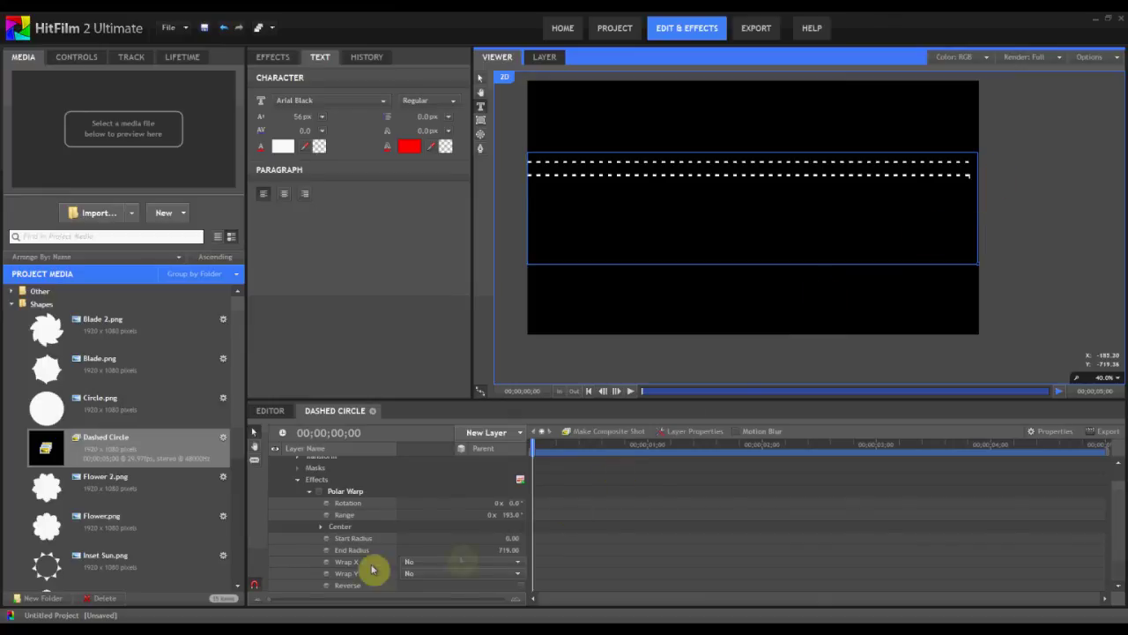
{"action": "left_click", "coordinate": [319, 495]}
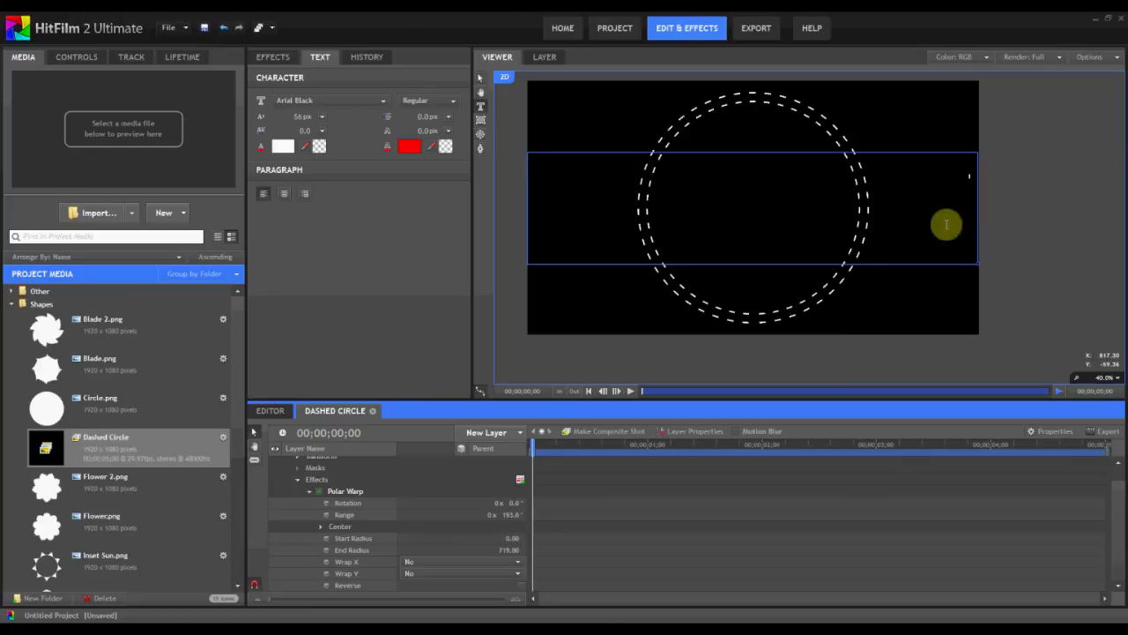
- Remove the second row of dashes with the Polar Warp off, and turn the warp back on
{"action": "left_click", "coordinate": [319, 495]}
{"action": "left_click", "coordinate": [977, 176]}
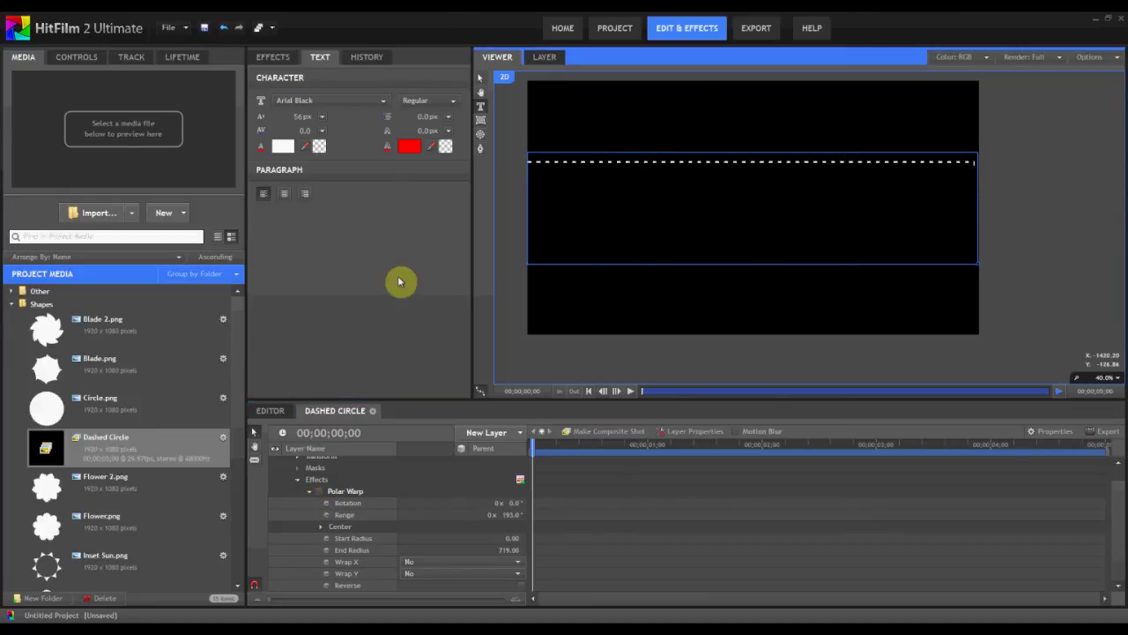
{"action": "left_click", "coordinate": [311, 485]}
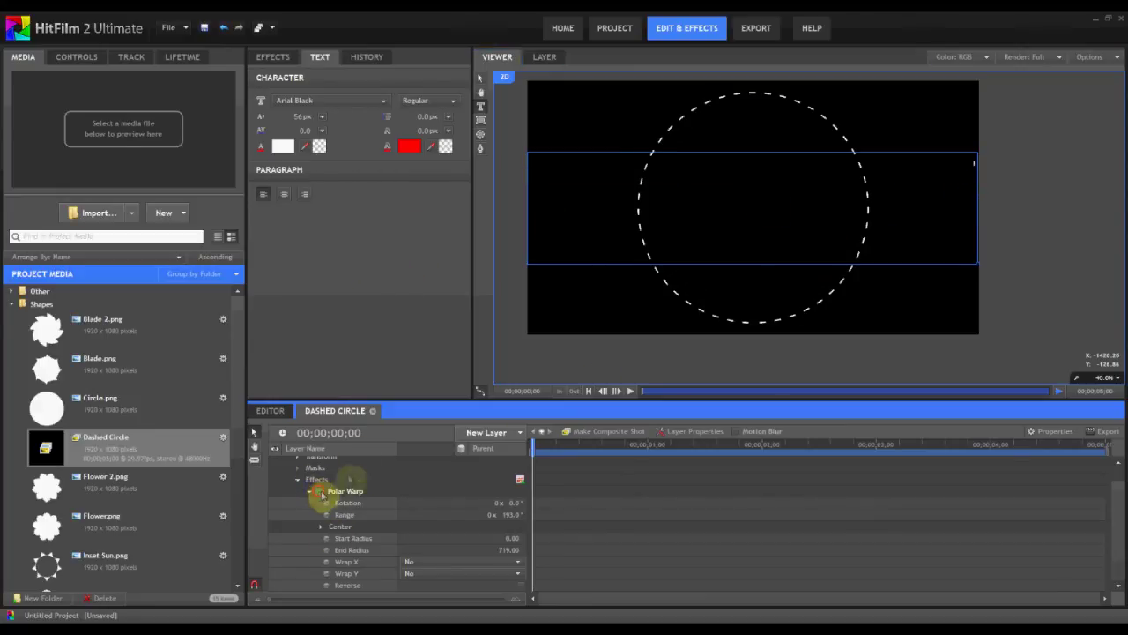
- Close the Dashed Circle composite shot and delete it from the project media
{"action": "left_click", "coordinate": [374, 413]}
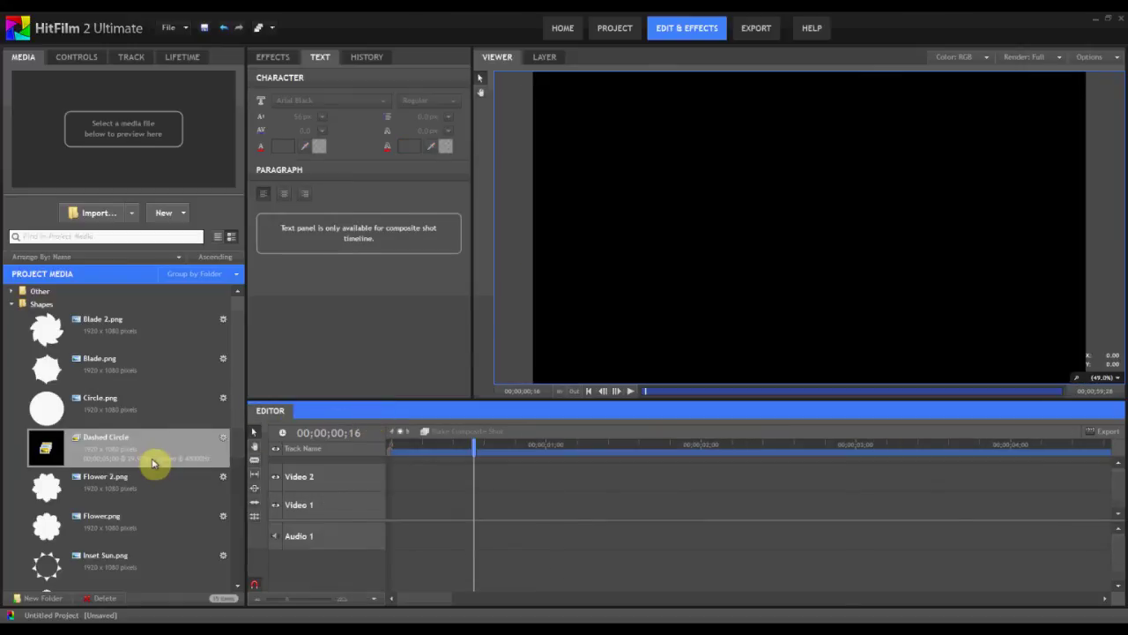
{"action": "left_click", "coordinate": [132, 448]}
{"action": "key", "text": "Delete"}
- Import the Dashed Circle 1 and Dashed Circle 2 PNGs into the Shapes media folder
{"action": "left_click", "coordinate": [48, 303]}
{"action": "left_click", "coordinate": [88, 212]}
{"action": "double_click", "coordinate": [776, 163]}
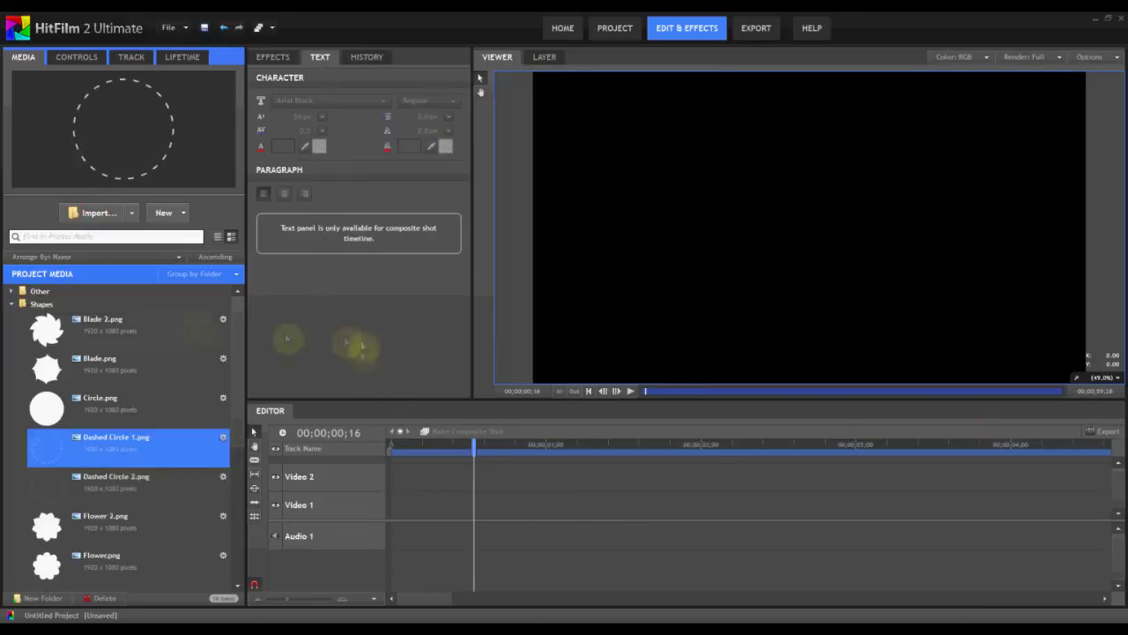
- Line up all the shape PNGs on Video 2 over the Radial - Blue & Green background on Video 1, and scrub through them
{"action": "left_click_drag", "start_coordinate": [132, 441], "coordinate": [760, 506]}
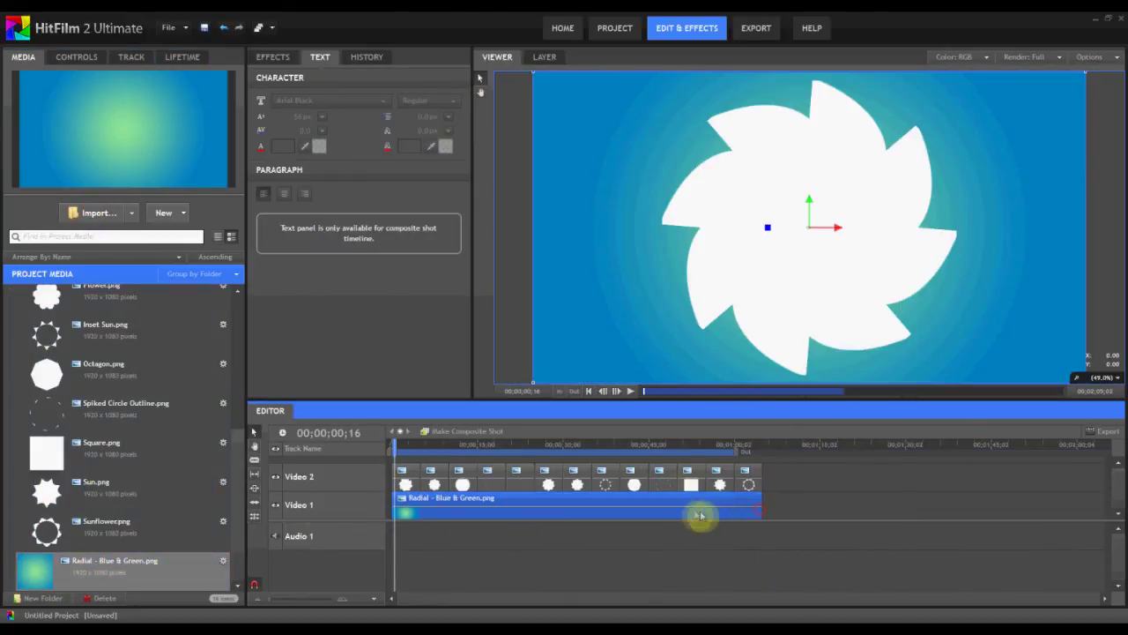
{"action": "left_click_drag", "start_coordinate": [396, 444], "coordinate": [746, 472]}
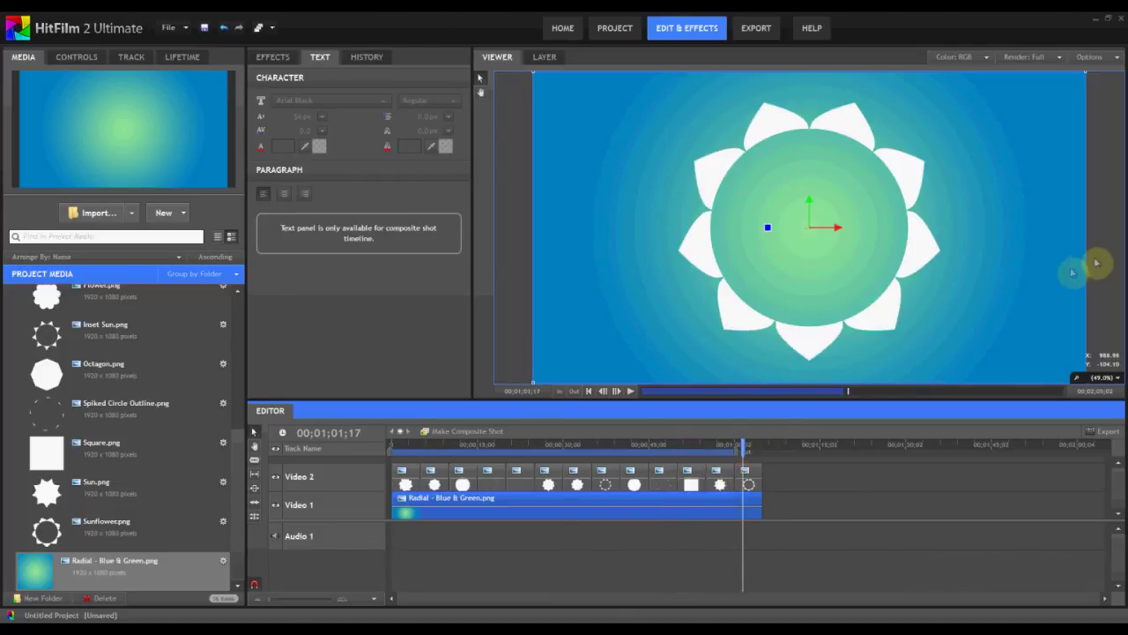
{"action": "scroll", "coordinate": [967, 294], "scroll_direction": "down", "scroll_amount": 1}
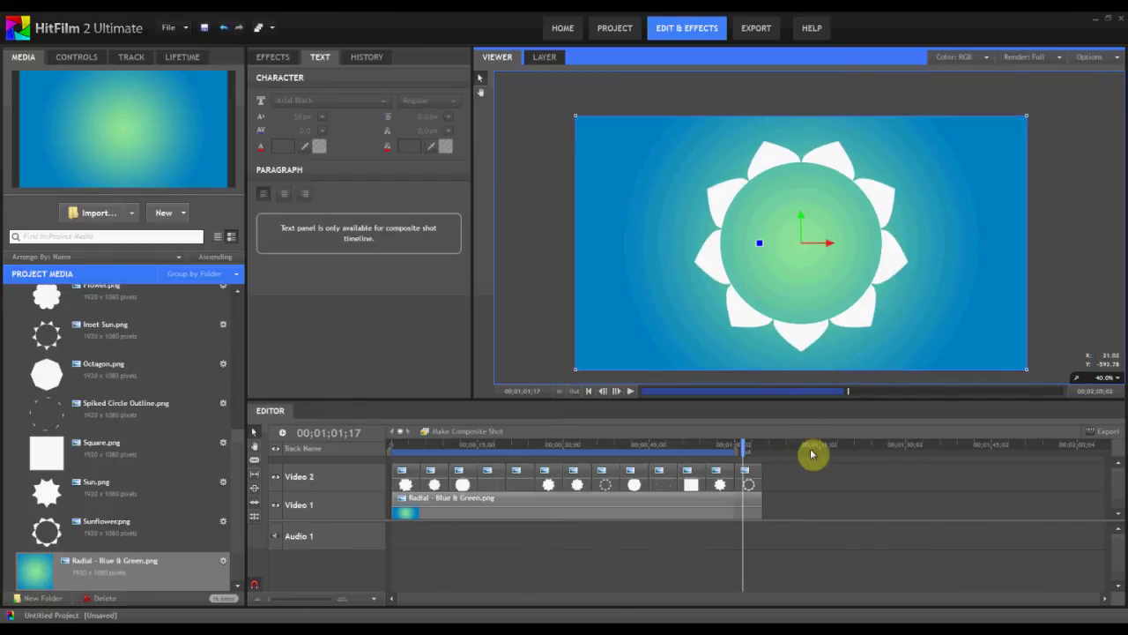
- Apply the Fill Color effect from Gradients & Fills to the sunflower clip at the end of Video 2 and open its settings
{"action": "left_click", "coordinate": [756, 512]}
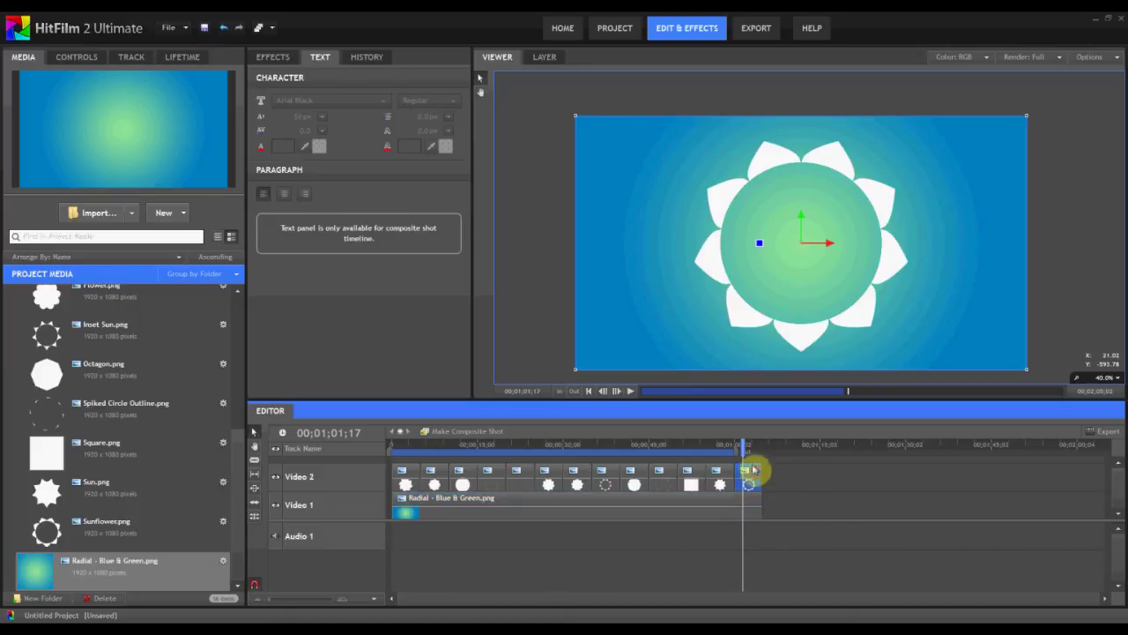
{"action": "left_click", "coordinate": [268, 57]}
{"action": "left_click", "coordinate": [308, 80]}
{"action": "left_click", "coordinate": [256, 286]}
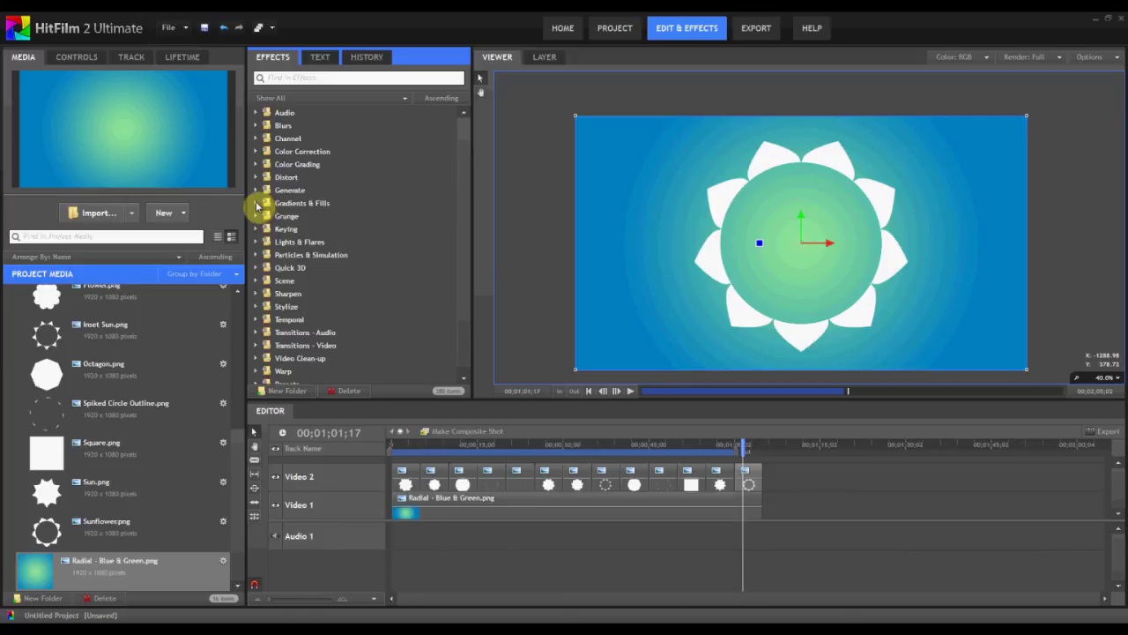
{"action": "left_click", "coordinate": [257, 204]}
{"action": "left_click_drag", "start_coordinate": [325, 241], "coordinate": [743, 471]}
{"action": "left_click", "coordinate": [22, 124]}
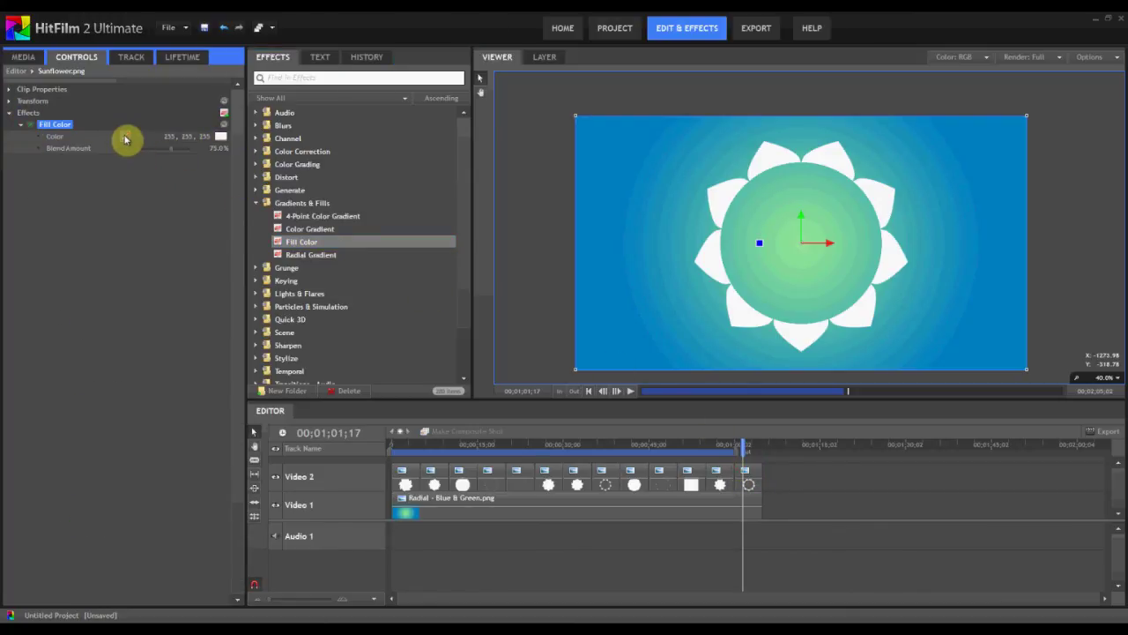
- Set the sunflower's Fill Color to dark gray 77, 77, 77 and its Blend Amount to 100%
{"action": "left_click", "coordinate": [126, 134]}
{"action": "left_click", "coordinate": [776, 252]}
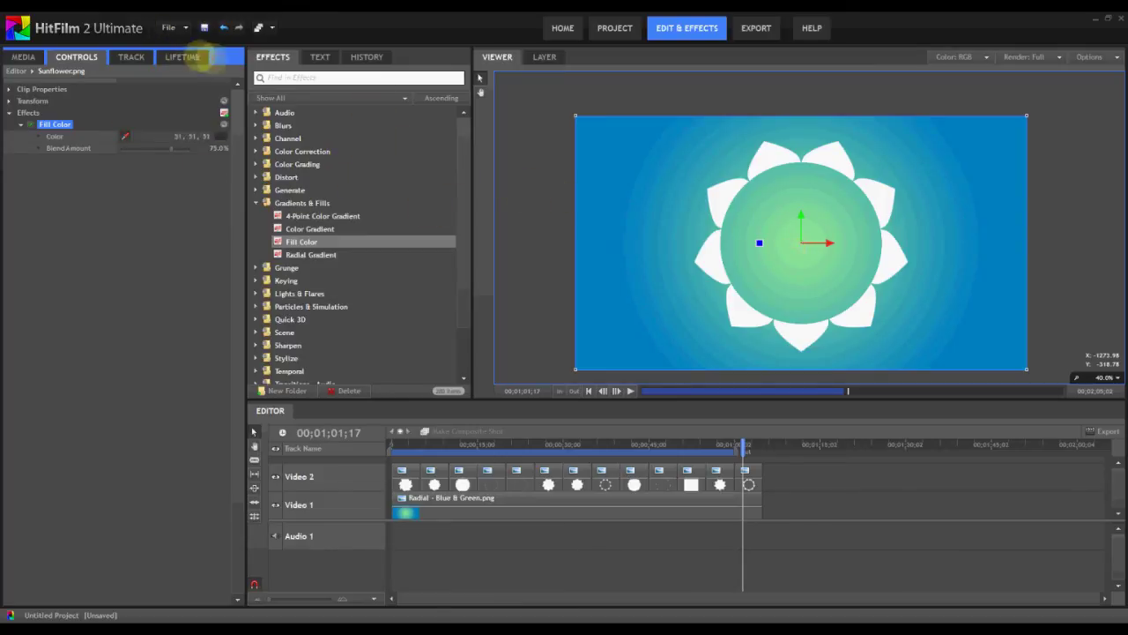
{"action": "left_click", "coordinate": [216, 145]}
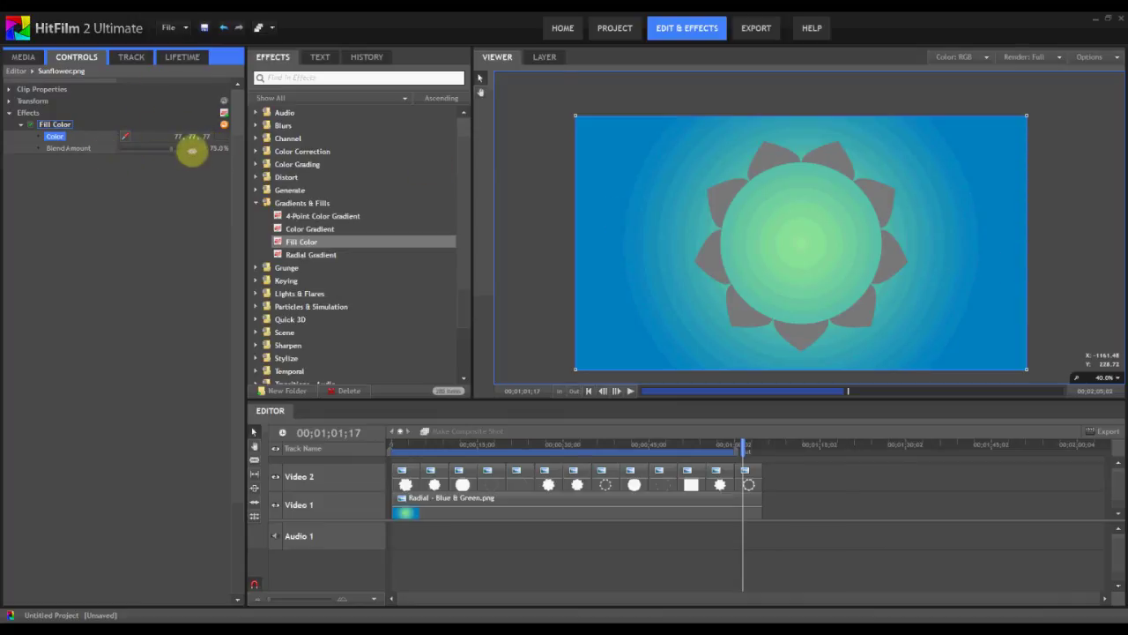
{"action": "left_click_drag", "start_coordinate": [173, 150], "coordinate": [201, 153]}
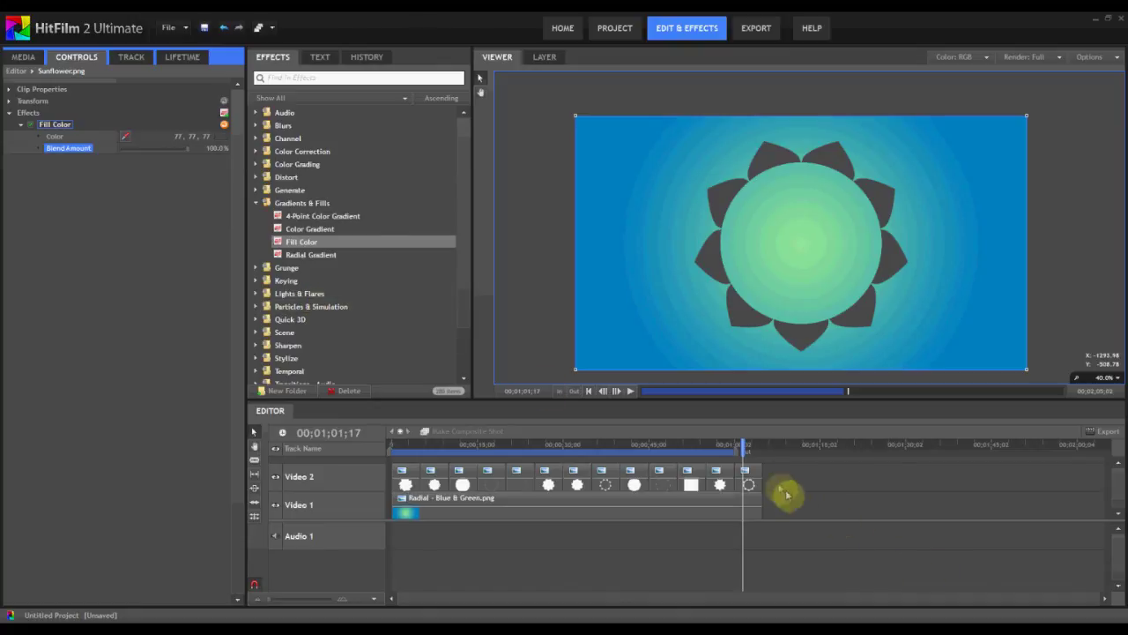
- Move the playhead to the inset sun shape at 00;00;37;01
{"action": "left_click_drag", "start_coordinate": [742, 443], "coordinate": [603, 444]}
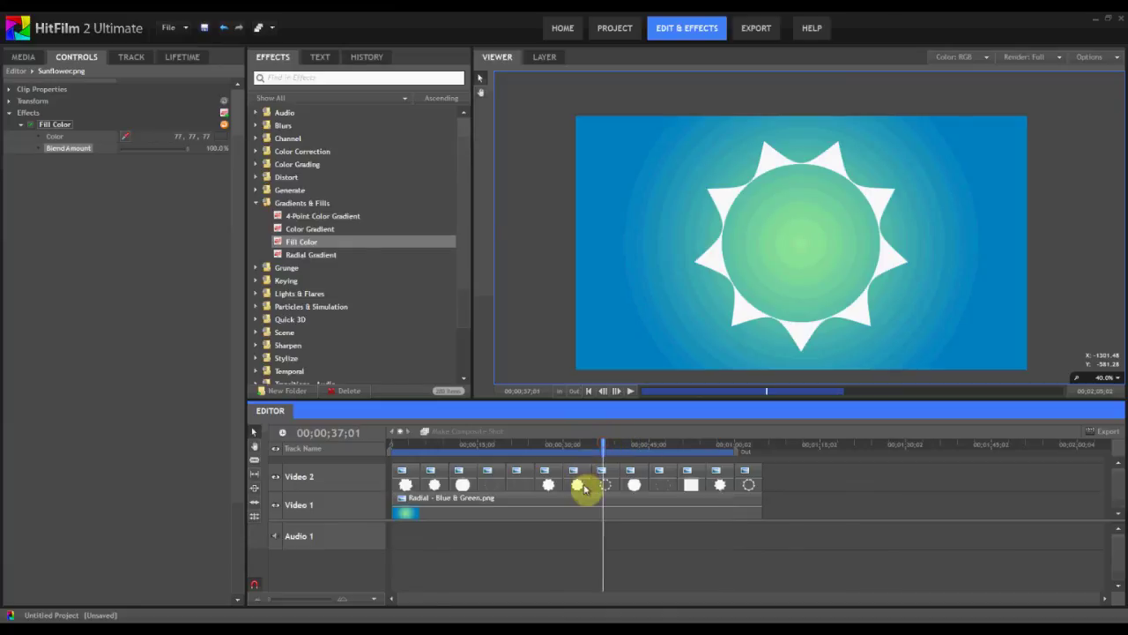